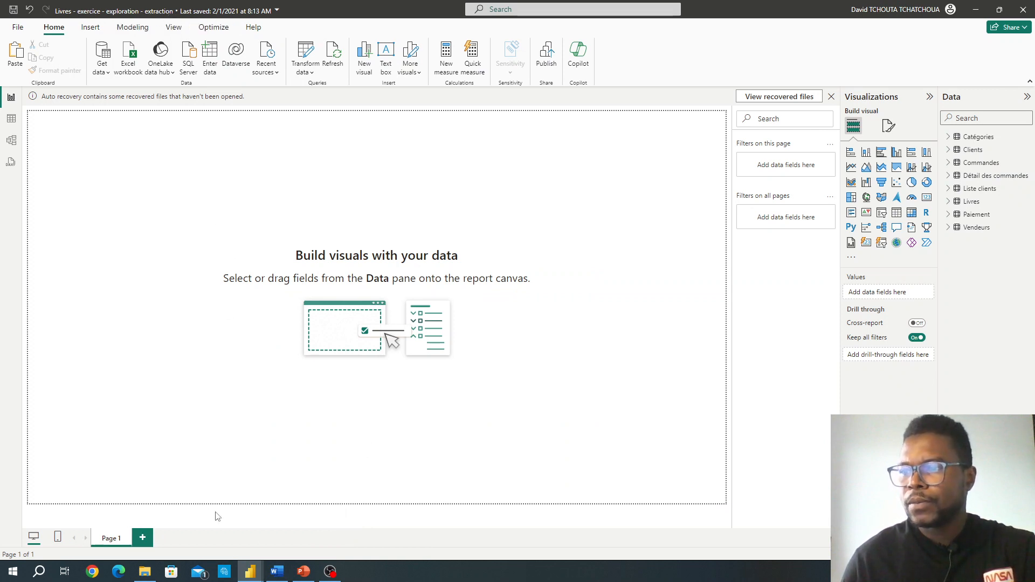
Step: Switch to Word to view the Module 6 exercise's target visual, and return to the Livres exercise report in Power BI
left_click(277, 571)
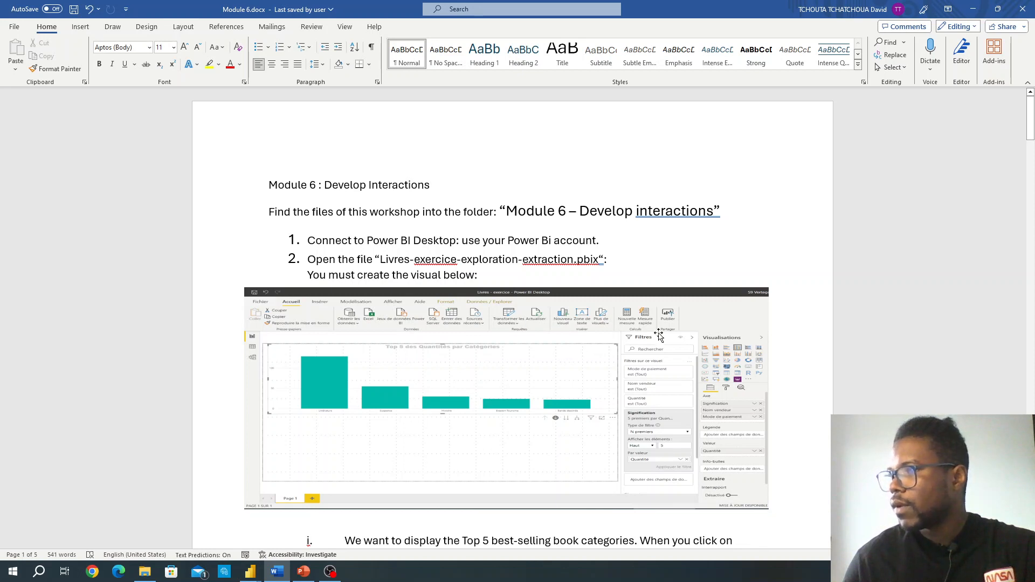
mouse_move(273, 570)
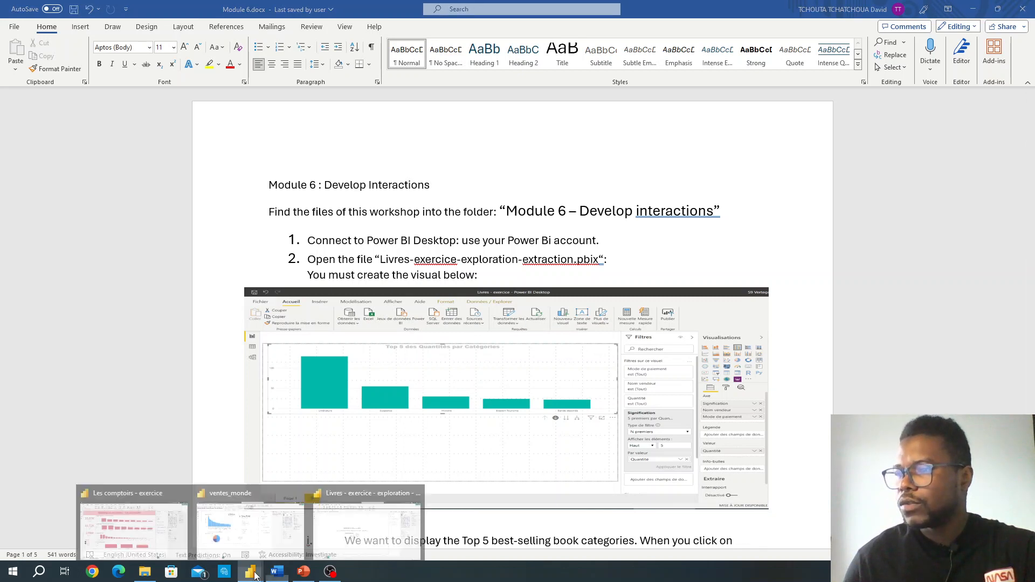
left_click(350, 531)
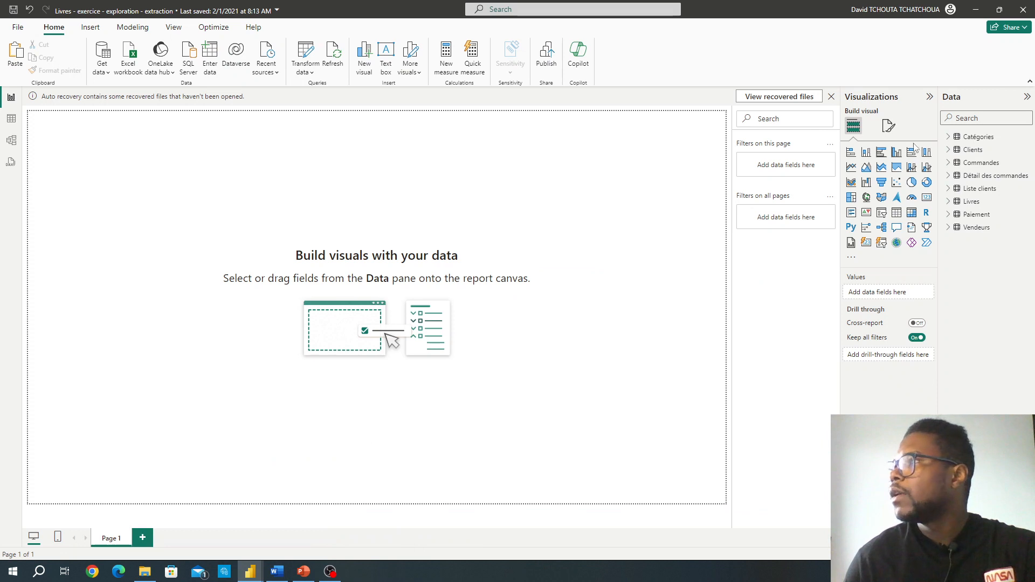
Step: Insert an enlarged clustered column chart on the blank page with Signification from Catégories on its X-axis
left_click(898, 155)
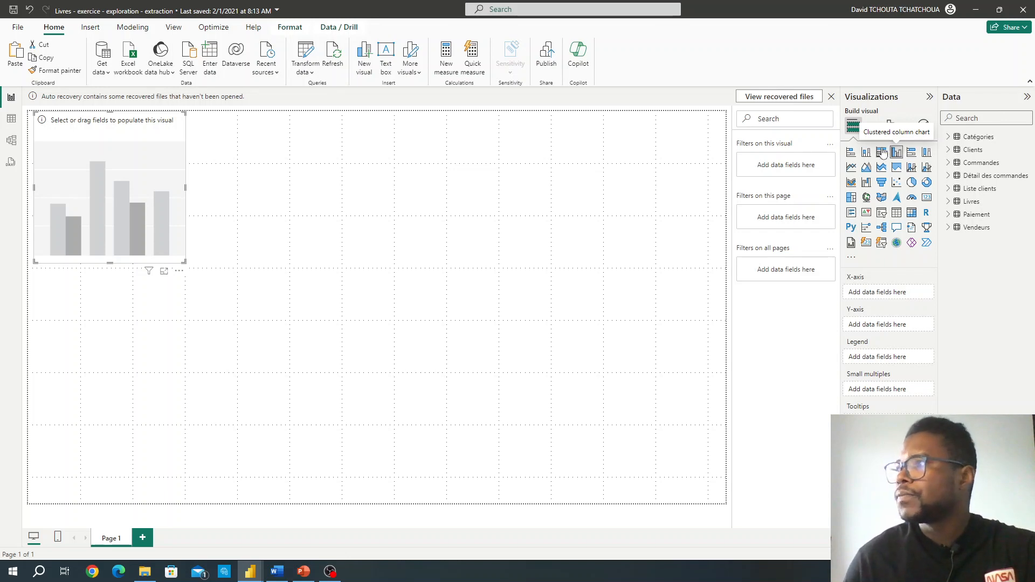
left_click_drag(185, 263, 246, 271)
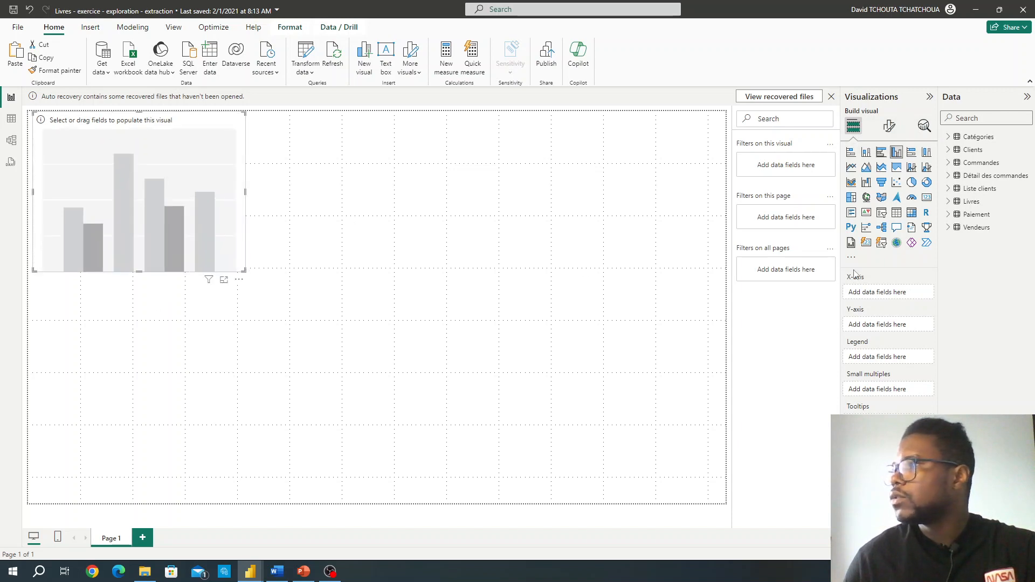
left_click(949, 137)
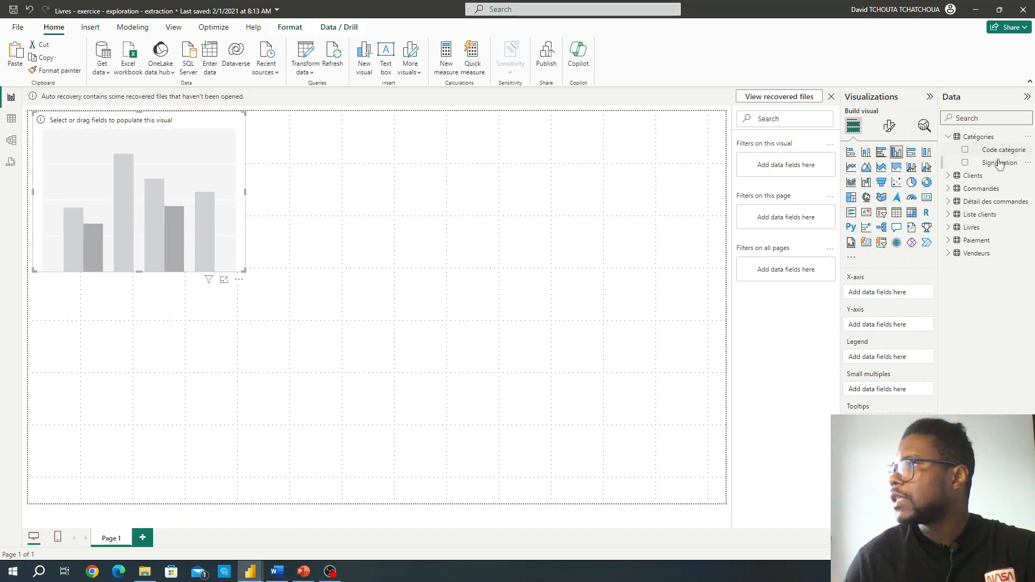
left_click_drag(1000, 164, 888, 293)
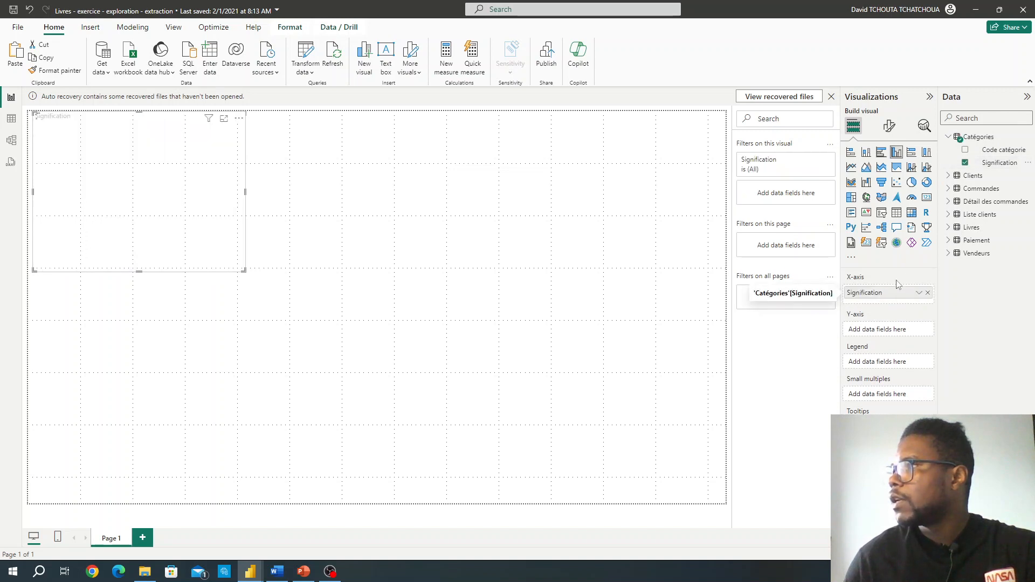
Step: Add Nom vendeur from Vendeurs and Mode de paiement from Paiement to the X-axis below Signification
left_click(949, 254)
left_click_drag(990, 269, 894, 306)
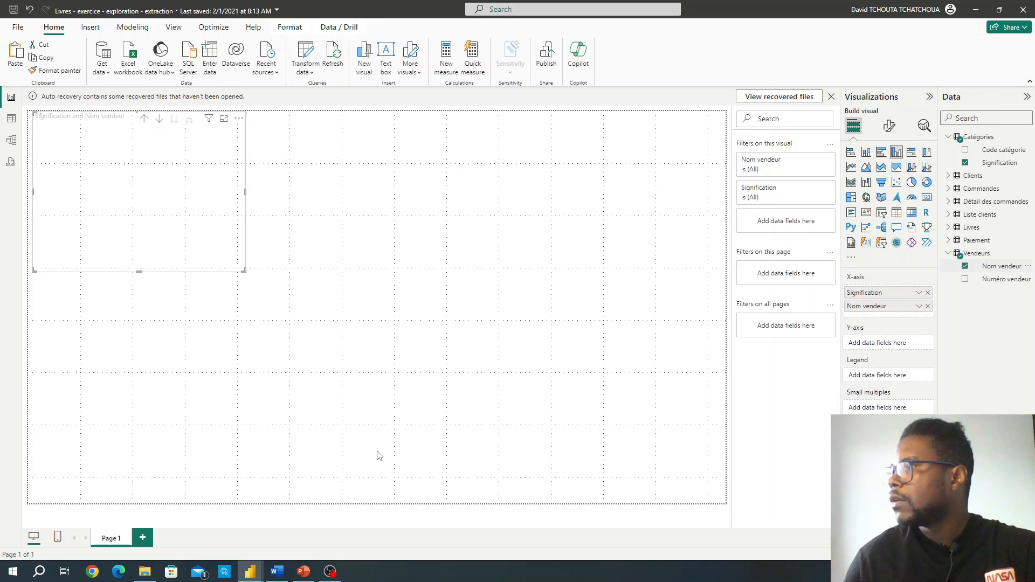
left_click(277, 572)
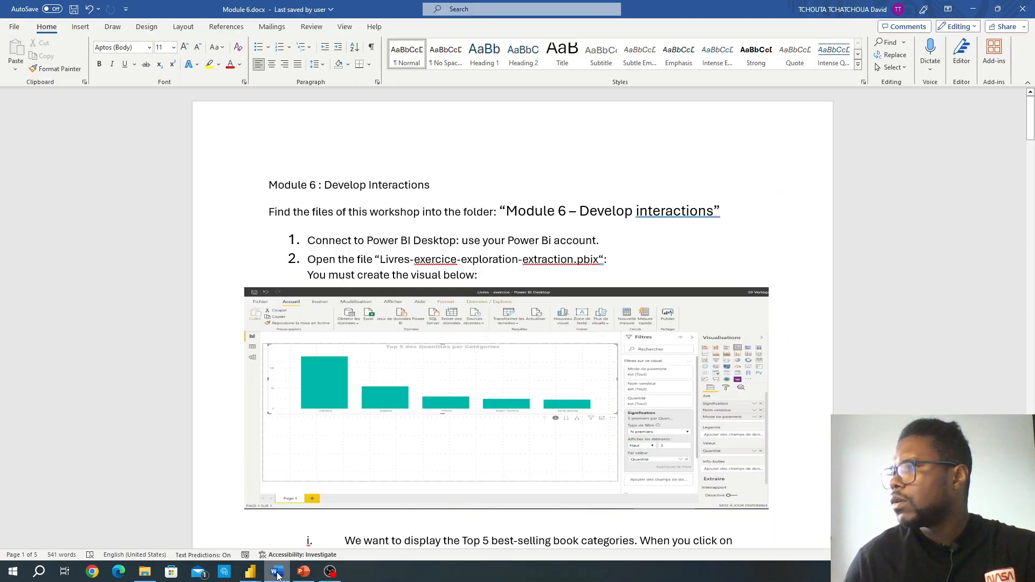
left_click(278, 575)
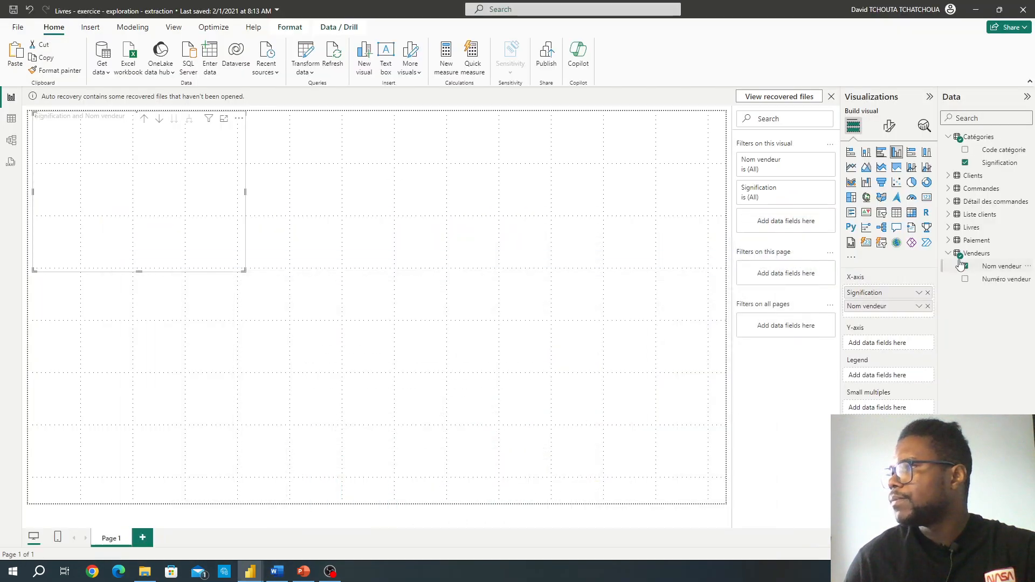
left_click(950, 240)
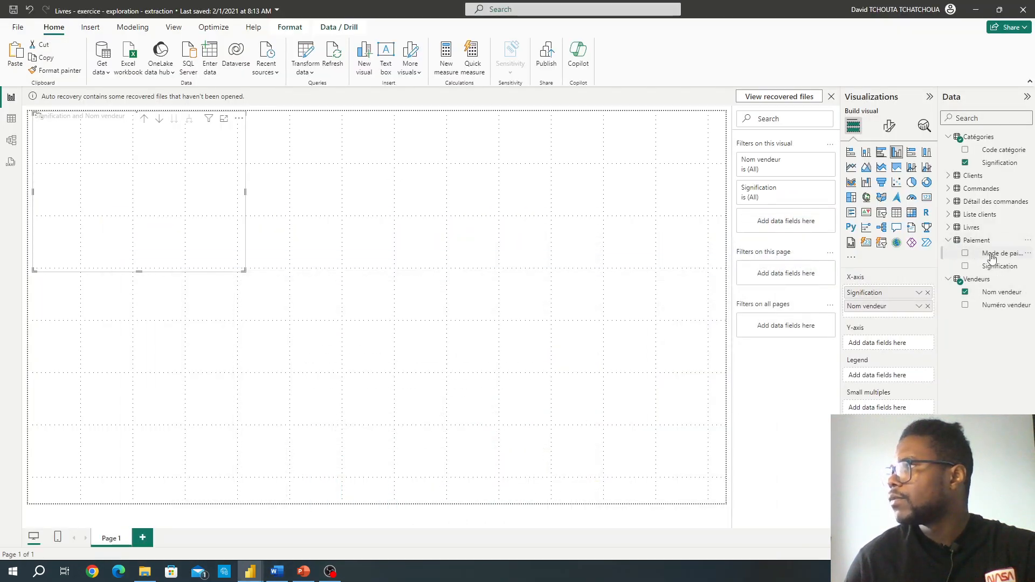
left_click_drag(992, 258, 904, 318)
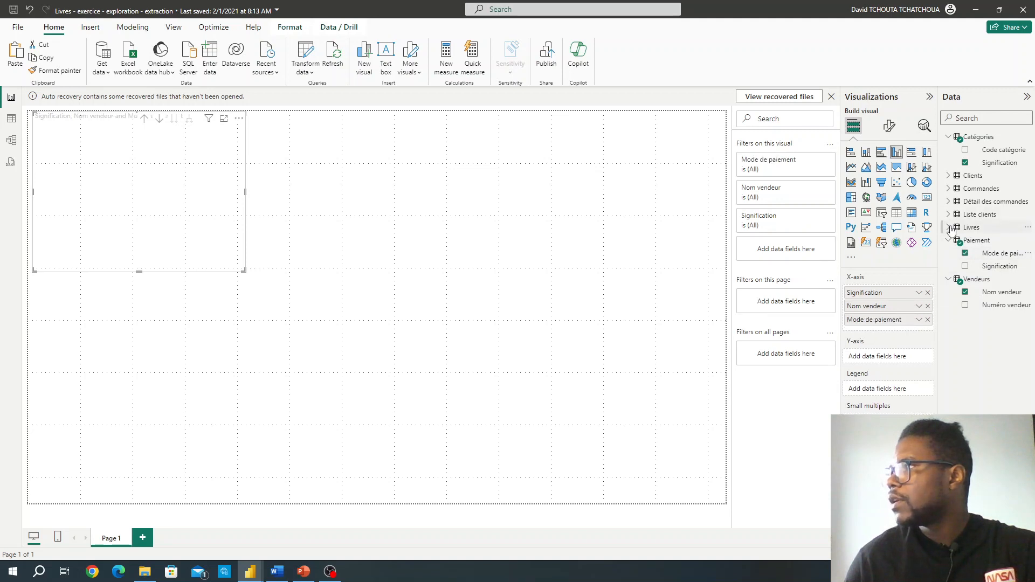
Step: Place Quantité from Détail des commandes on the Y-axis and compare the chart with the target visual in Word
left_click(950, 203)
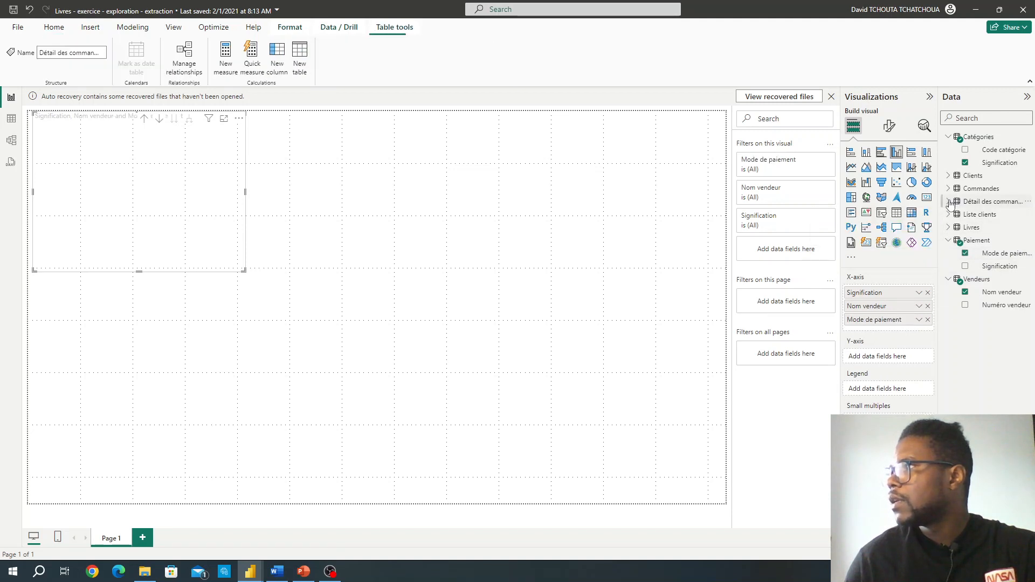
left_click(949, 201)
left_click_drag(987, 253, 887, 361)
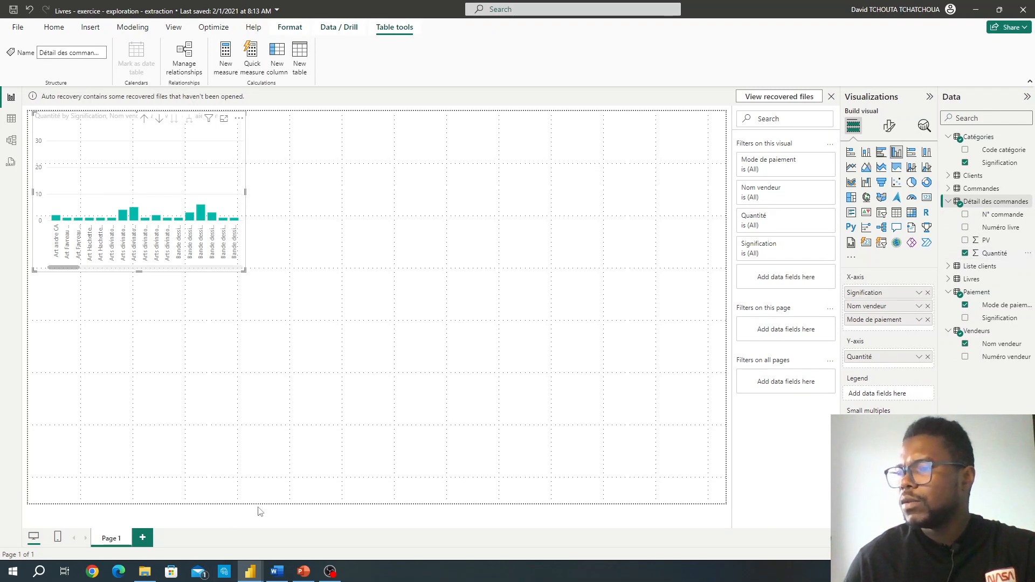
left_click(278, 572)
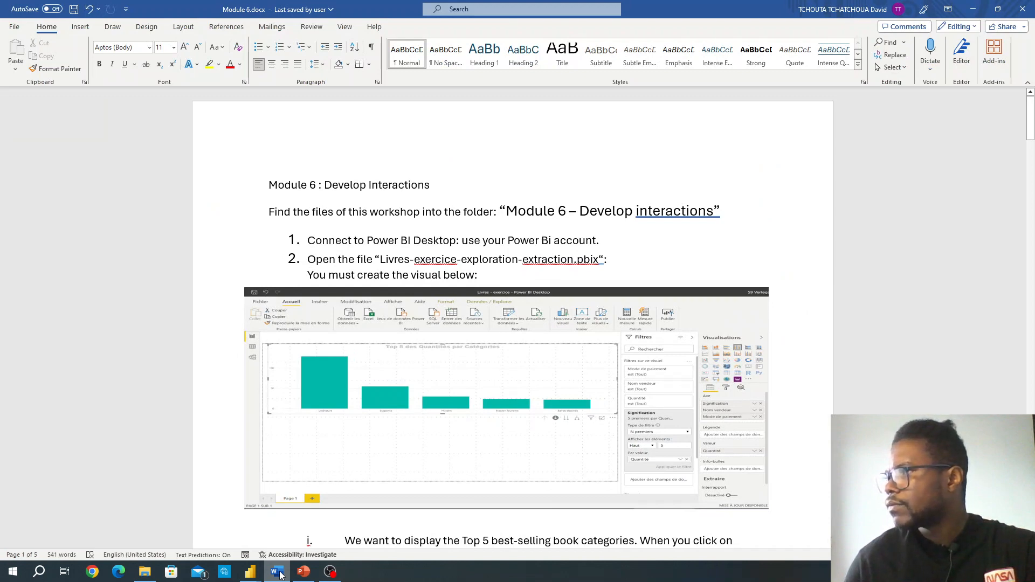
left_click(278, 573)
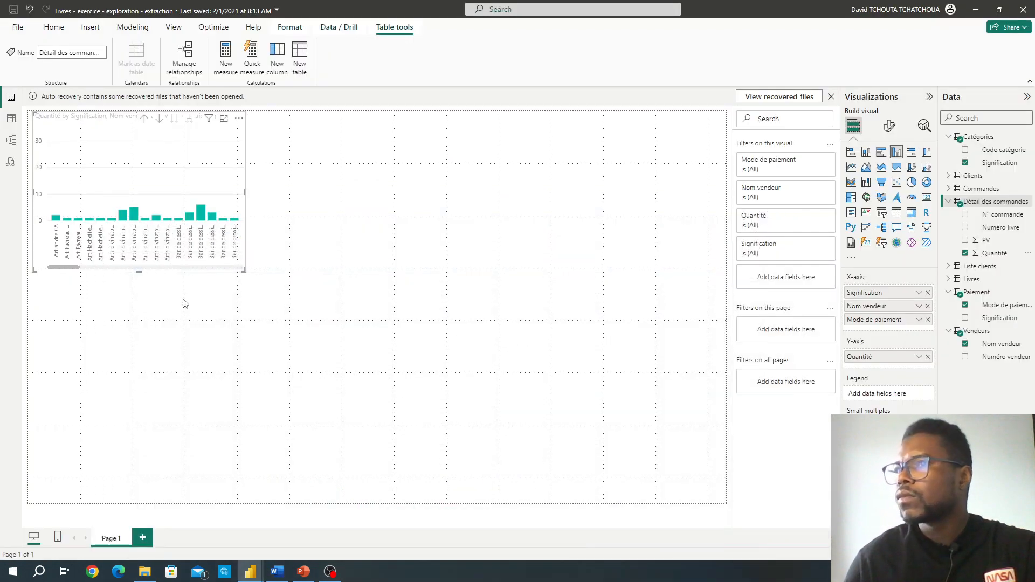
Step: Enlarge the column chart, with drill mode turned on and the hierarchy drilled up two levels to Signification
left_click_drag(244, 272, 278, 308)
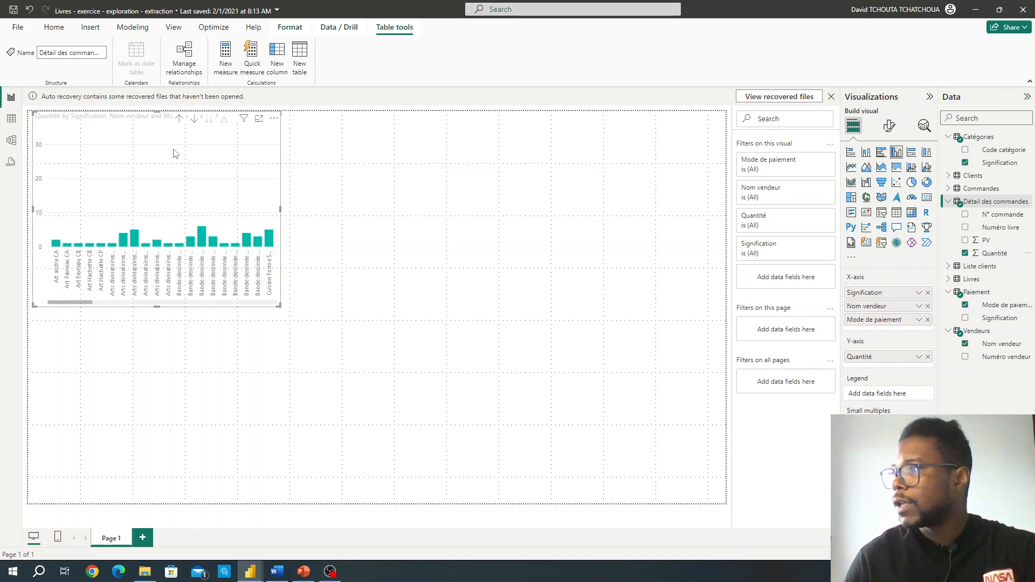
left_click(195, 119)
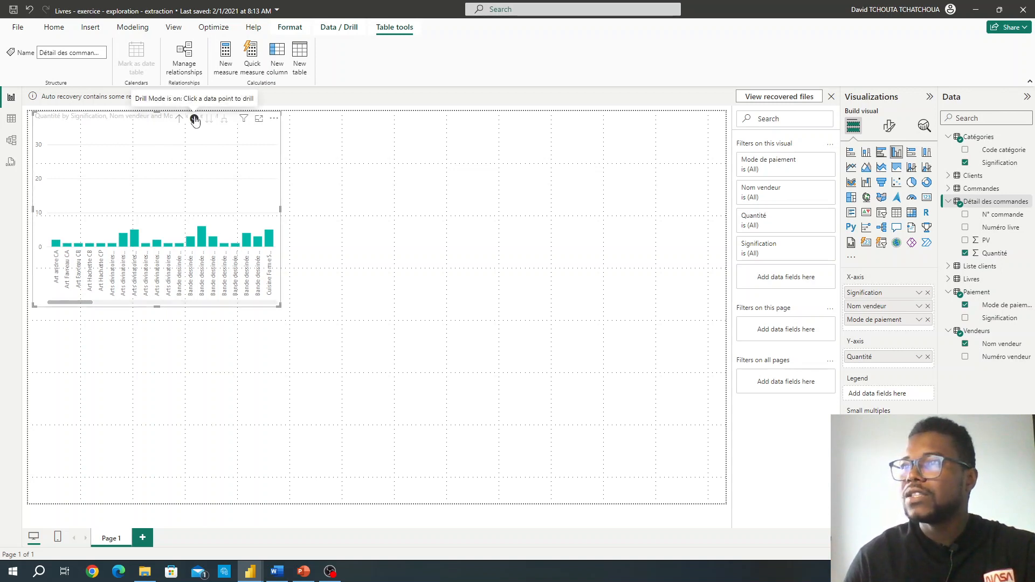
left_click(180, 118)
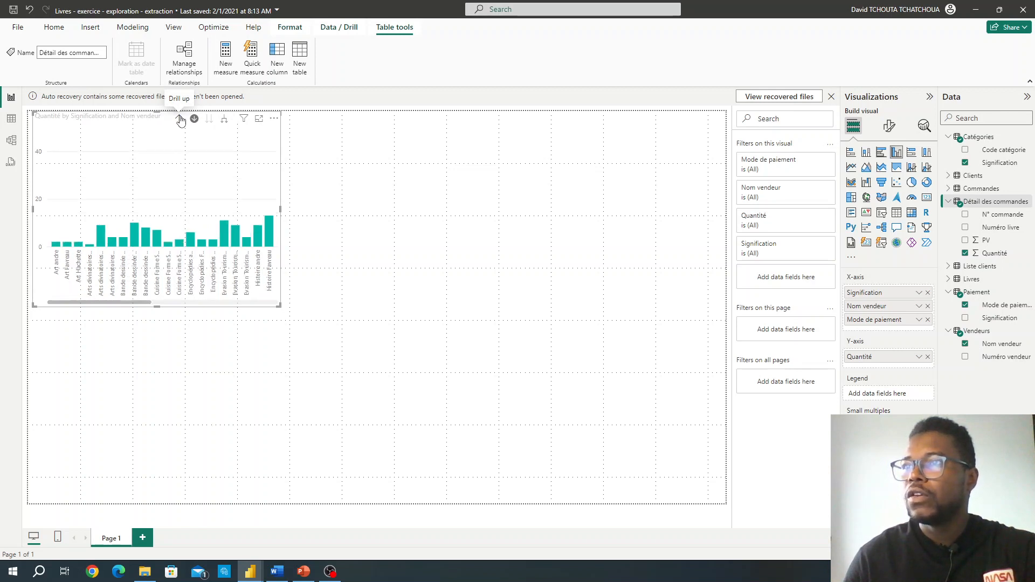
left_click(180, 119)
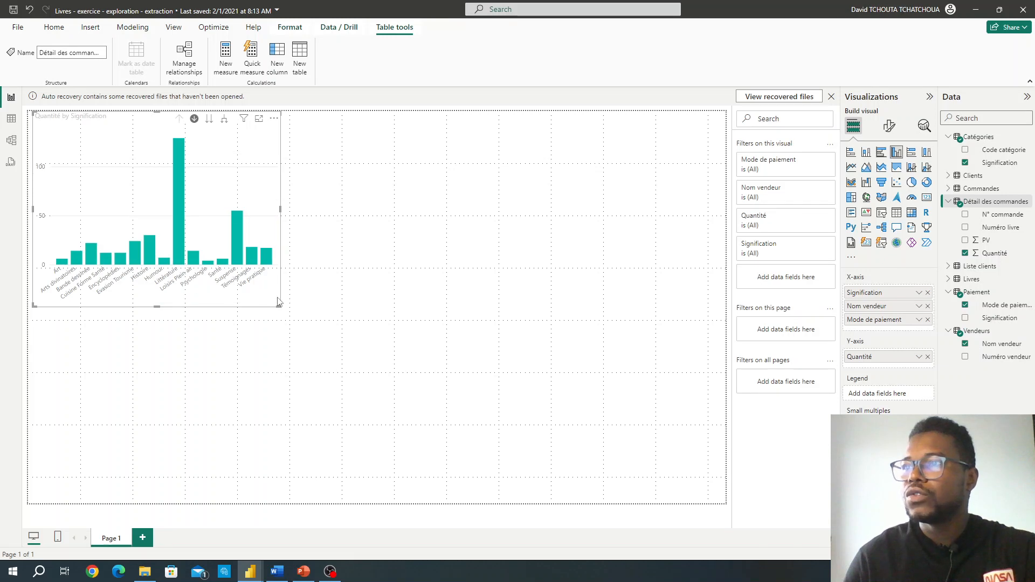
mouse_move(279, 305)
left_mouse_down()
mouse_move(325, 321)
mouse_move(298, 308)
left_mouse_up()
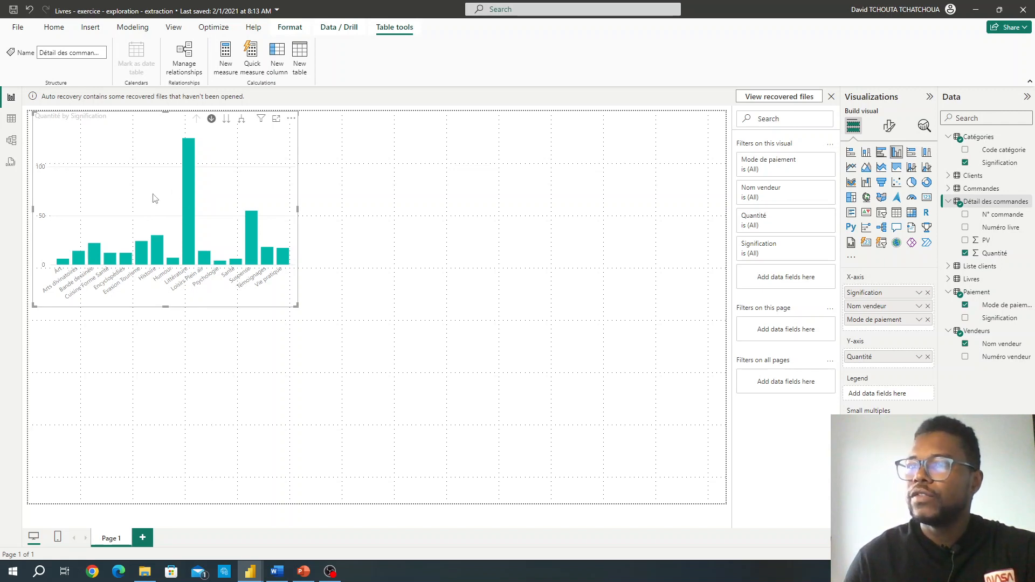
mouse_move(226, 190)
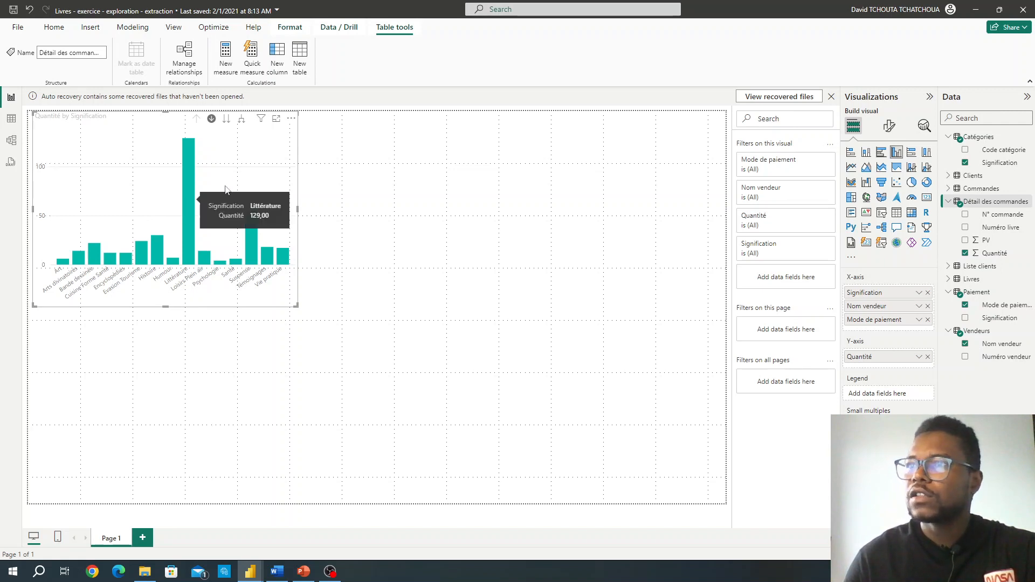
right_click(262, 160)
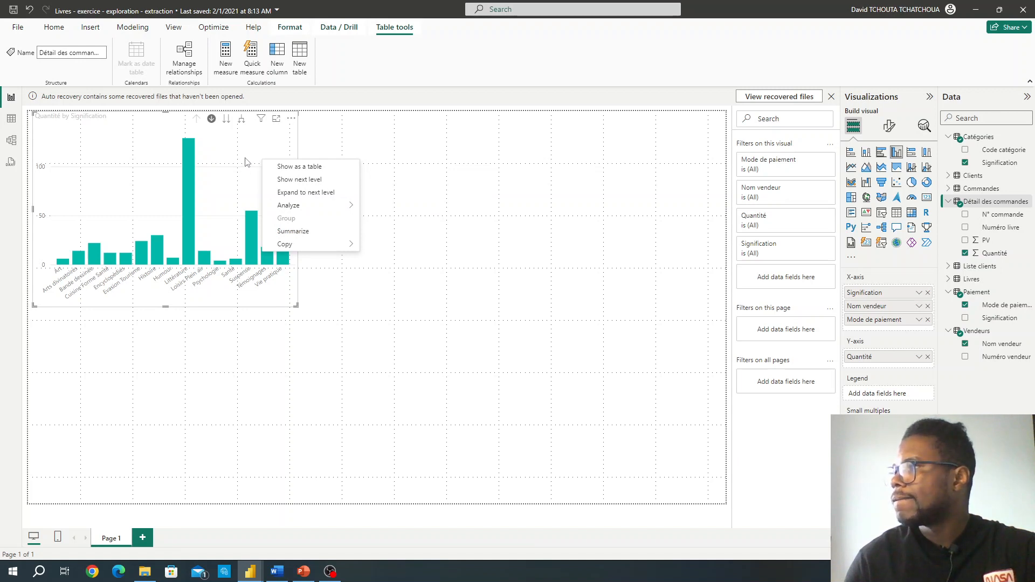
left_click(919, 358)
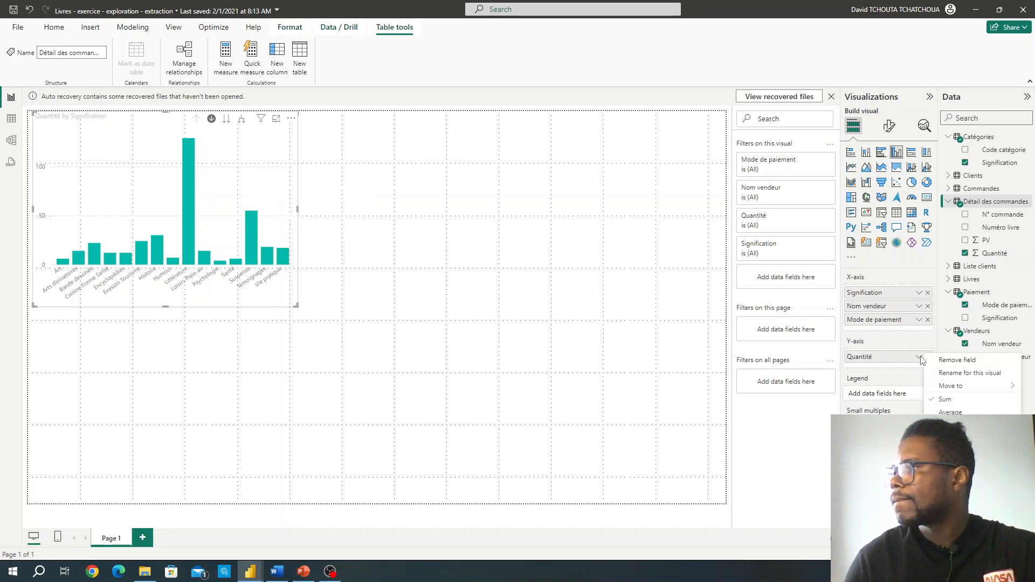
left_click(456, 288)
Step: Sort the column chart by Quantité in descending order
left_click(291, 119)
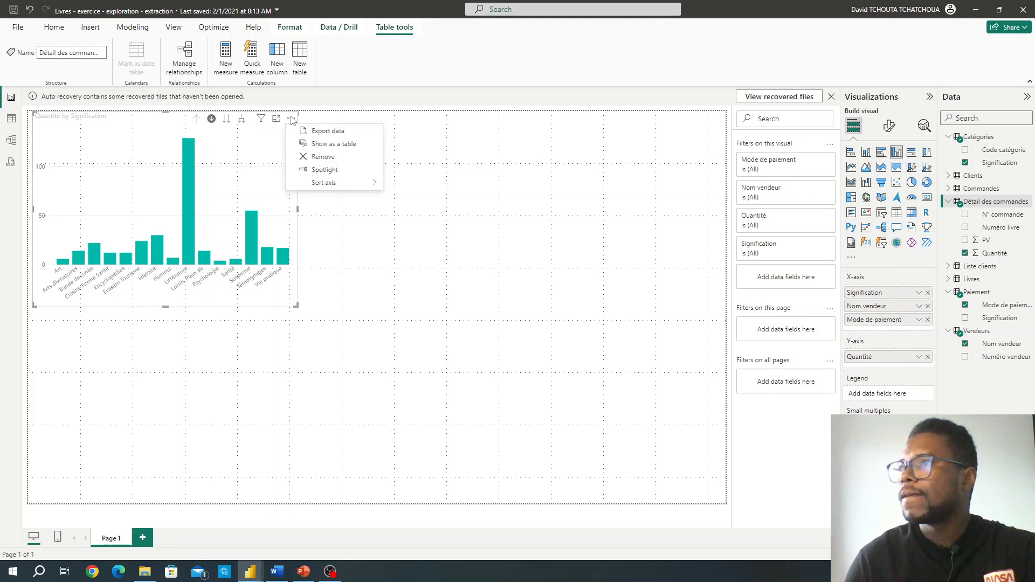
mouse_move(330, 186)
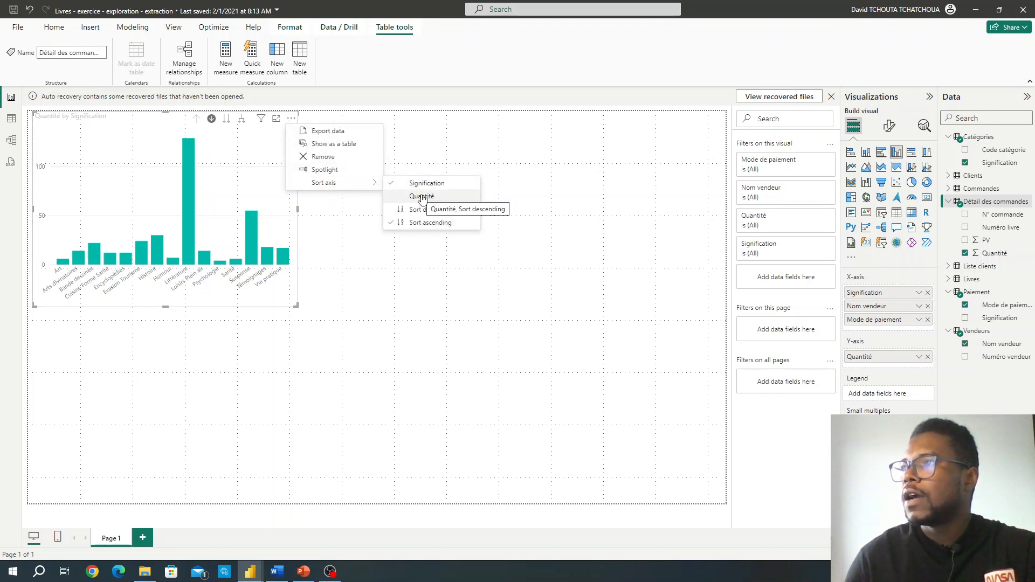
left_click(421, 197)
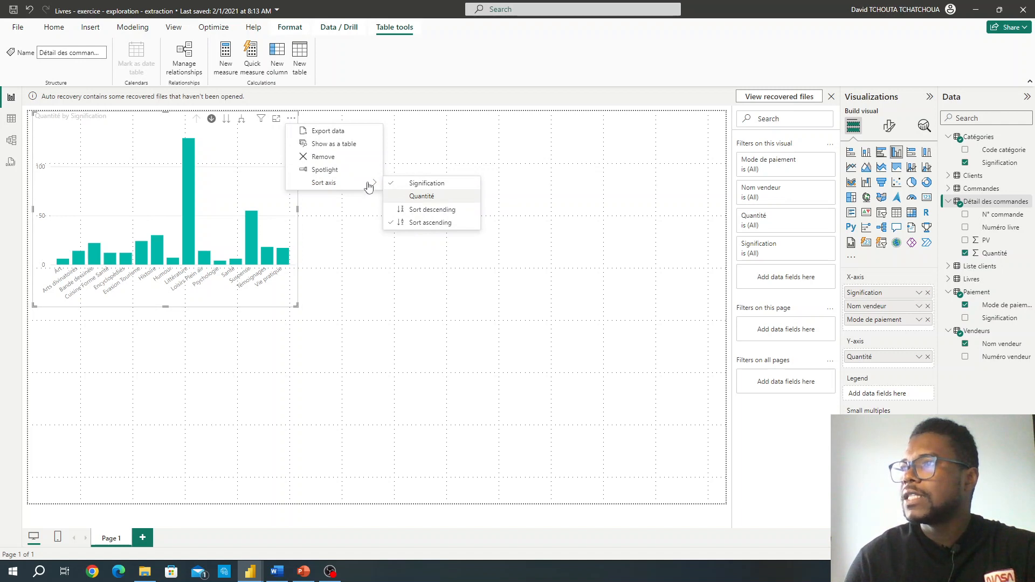
left_click(291, 118)
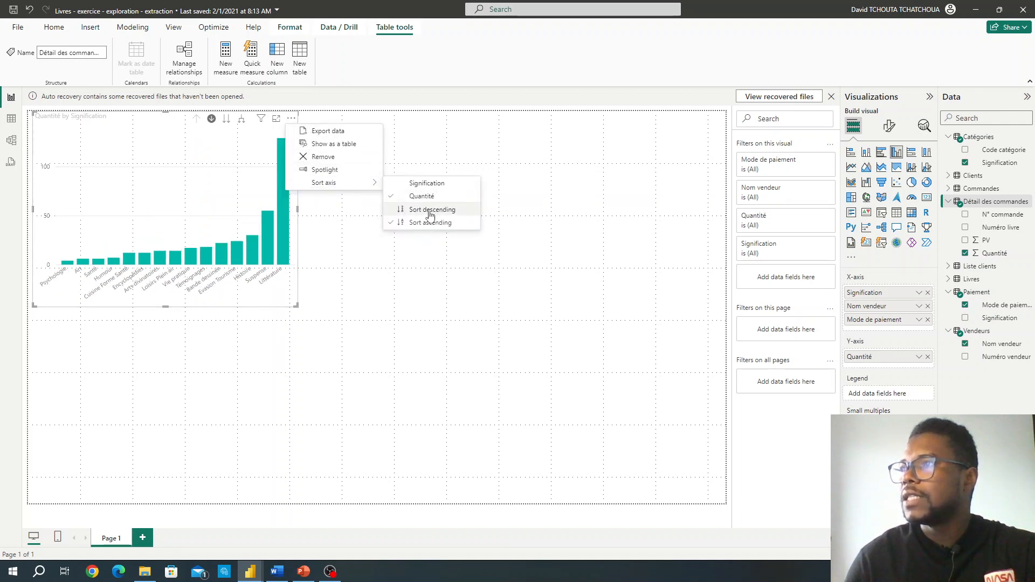
left_click(431, 215)
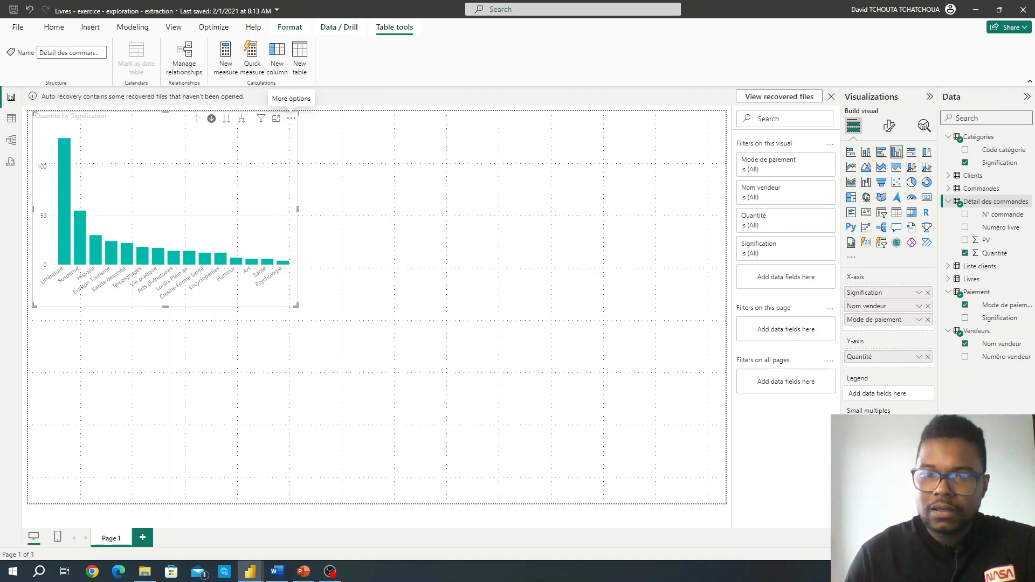
Step: Read the Top 5 categories and browse mode instructions in the Word exercise, and return to the Livres report in Power BI
left_click(277, 572)
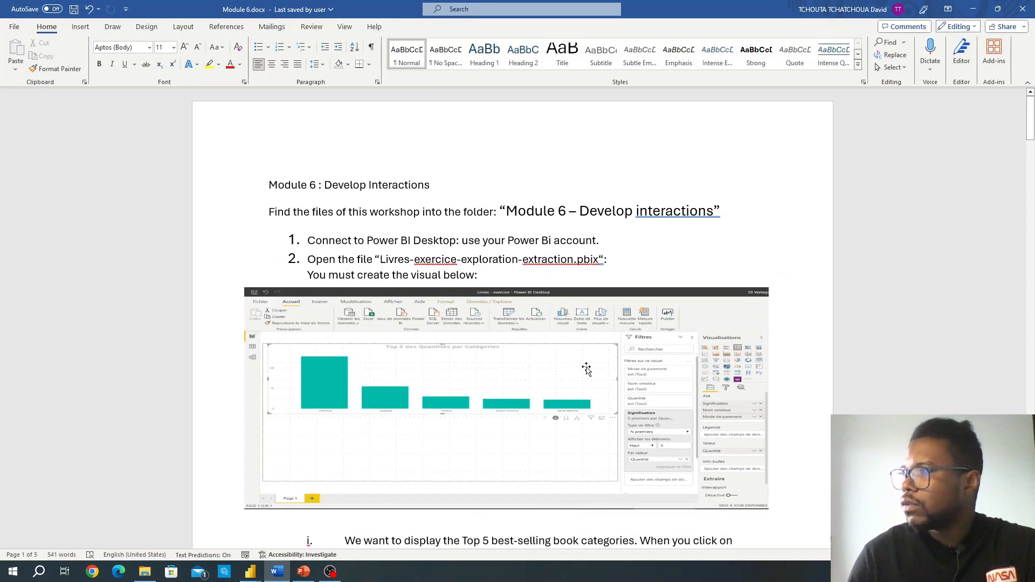
scroll(600, 380, "down", 1)
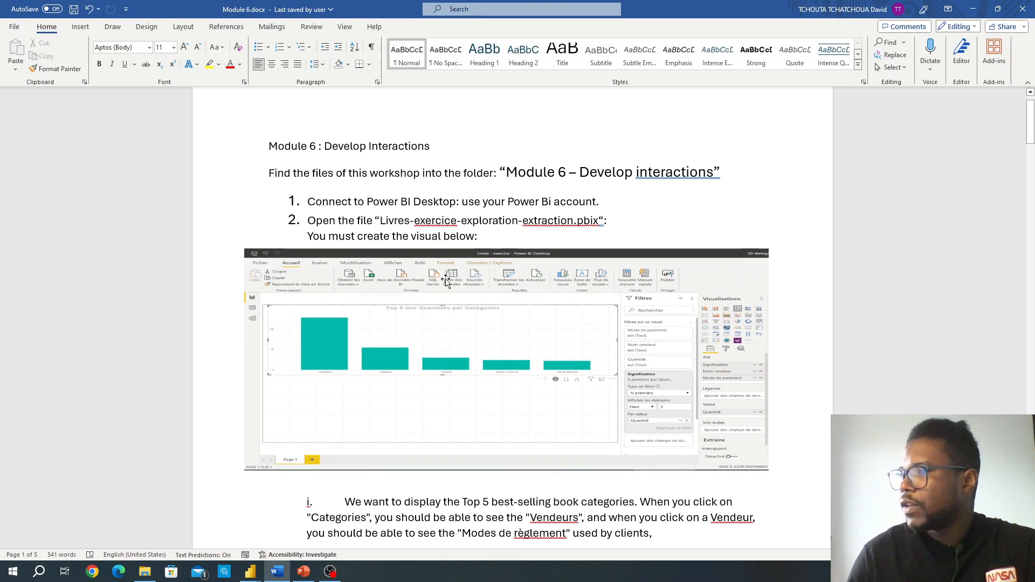
scroll(446, 281, "down", 4)
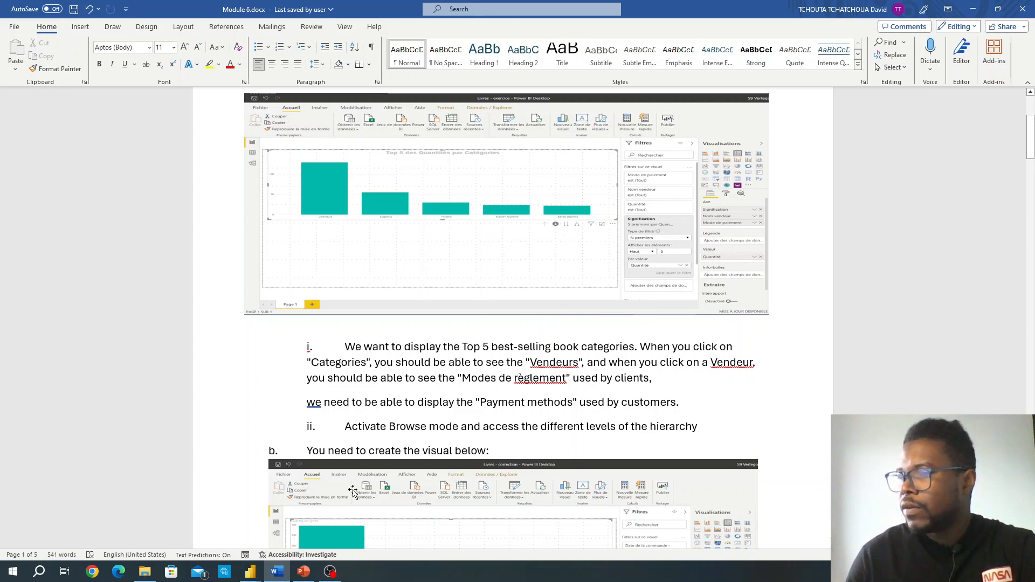
mouse_move(259, 575)
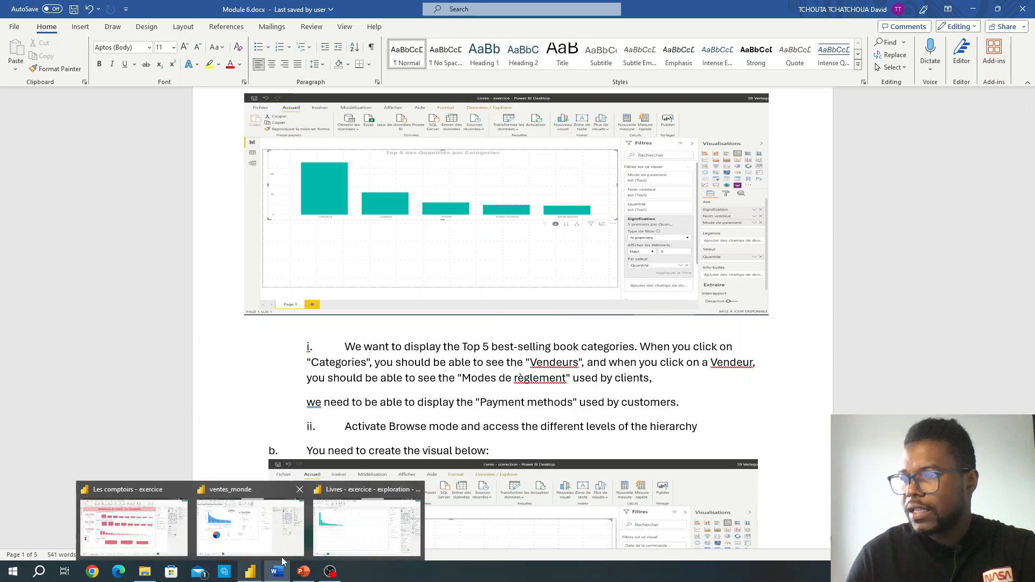
left_click(360, 530)
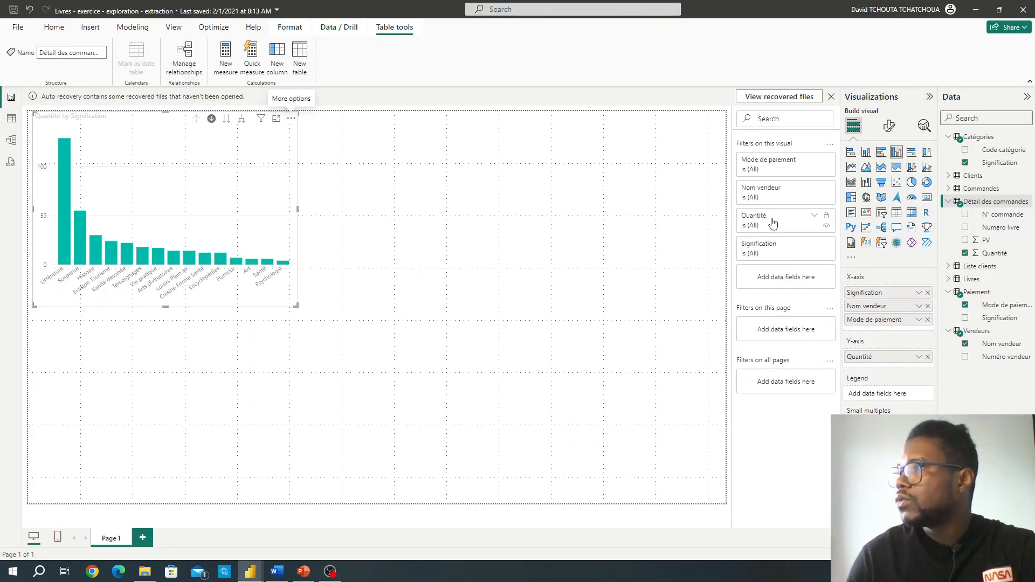
Step: Dismiss the auto recovery notice and choose to remove the unopened recovered files
left_click(832, 96)
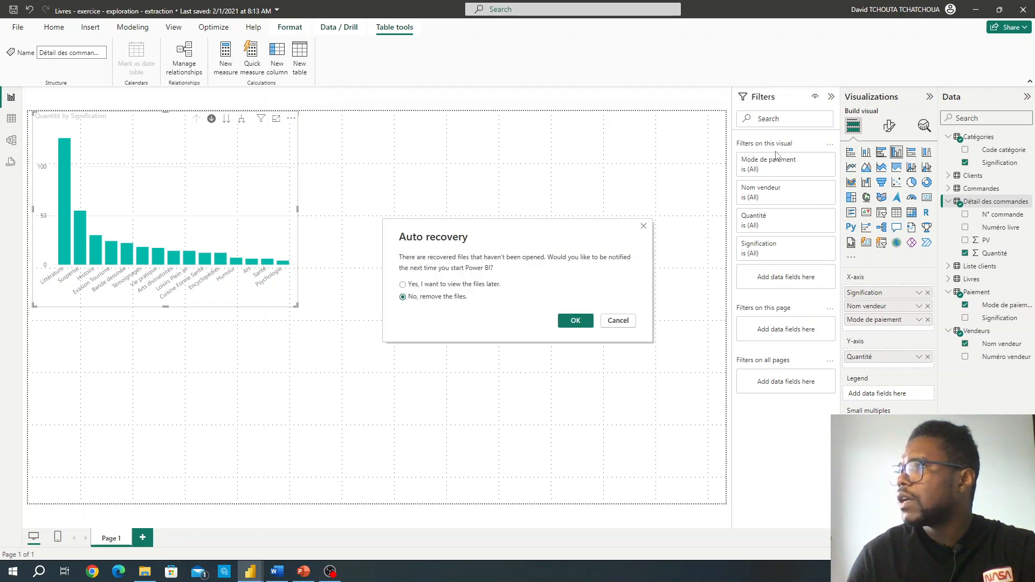
left_click(578, 323)
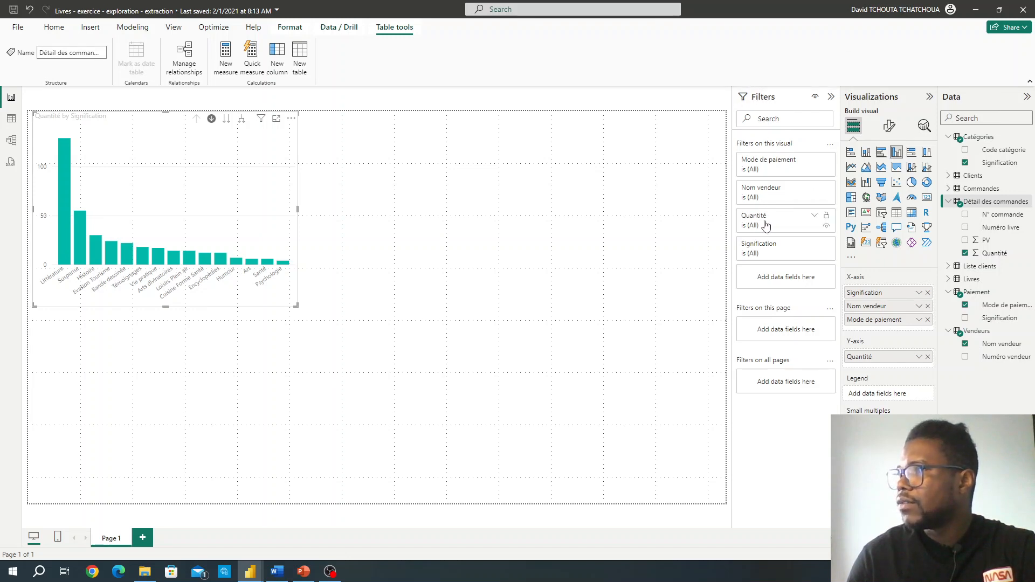
Step: Examine the filter conditions available for Quantité and the filter types offered for Signification on the column chart
left_click(814, 218)
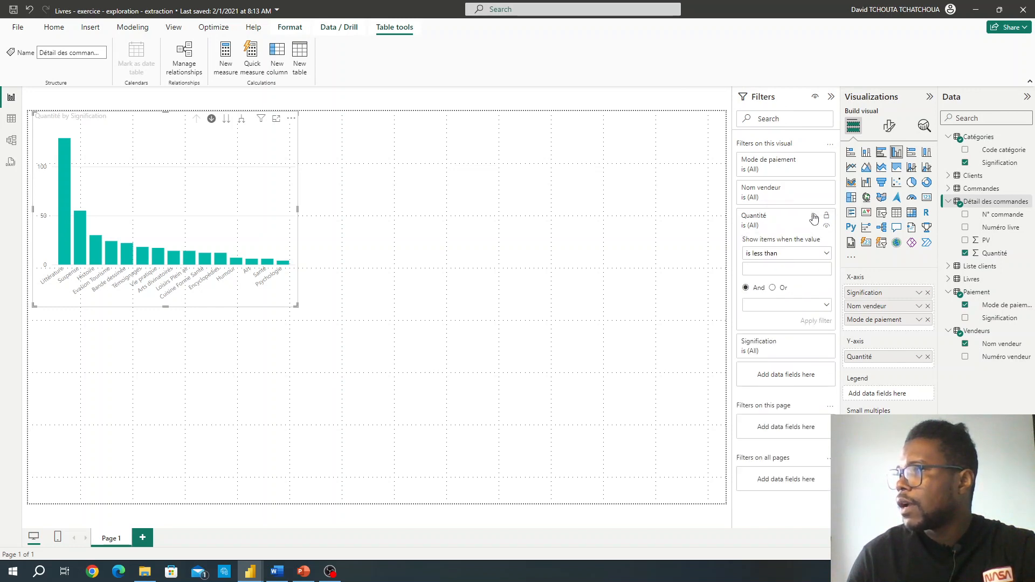
left_click(826, 254)
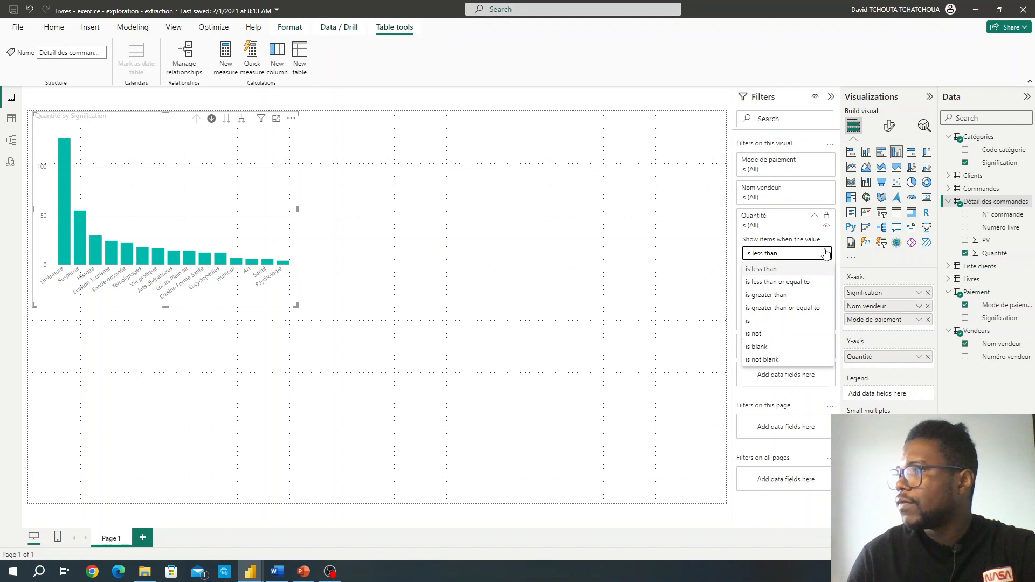
left_click(826, 254)
left_click(814, 216)
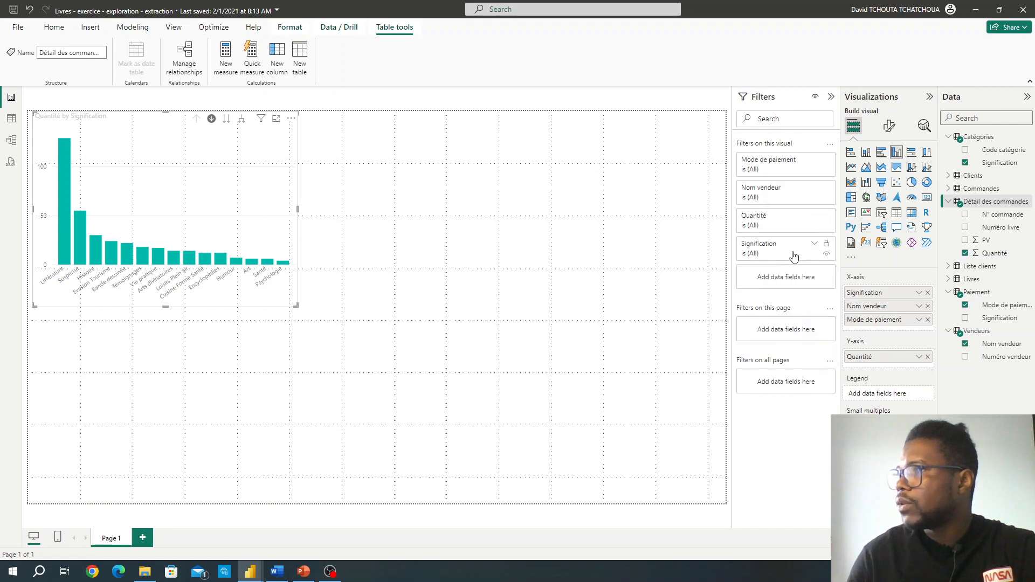
left_click(816, 245)
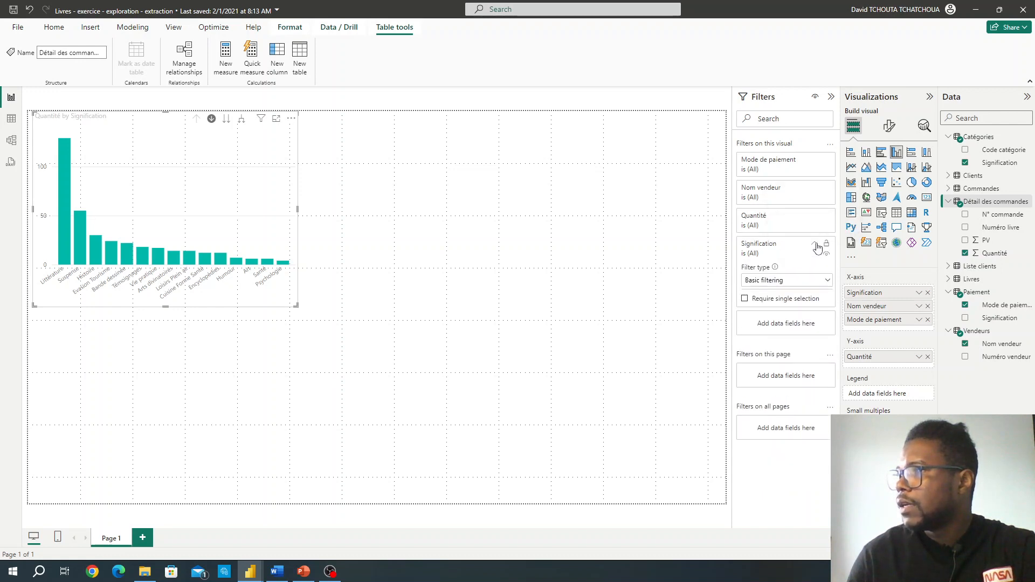
left_click(828, 282)
left_click(827, 281)
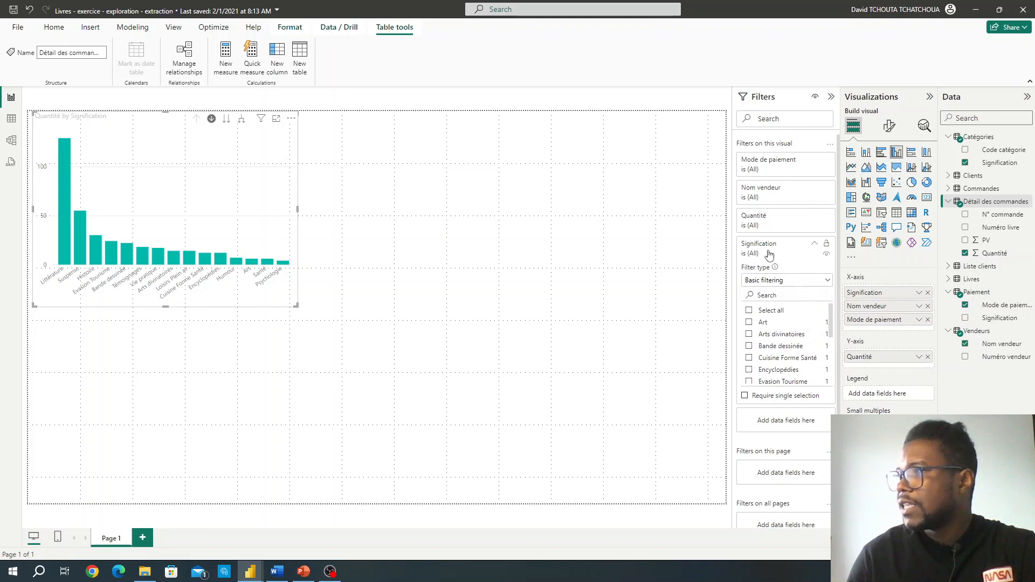
left_click(814, 243)
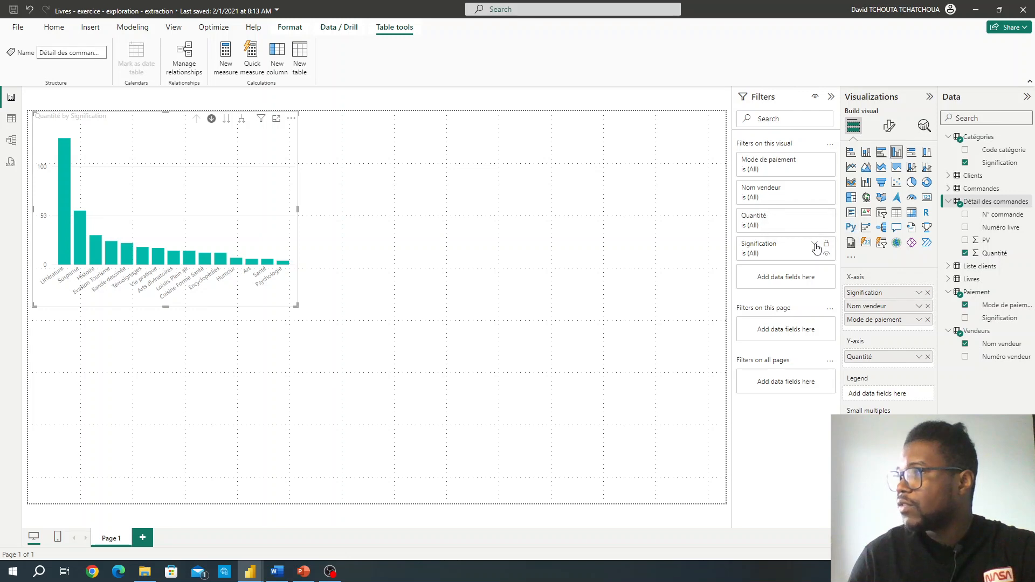
Step: Change the Signification filter on the column chart to Top N, showing the top 5 items
left_click(816, 246)
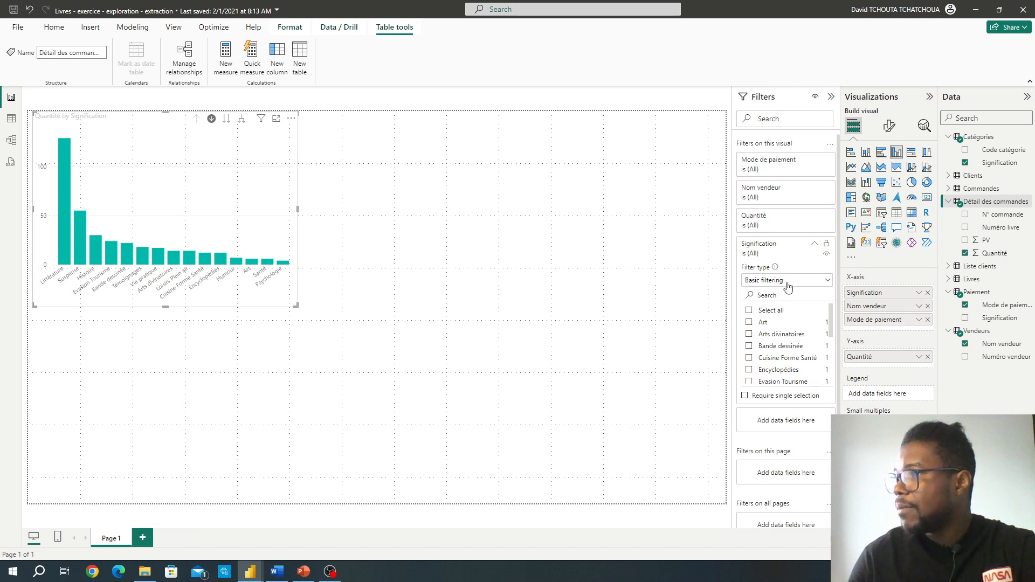
left_click(827, 281)
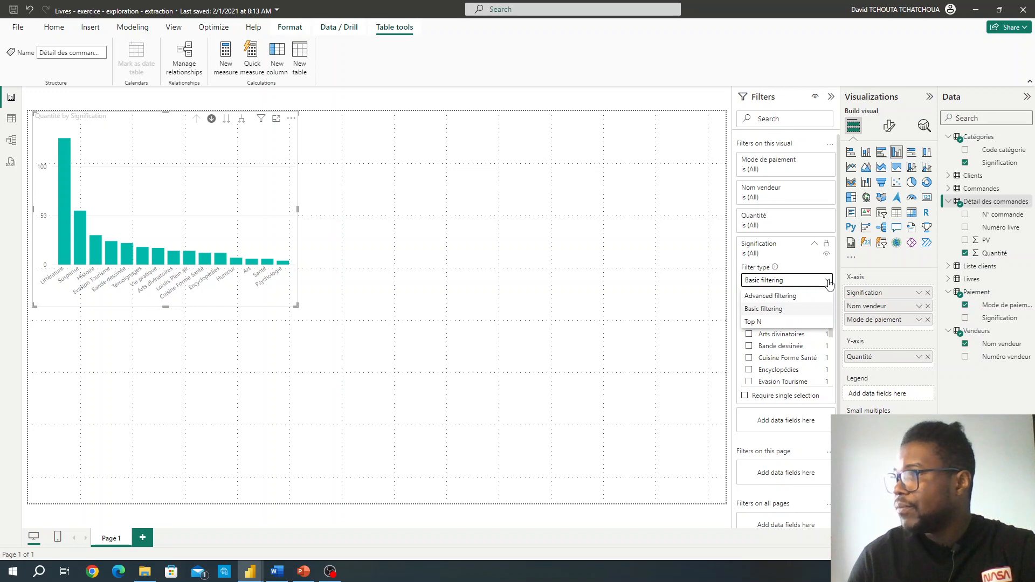
left_click(765, 322)
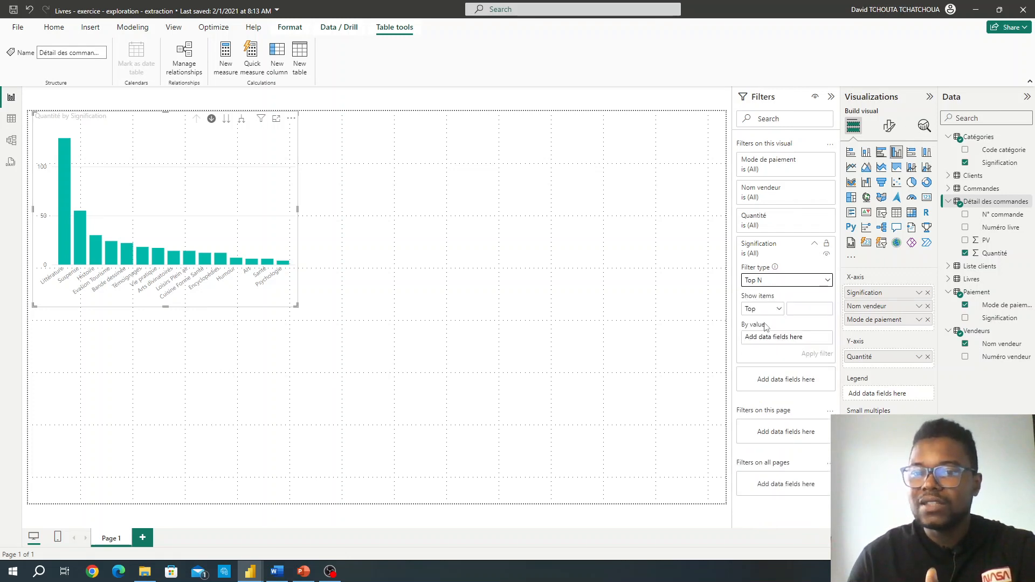
left_click(798, 308)
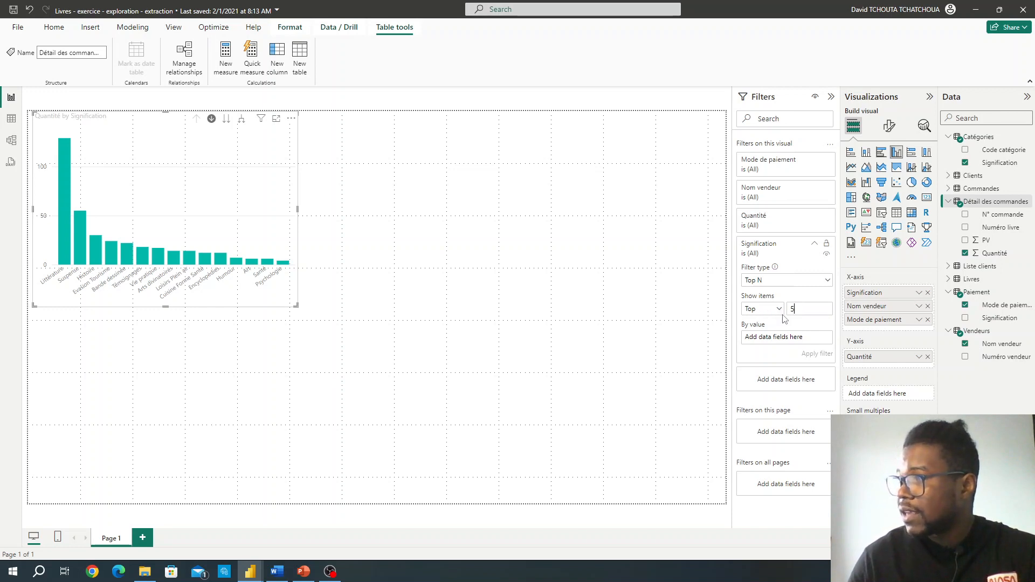
left_click(778, 309)
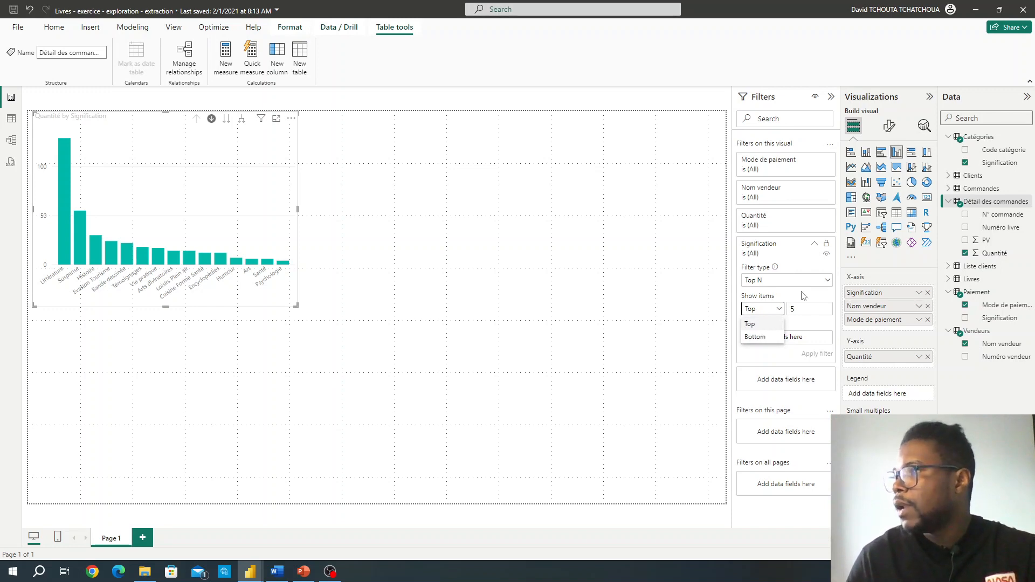
left_click(791, 309)
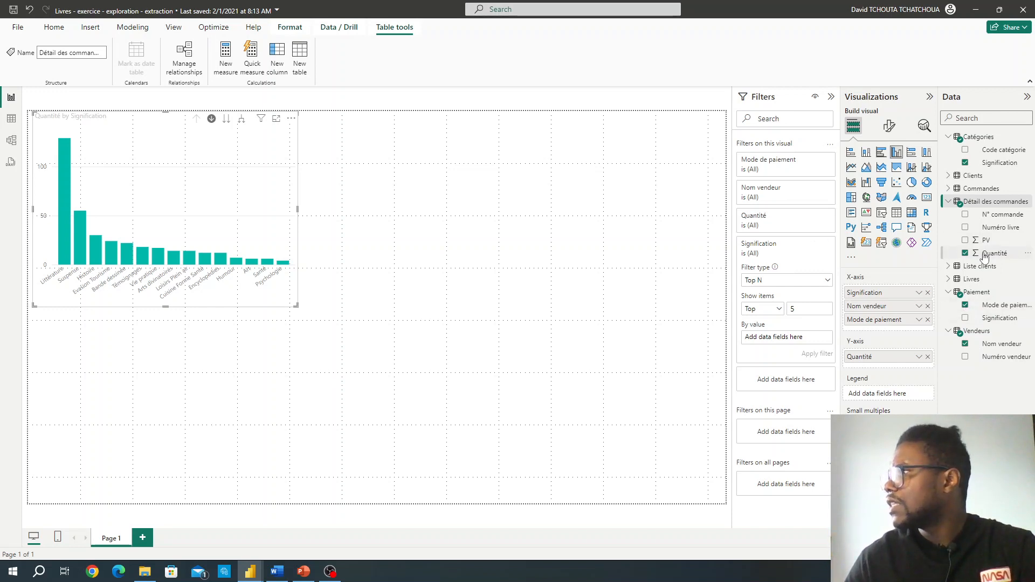
Step: Rank the Top N filter on Signification by Quantité and apply it to the column chart
left_click_drag(982, 253, 774, 339)
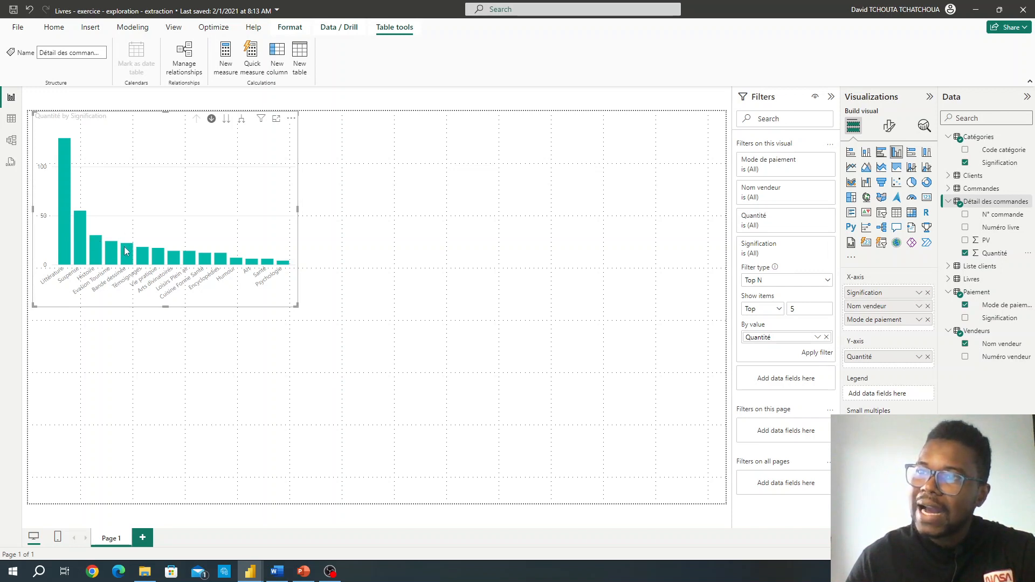
mouse_move(125, 251)
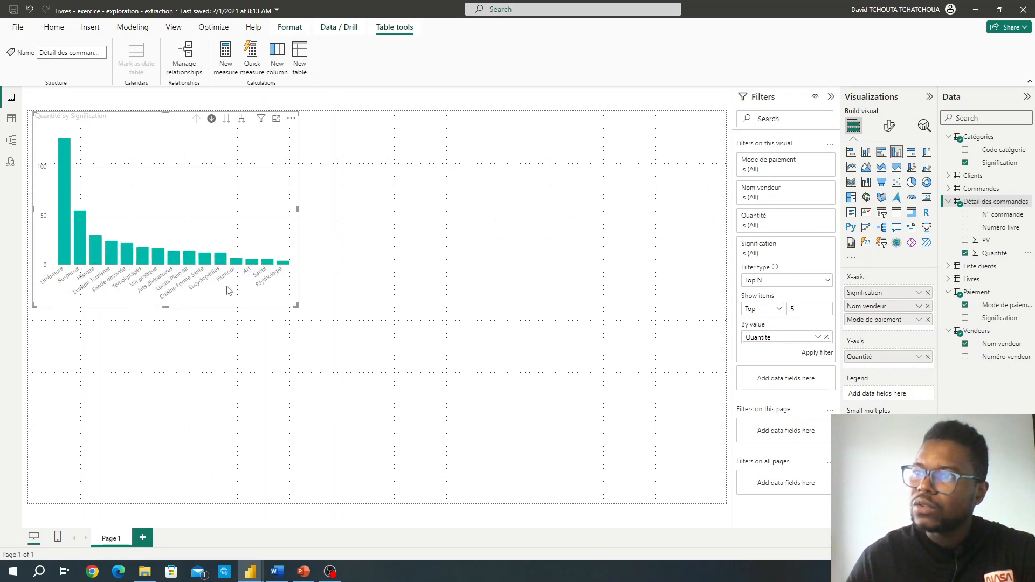
left_click_drag(300, 306, 342, 307)
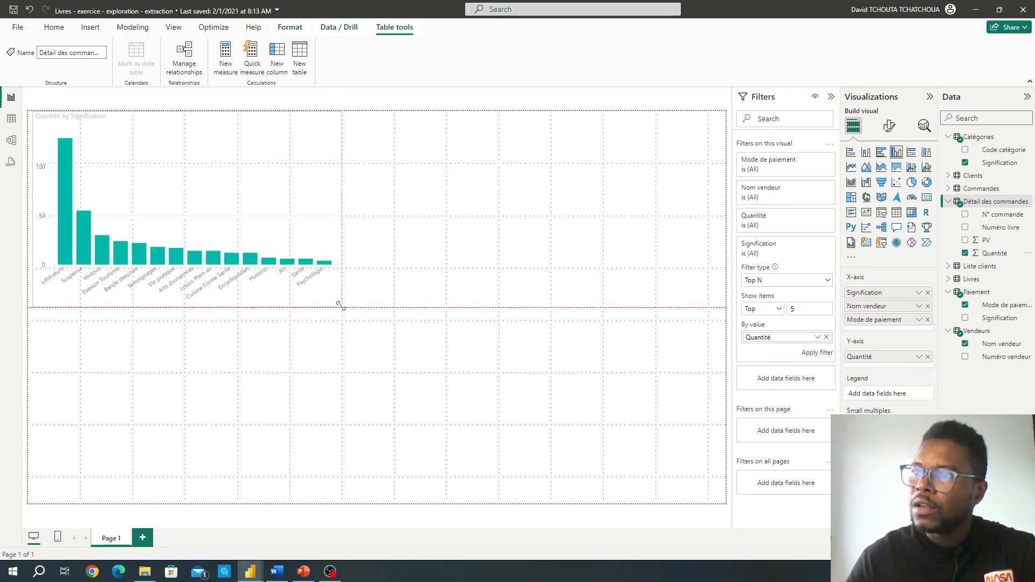
left_click(819, 356)
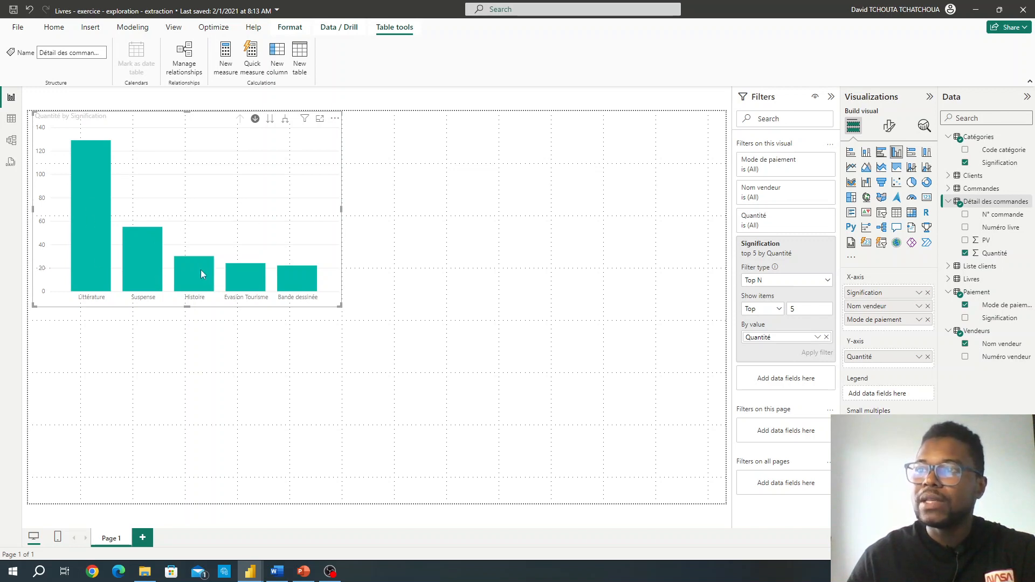
mouse_move(257, 289)
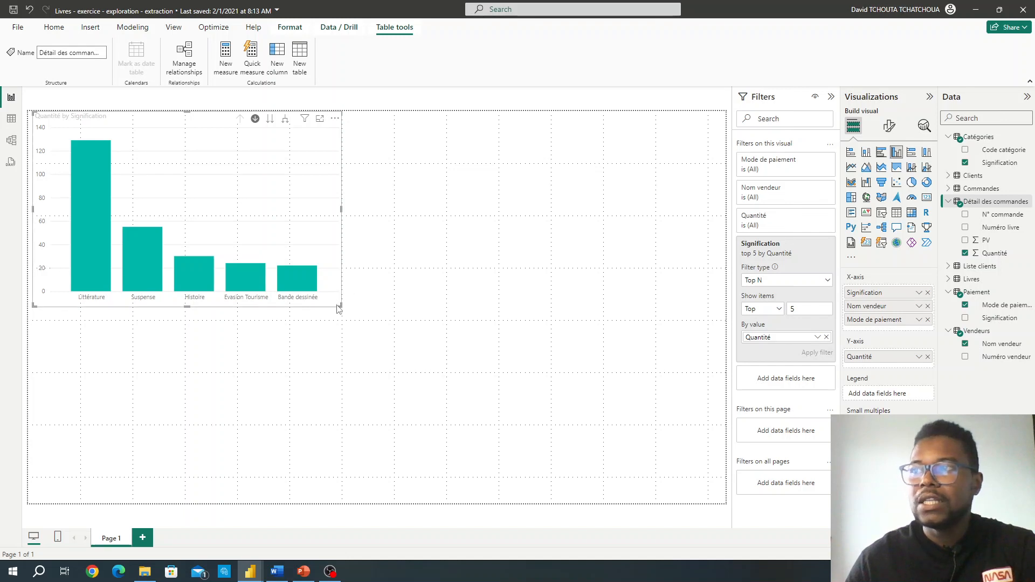
left_click_drag(340, 305, 298, 306)
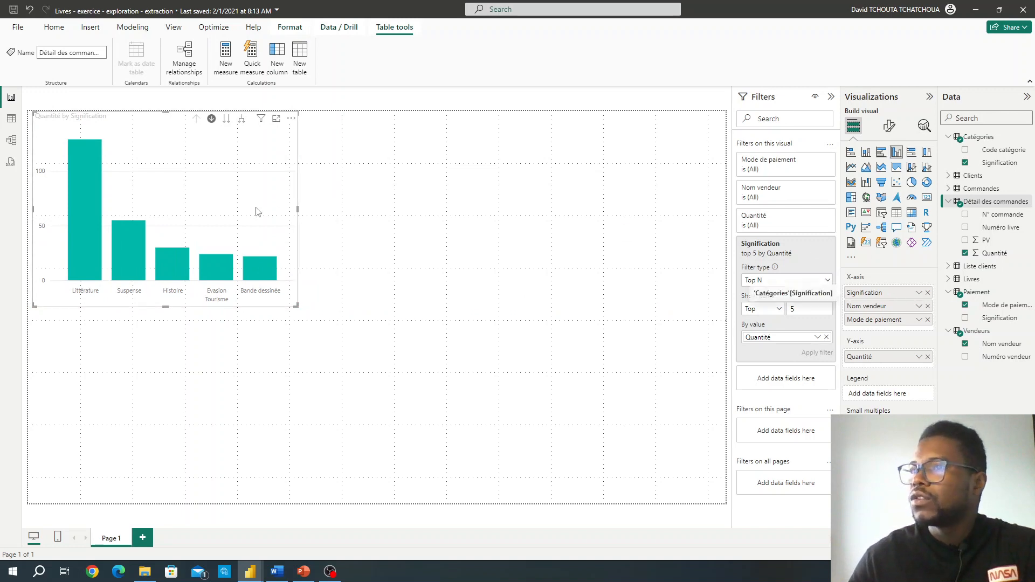
Step: Navigate the column chart's hierarchy between Signification and Nom vendeur, ending at the Mode de paiement level
left_click(226, 121)
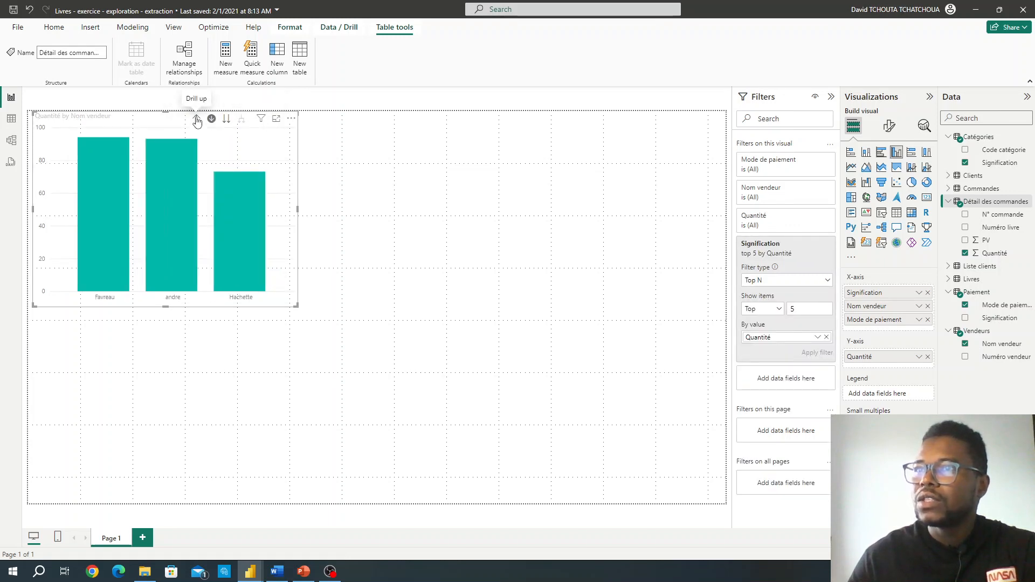
left_click(197, 121)
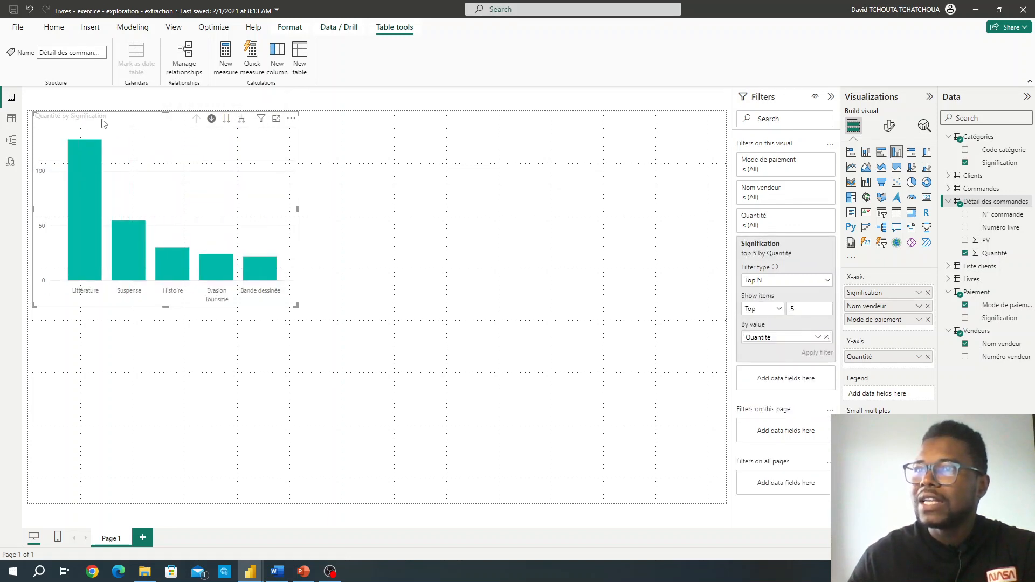
left_click(227, 121)
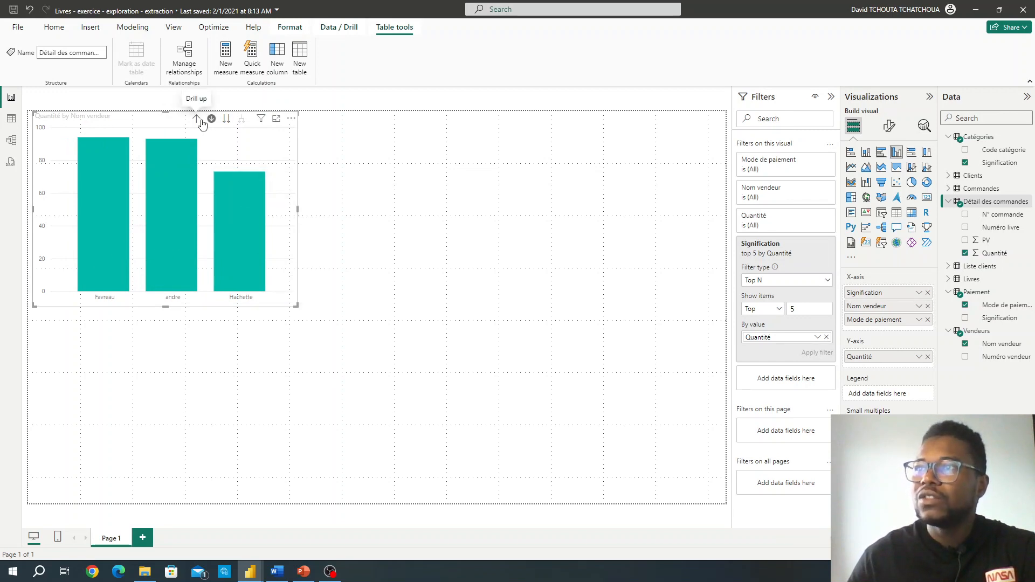
left_click(227, 119)
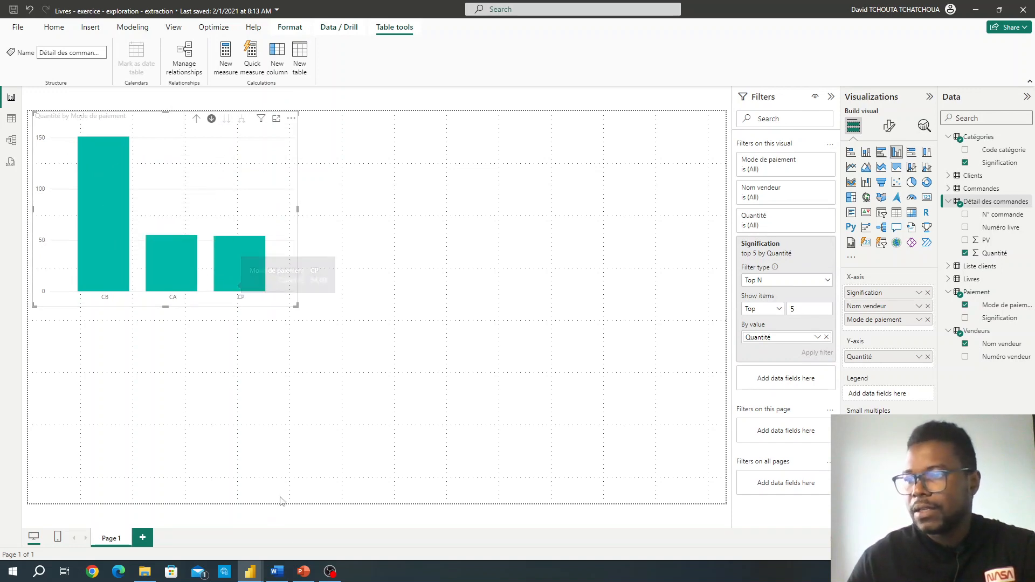
Step: Switch to Module 6.docx in Word and examine the part b instruction and its target visual
mouse_move(278, 575)
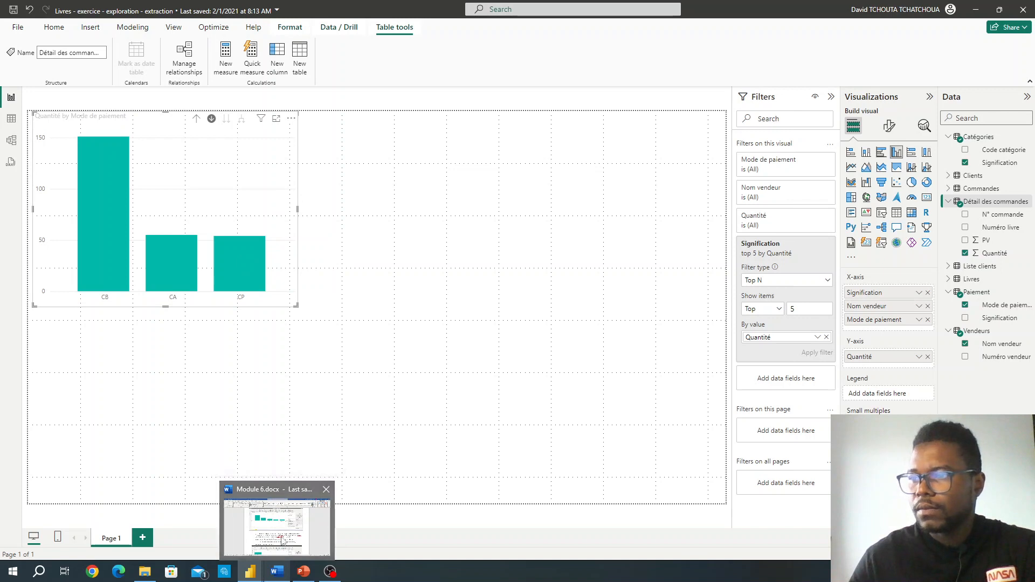
left_click(280, 538)
scroll(385, 328, "down", 2)
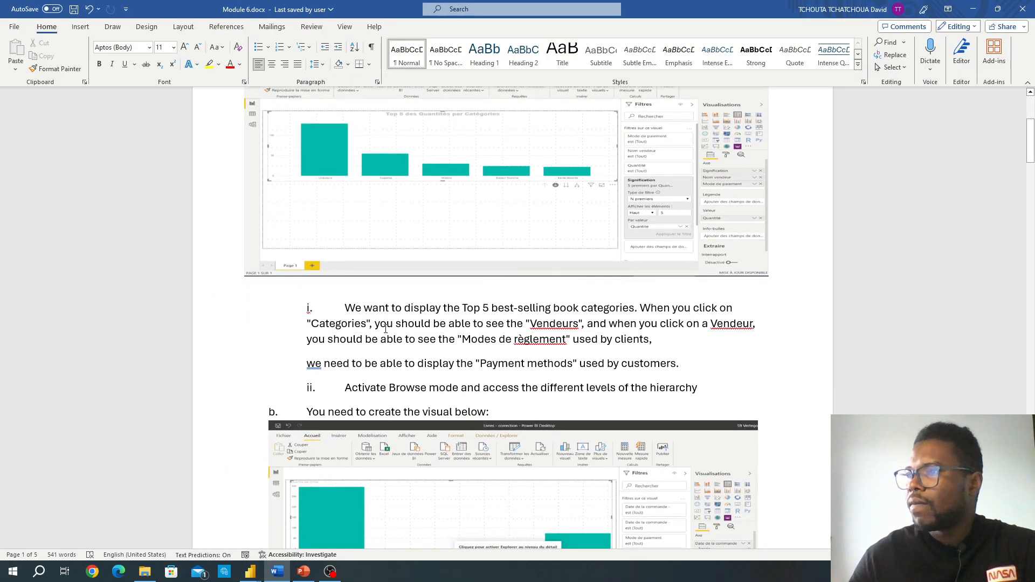
scroll(386, 328, "down", 2)
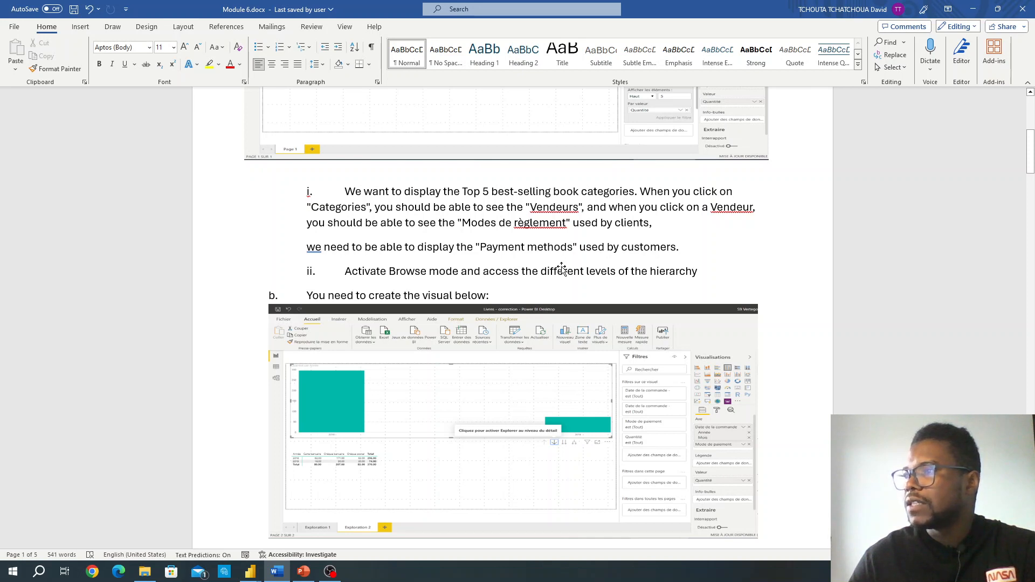
scroll(561, 268, "down", 1)
scroll(561, 267, "down", 1)
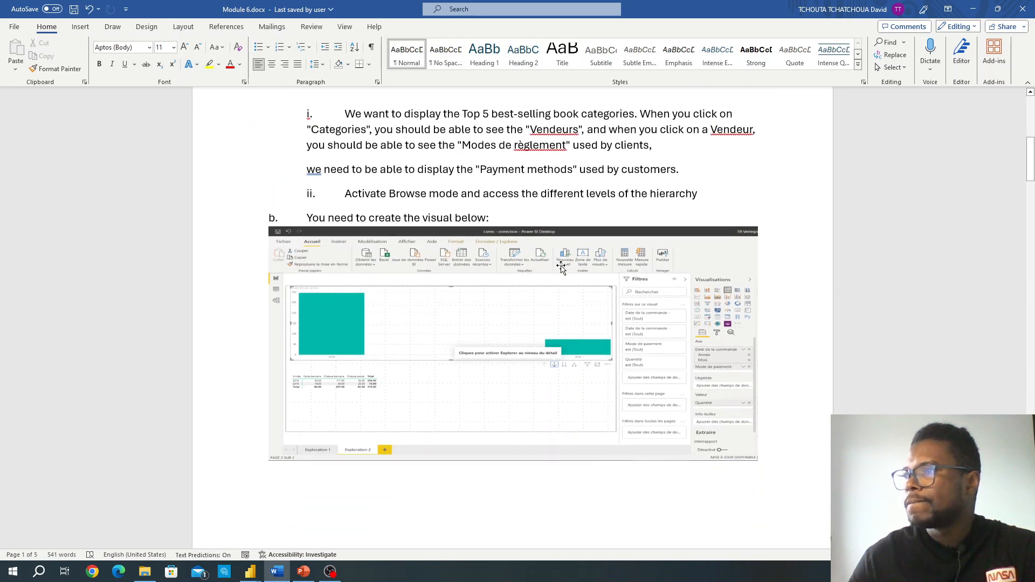
scroll(561, 267, "down", 1)
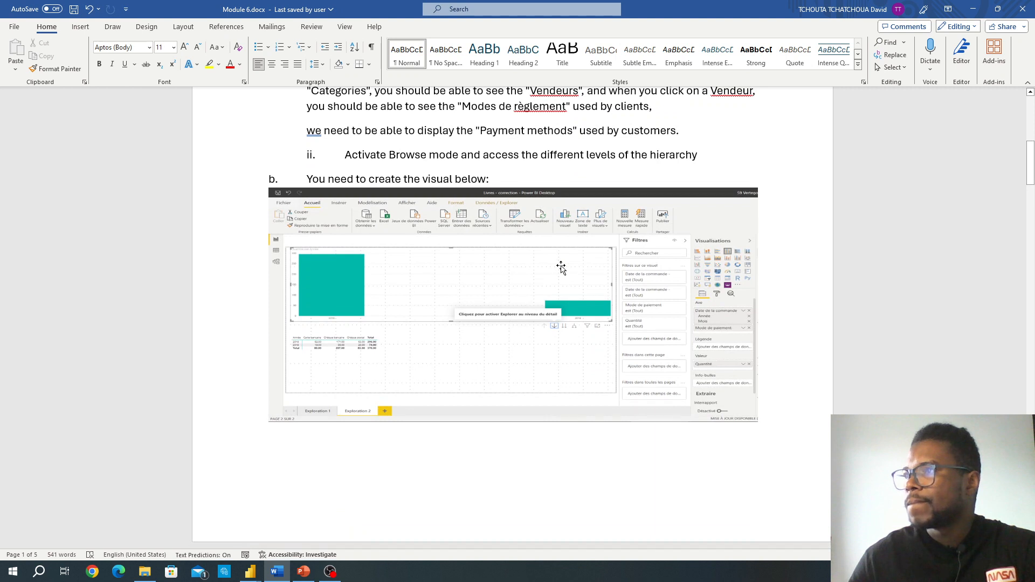
scroll(561, 268, "down", 1)
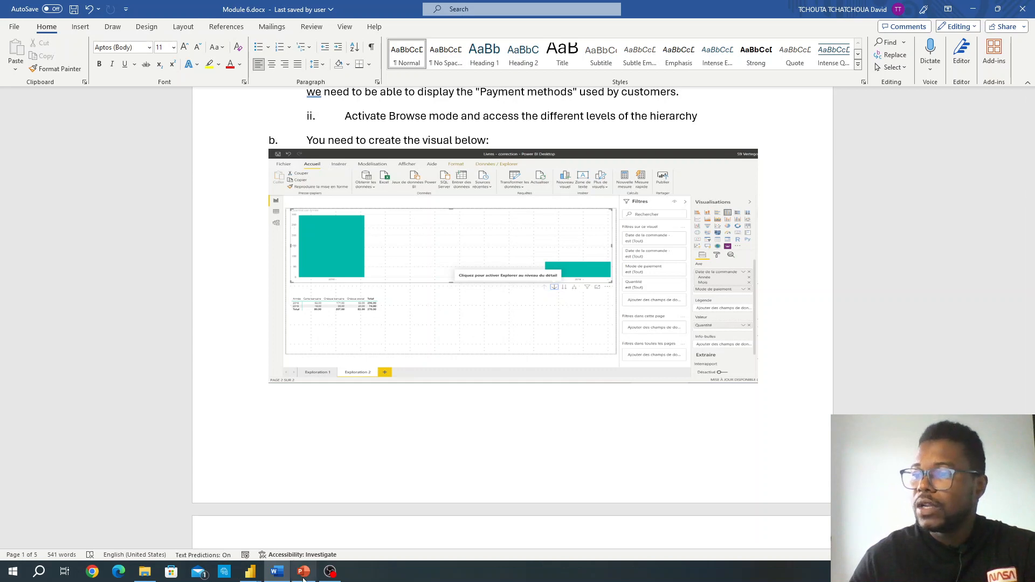
Step: Return to the Livres report in Power BI, add a second page, and place an enlarged empty clustered column chart on it
mouse_move(258, 576)
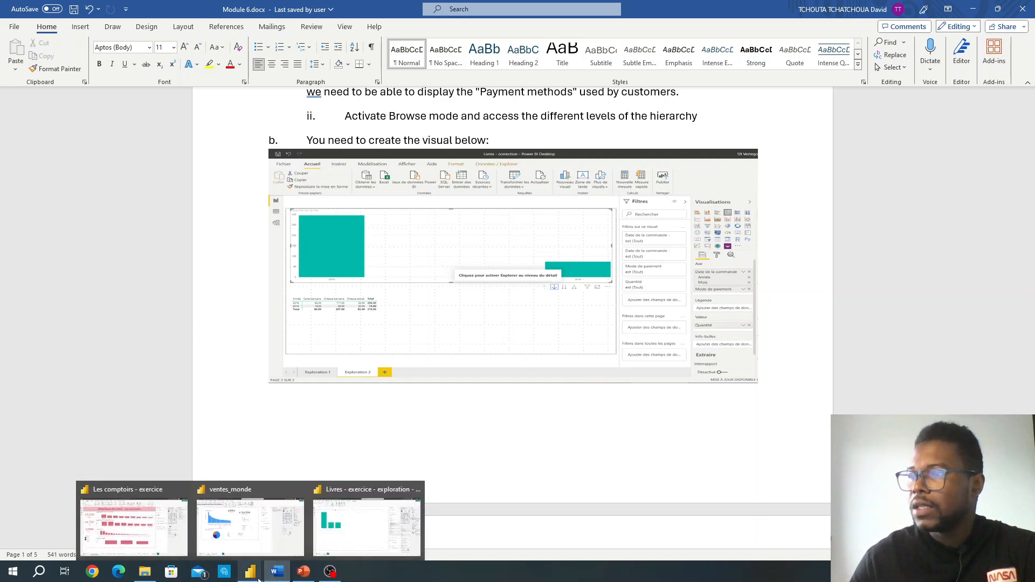
left_click(377, 531)
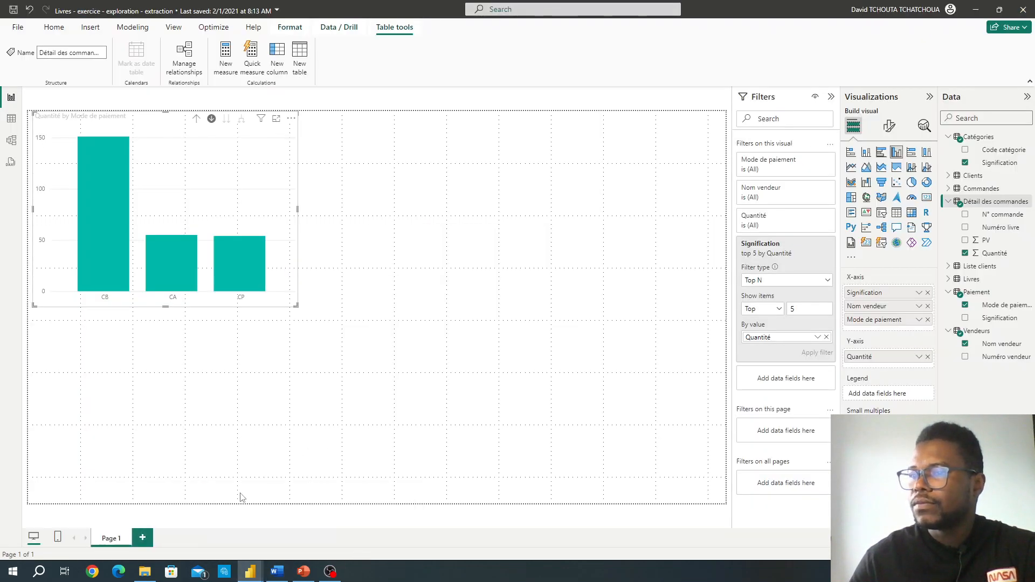
left_click(143, 539)
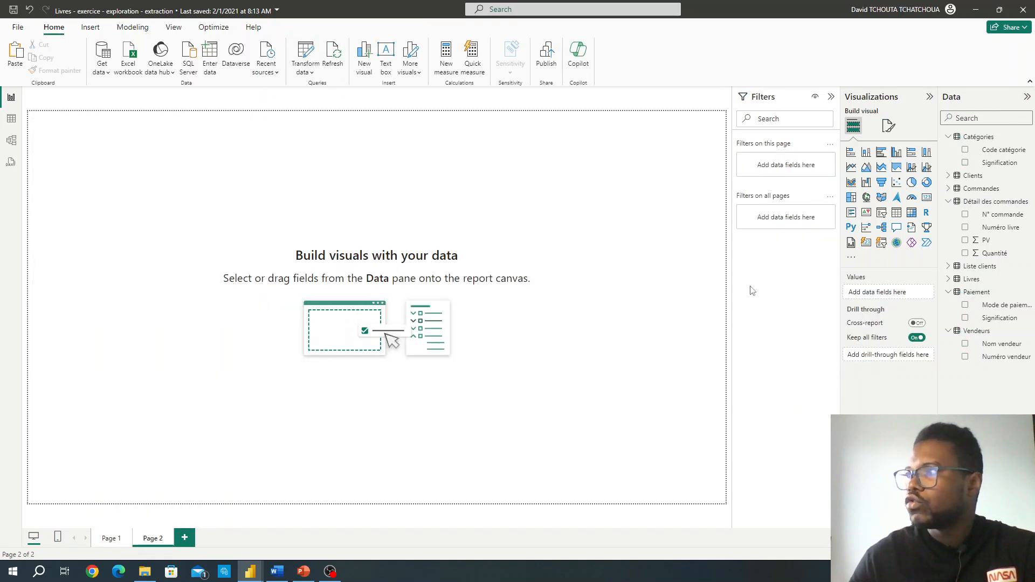
left_click(897, 154)
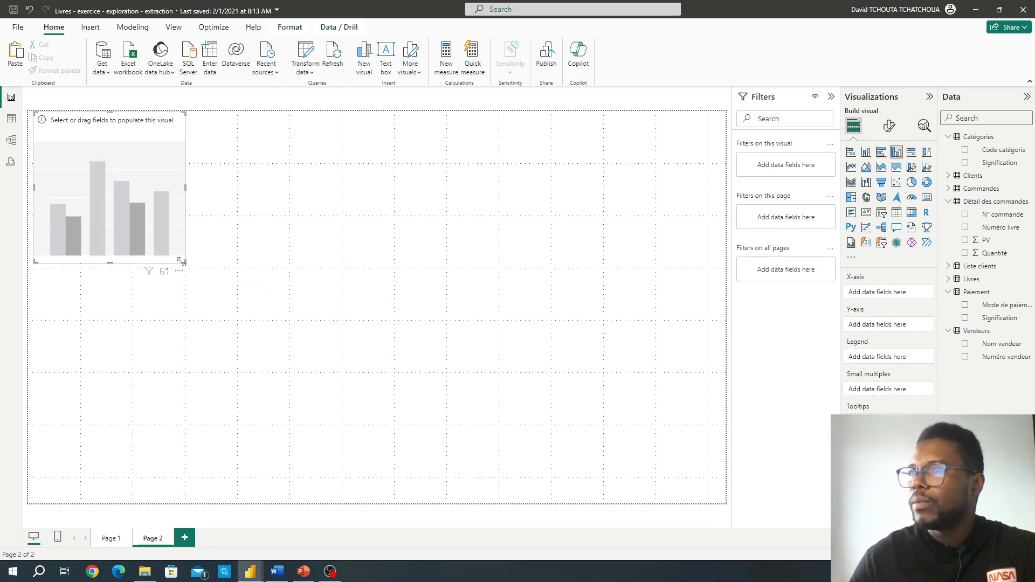
left_click_drag(181, 262, 245, 272)
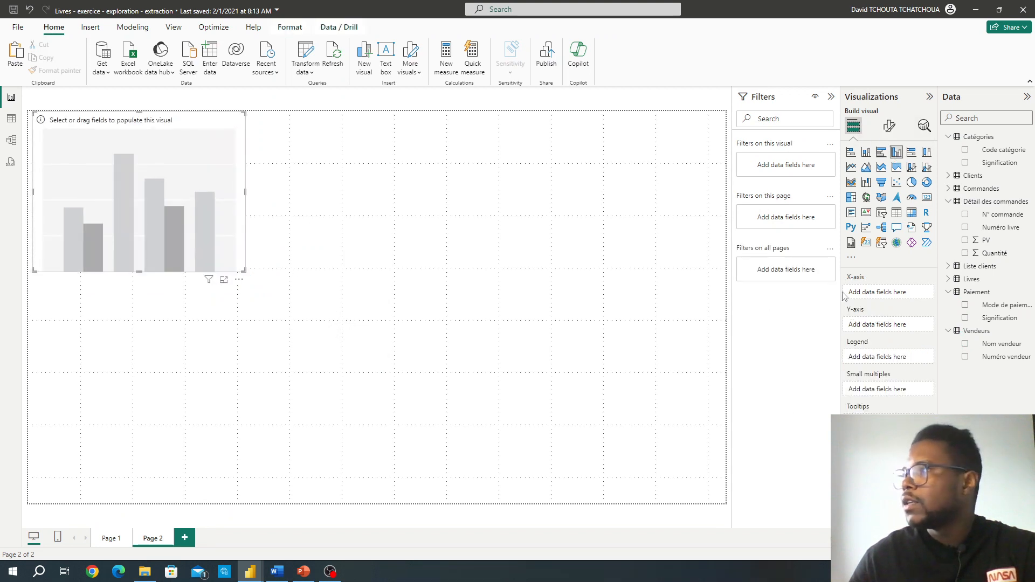
Step: Add Année and Trimestre from the Commandes order date hierarchy to the empty column chart's X-axis
left_click(948, 188)
left_click(958, 214)
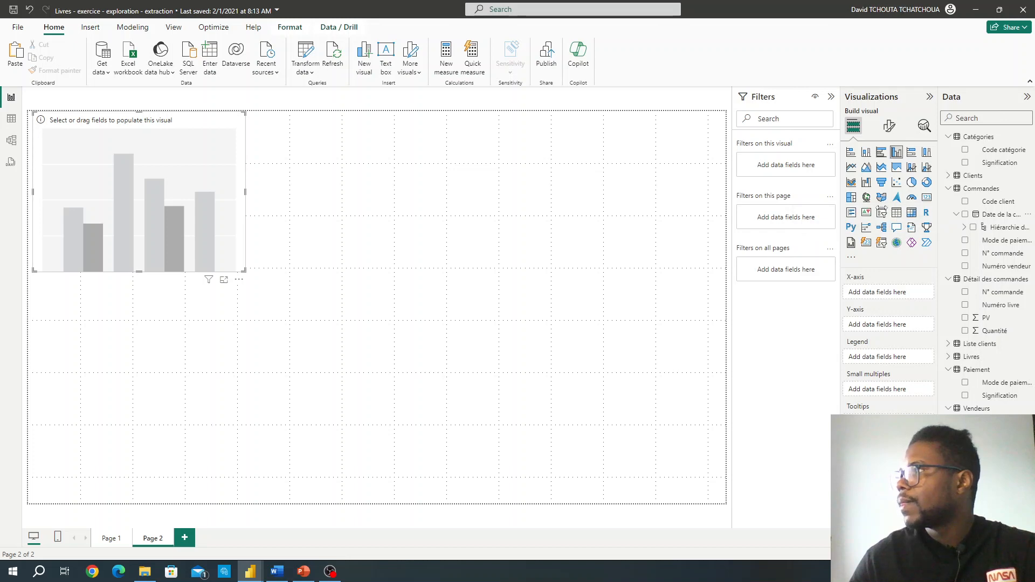
left_click_drag(938, 232, 872, 232)
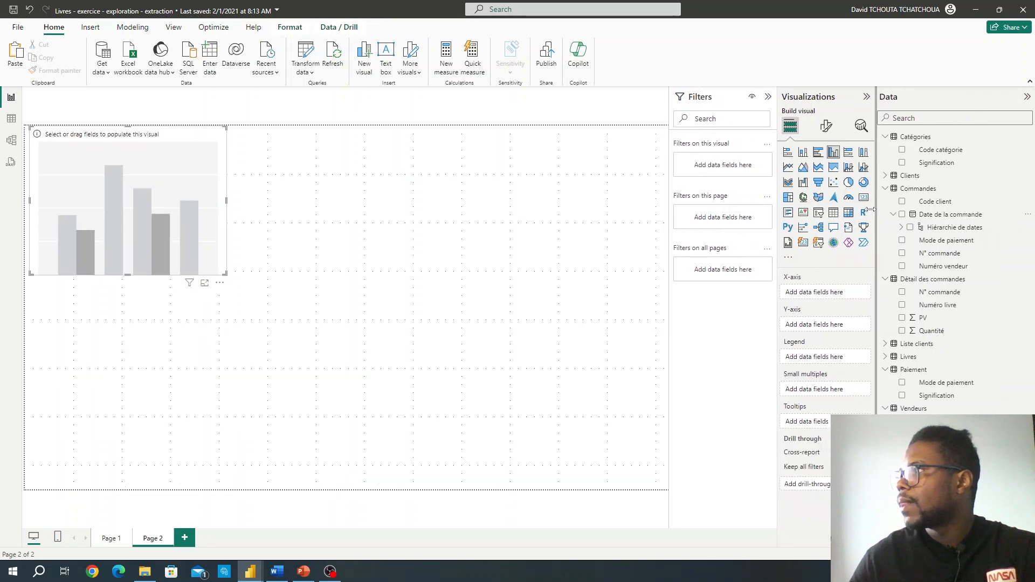
left_click(897, 227)
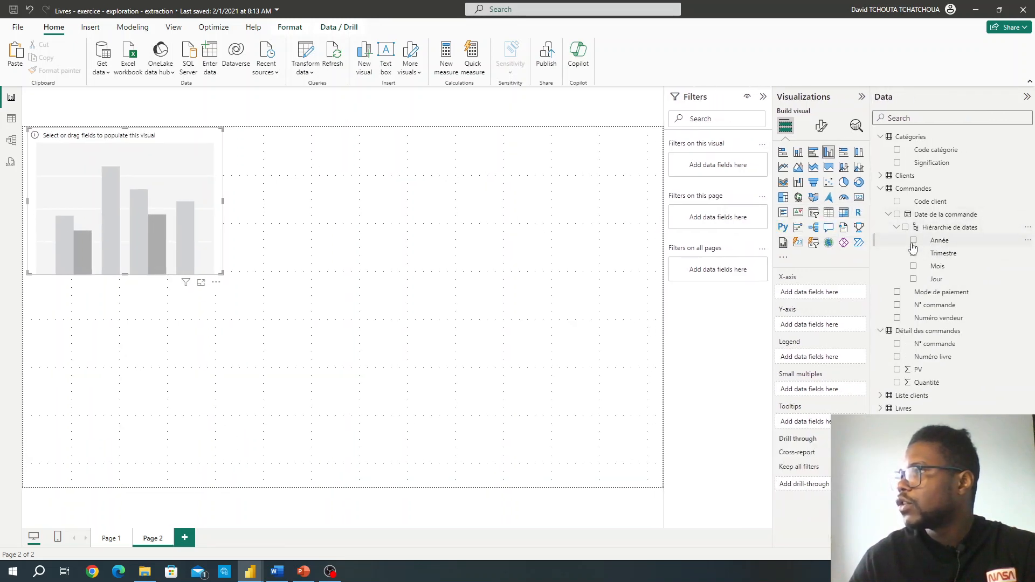
left_click(914, 241)
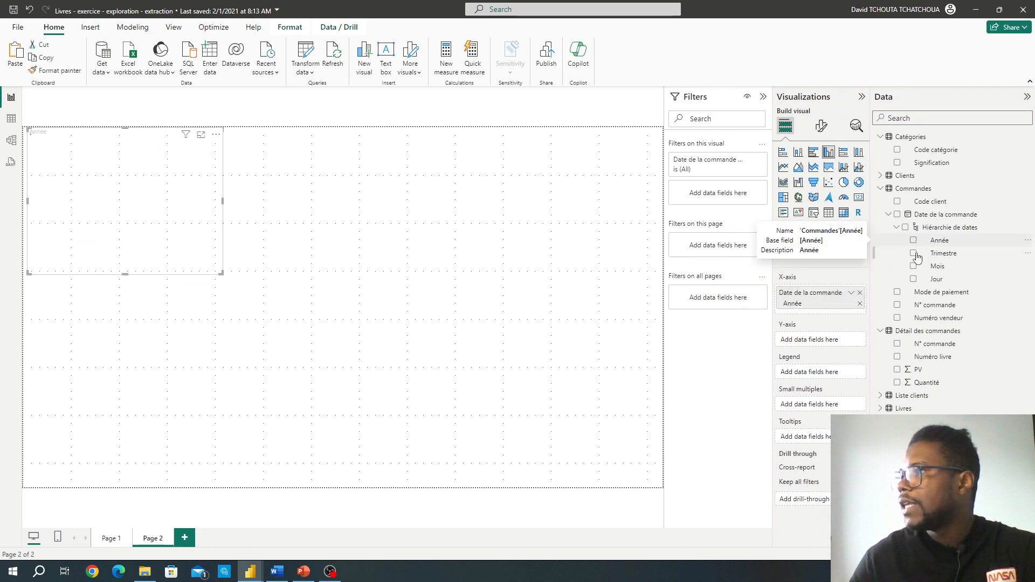
left_click(914, 254)
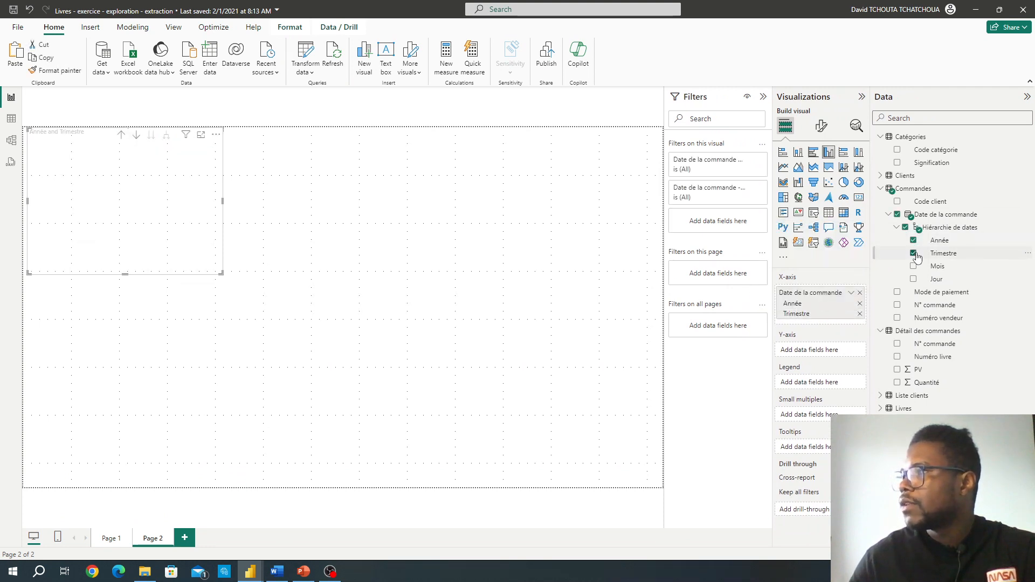
Step: Place Mode de paiement below Trimestre on the X-axis and Quantité on the Y-axis, and enlarge the column chart
left_click(897, 293)
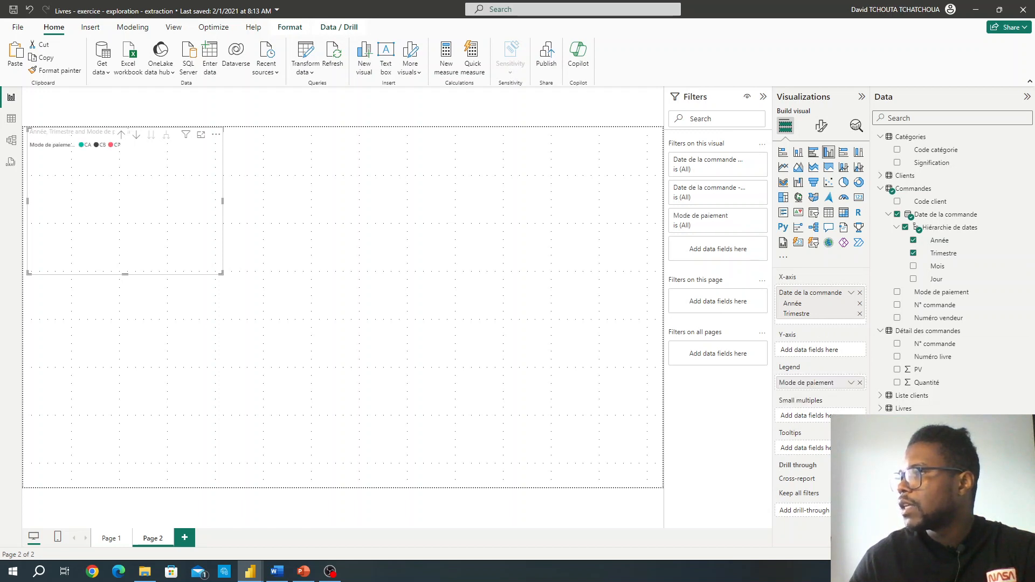
left_click_drag(829, 384, 819, 326)
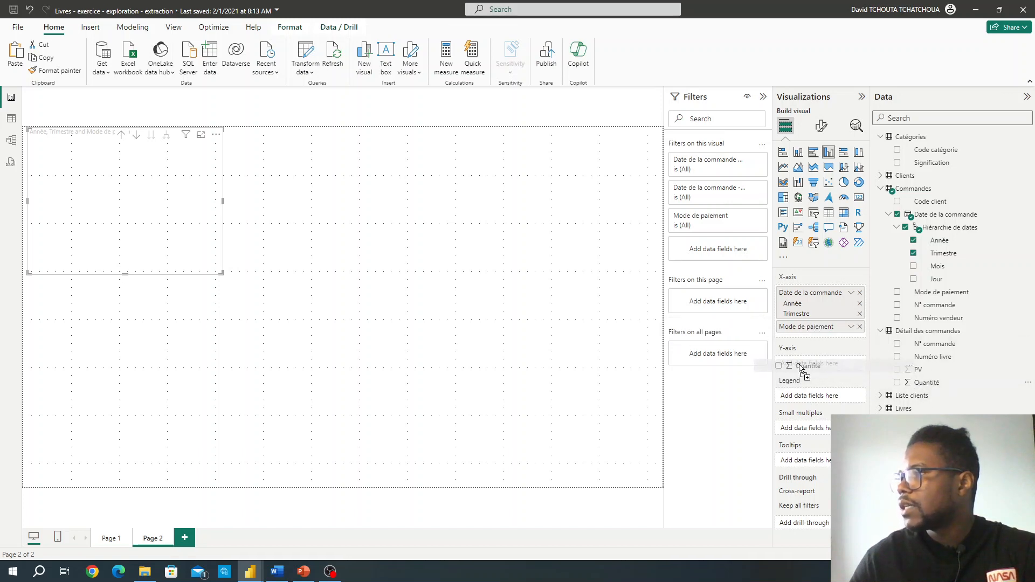
left_click_drag(800, 369, 800, 368)
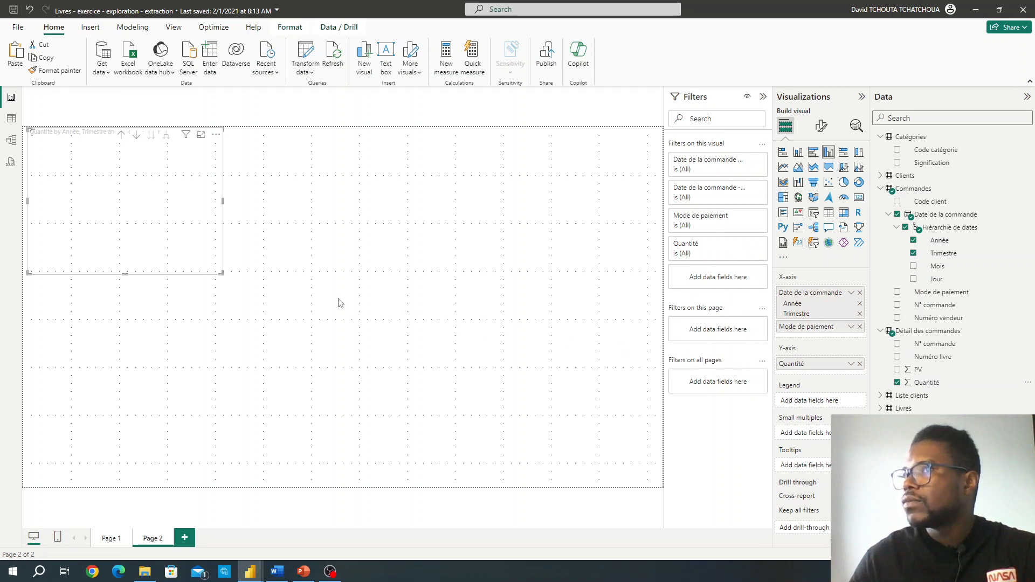
left_click_drag(220, 274, 270, 287)
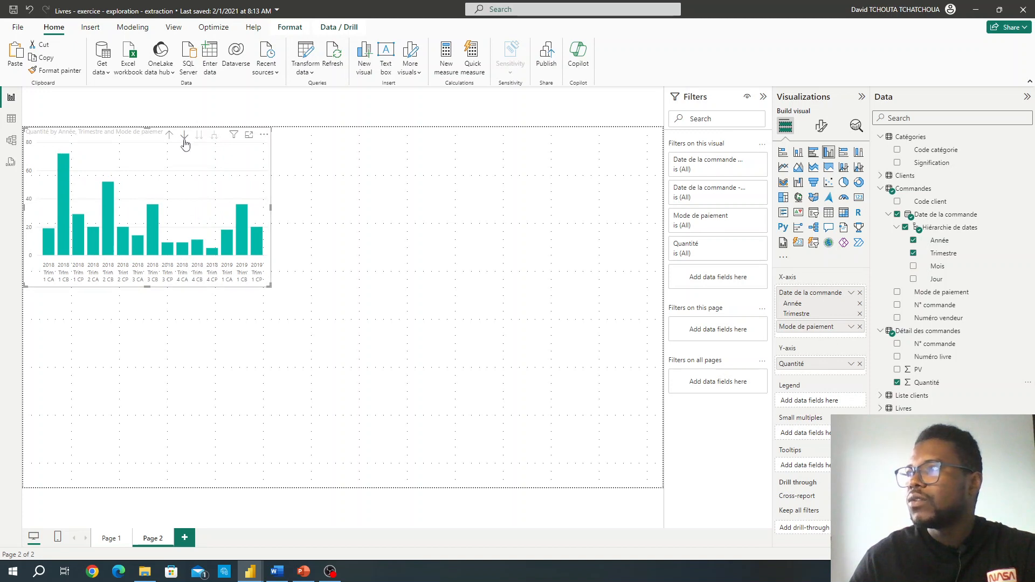
Step: Turn on drill mode for the column chart and drill up from Mode de paiement to the Année level
left_click(291, 98)
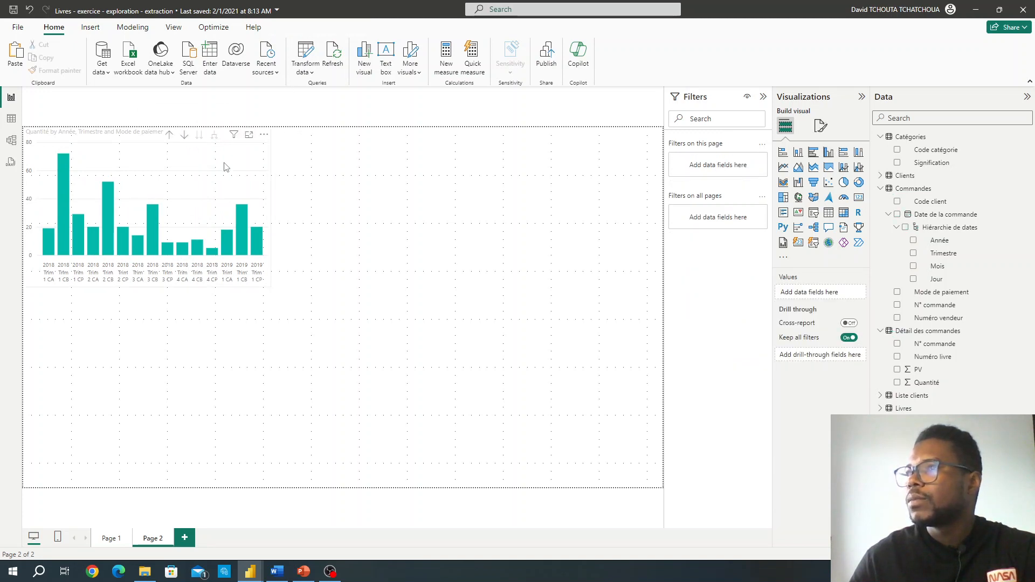
left_click(183, 140)
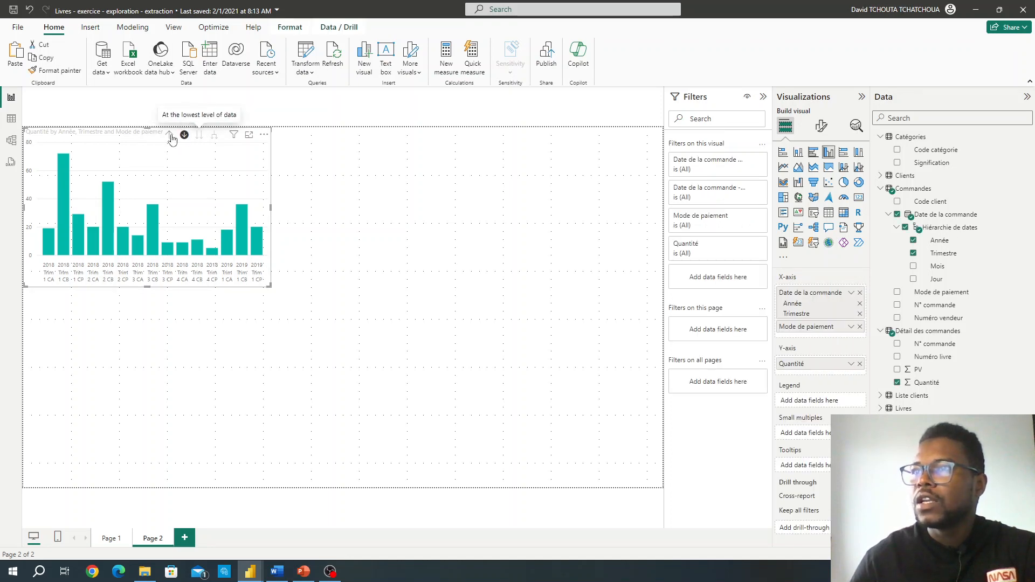
left_click(170, 136)
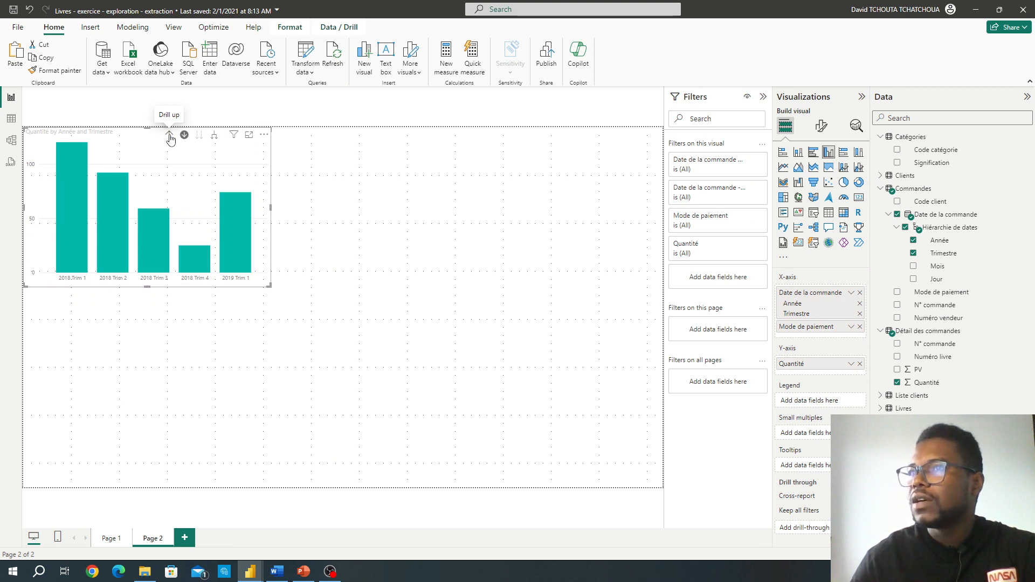
left_click(169, 136)
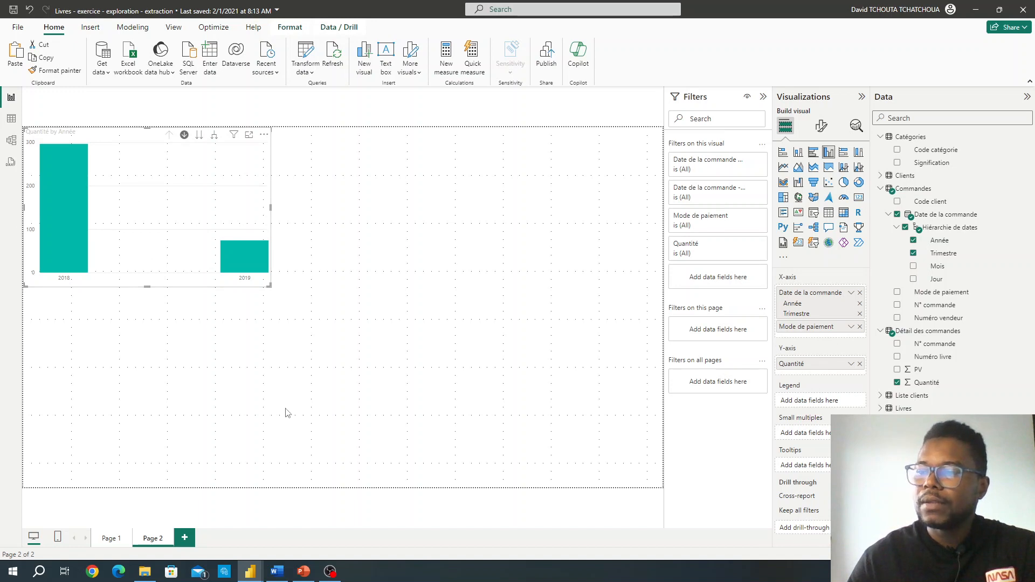
Step: Switch to Module 6.docx in Word and examine the part b target visual, its hierarchy instructions and the part c task
left_click(276, 571)
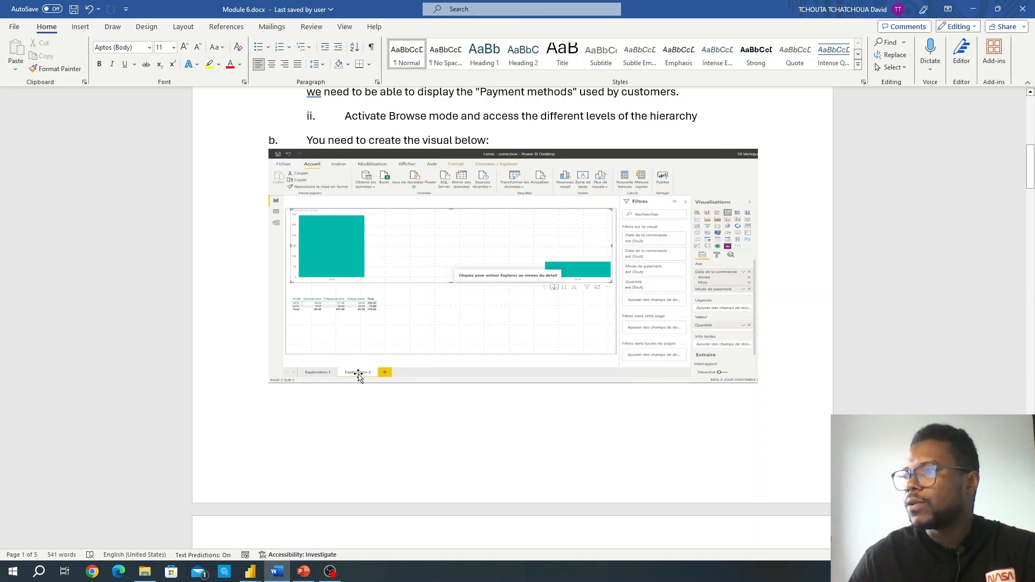
scroll(381, 362, "down", 4)
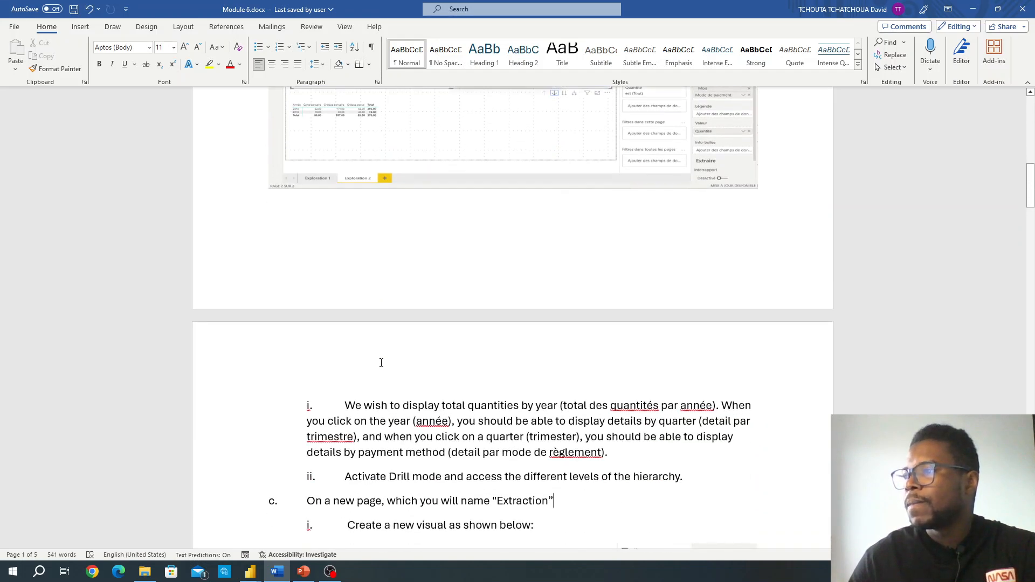
scroll(381, 363, "down", 1)
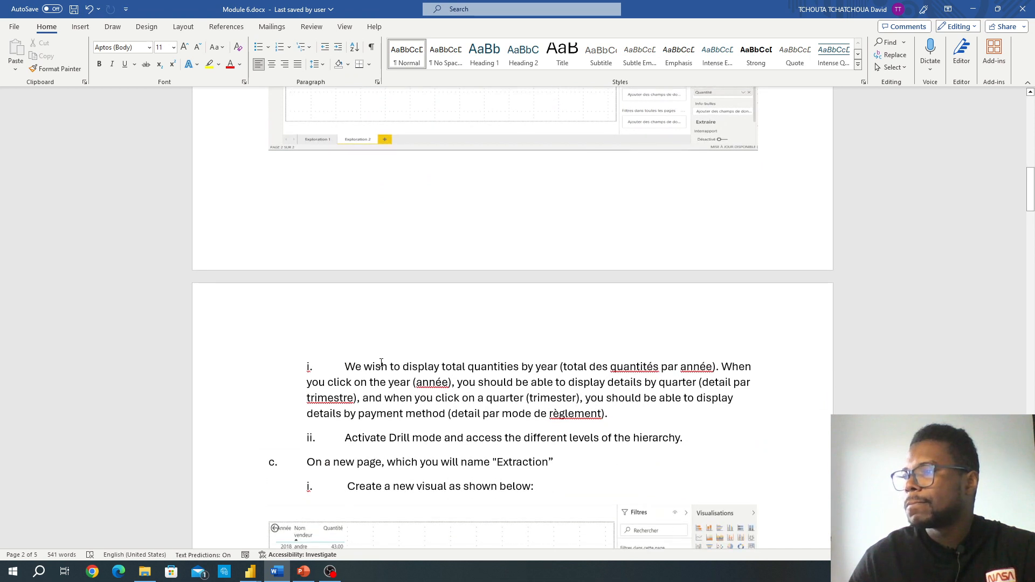
scroll(381, 363, "down", 3)
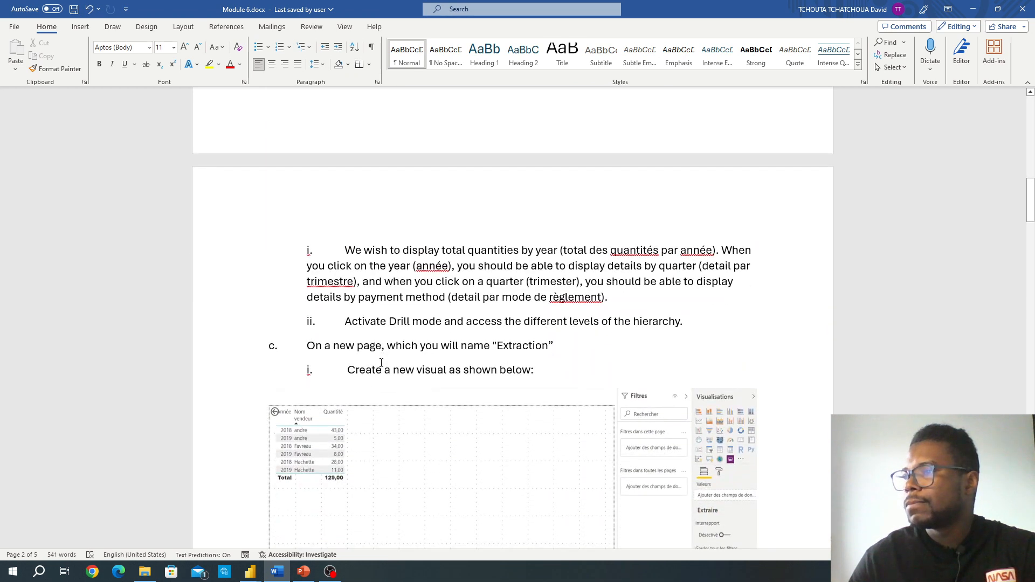
scroll(382, 362, "down", 5)
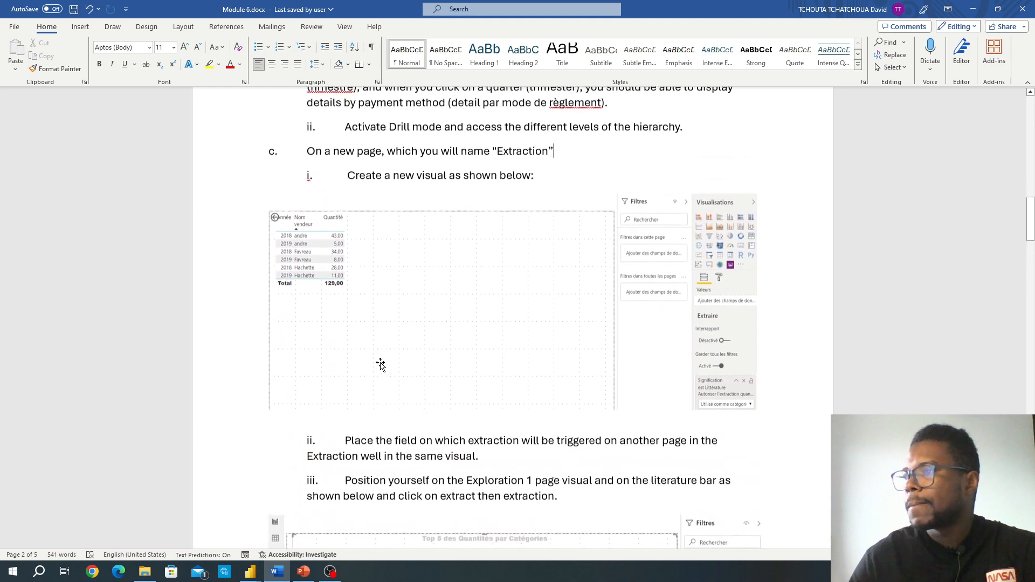
scroll(381, 365, "up", 2)
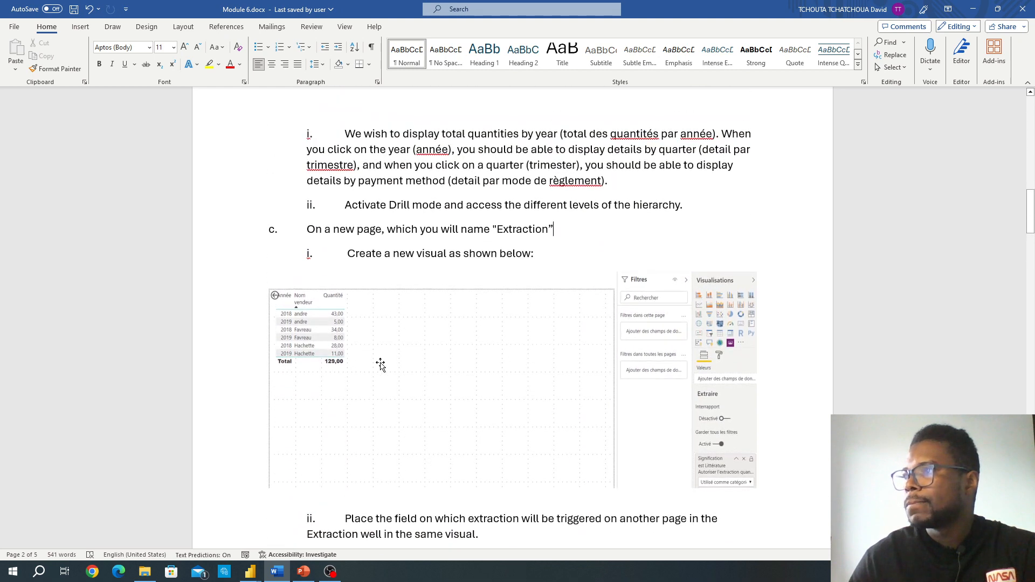
scroll(381, 365, "up", 15)
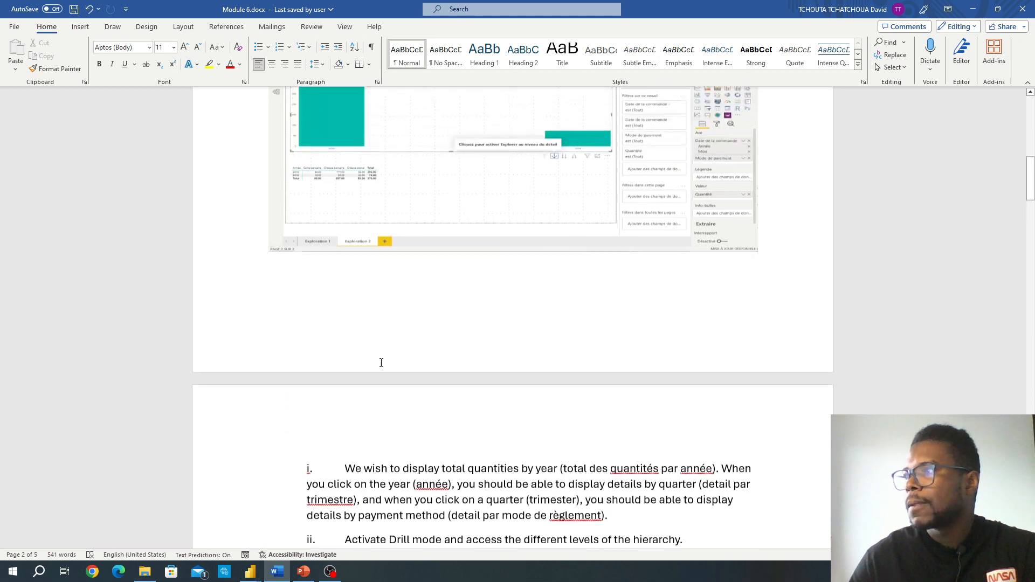
scroll(380, 364, "down", 2)
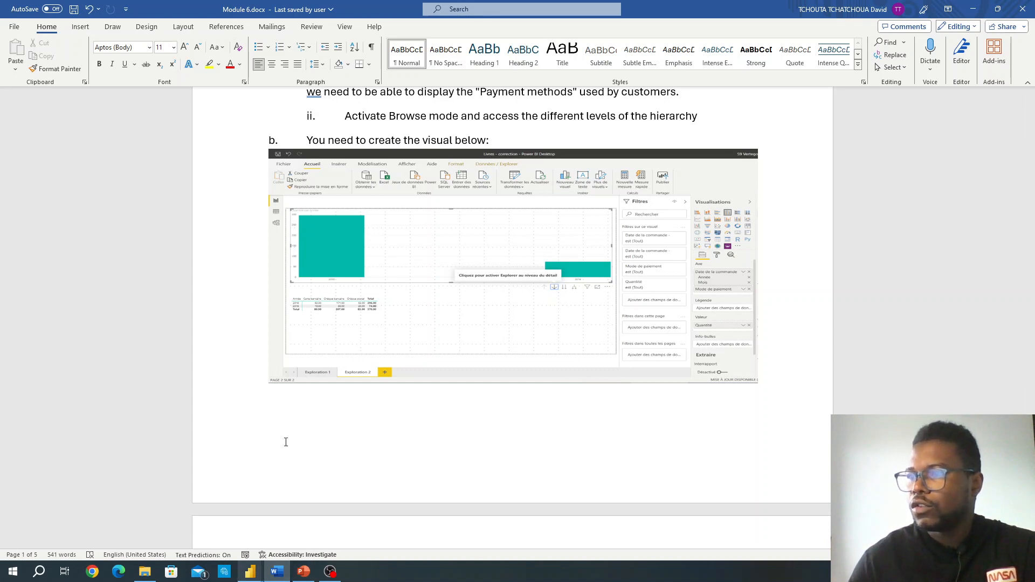
Step: Return to the Livres report in Power BI and rename Page 2 as Exploration 2
mouse_move(250, 571)
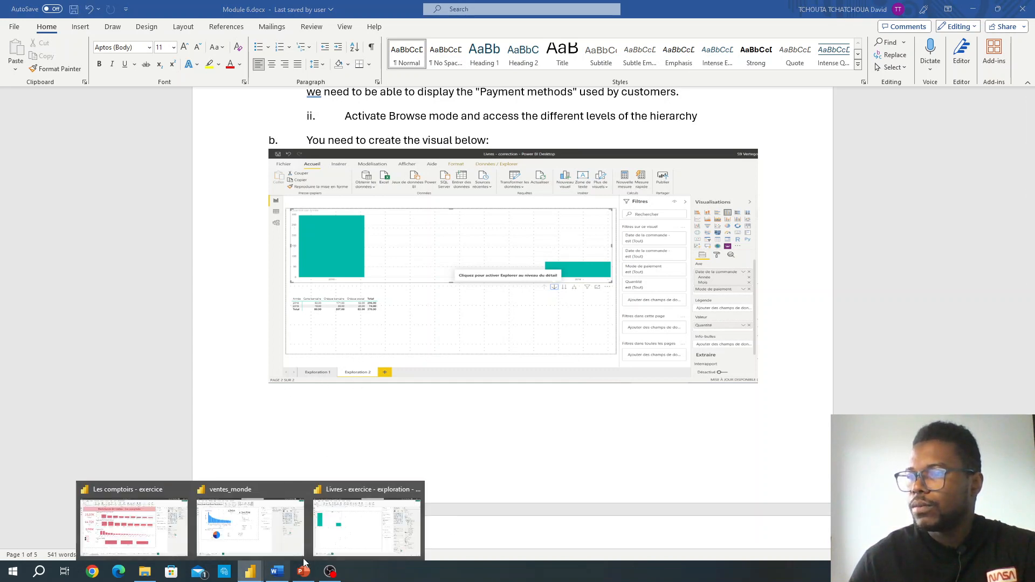
left_click(296, 494)
right_click(149, 543)
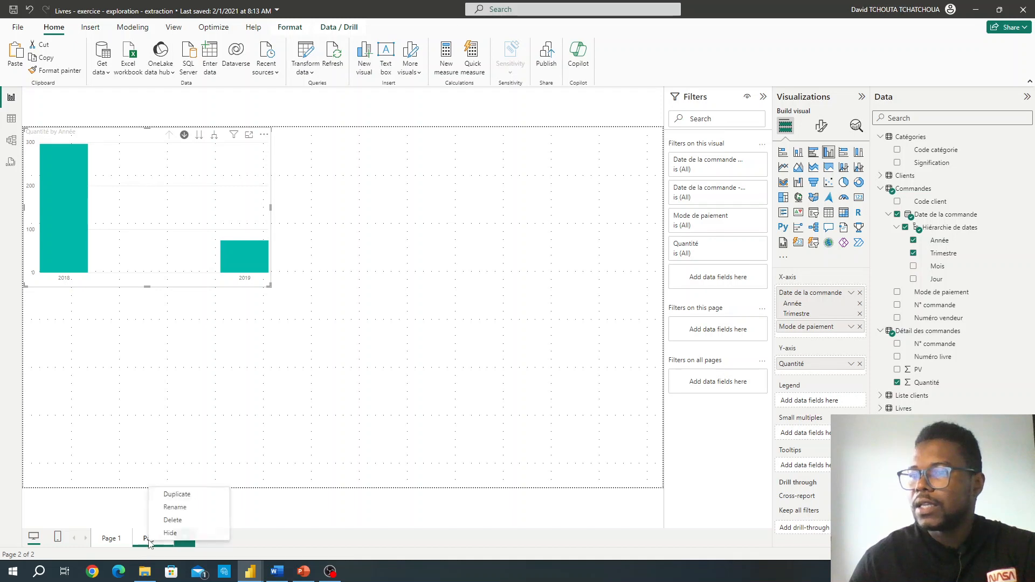
left_click(172, 509)
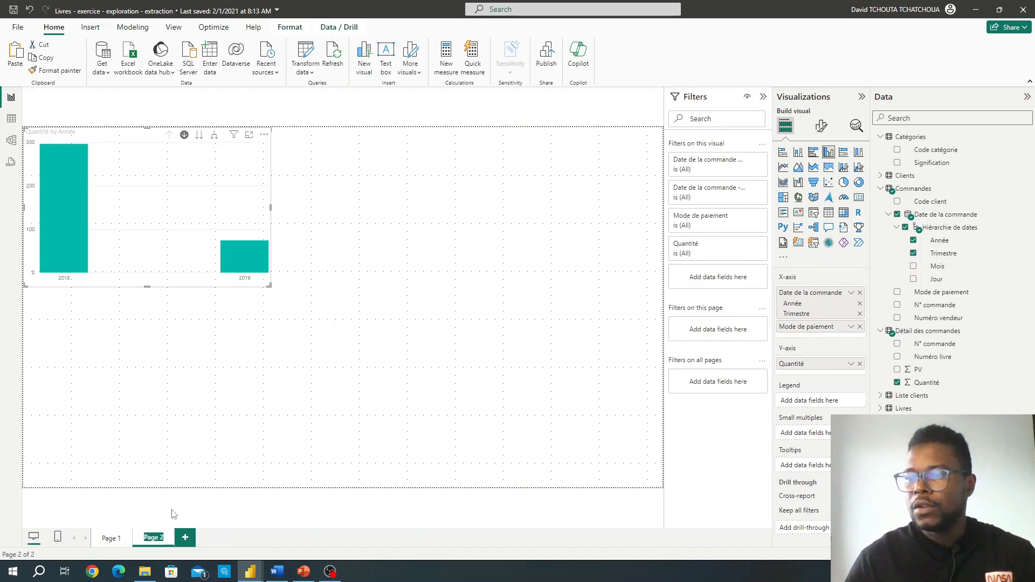
type("Explor")
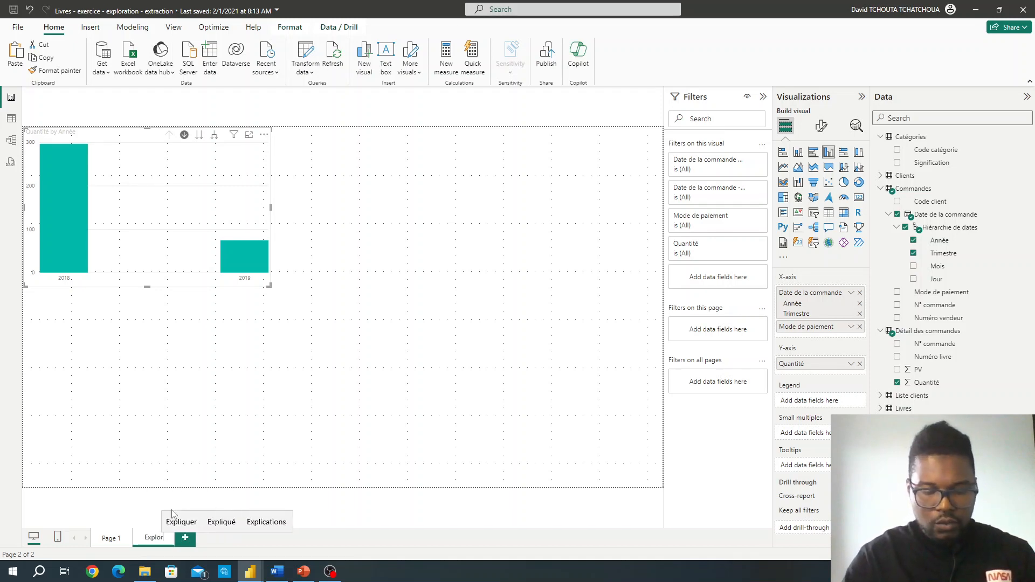
type("ation 2")
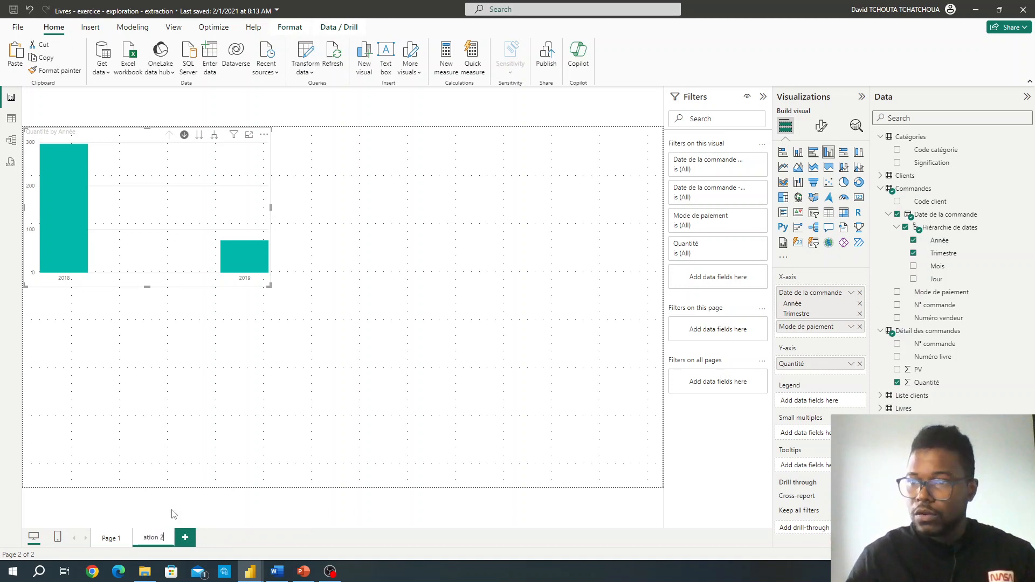
key("Return")
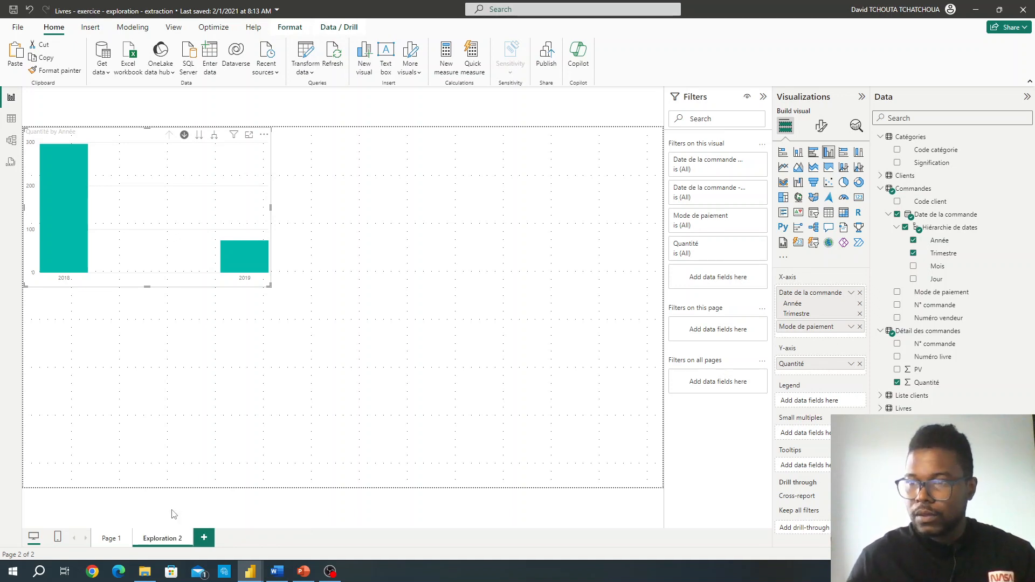
Step: Rename Page 1 as Exploration 1
right_click(110, 539)
left_click(139, 508)
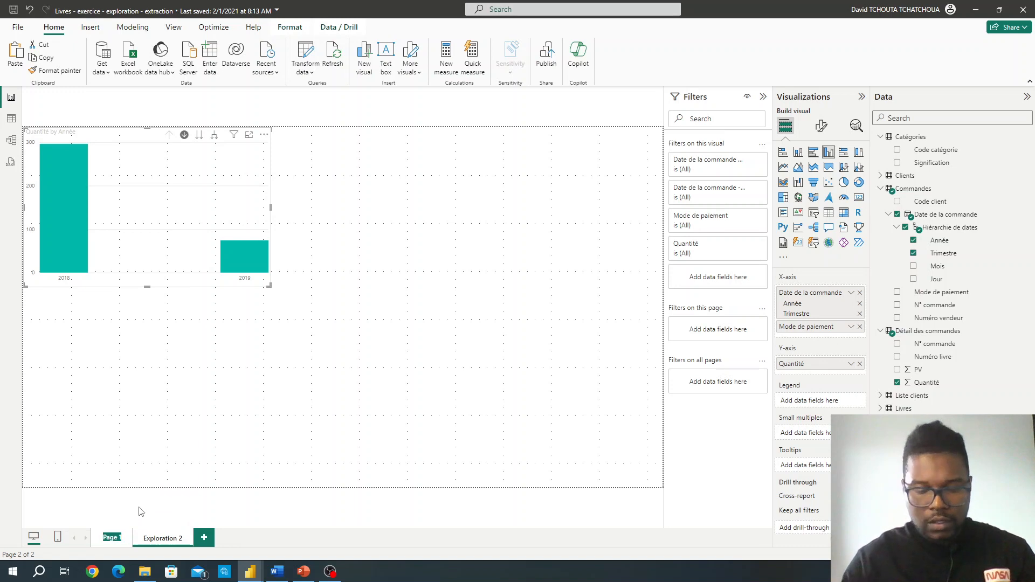
type("Explorat")
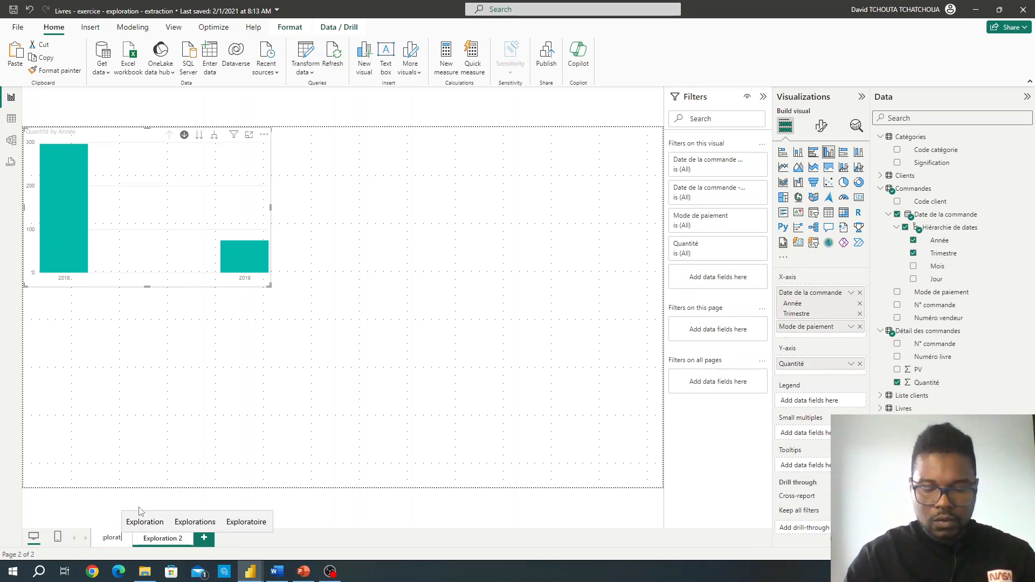
type("io")
type("n")
key("BackSpace")
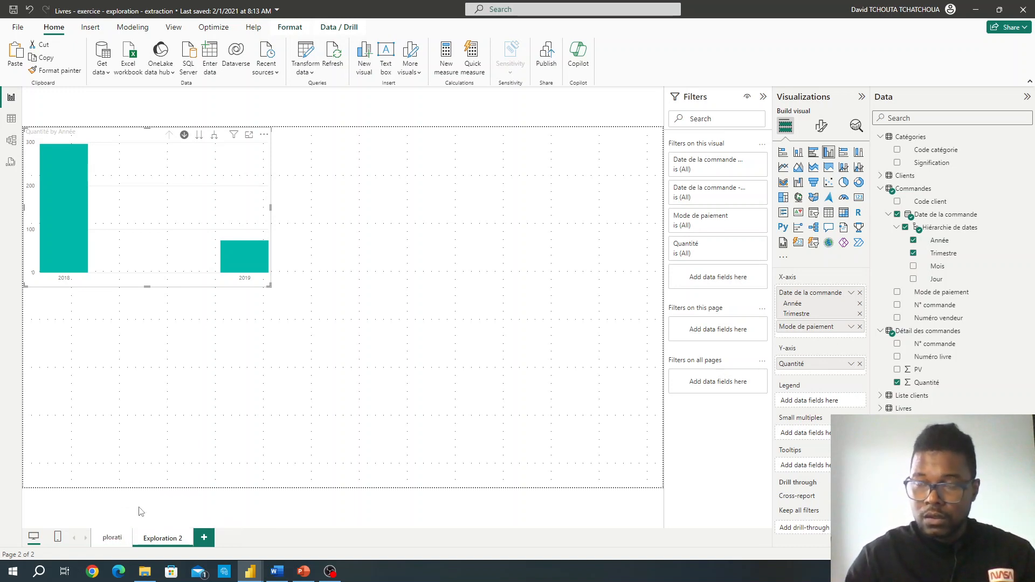
type("on 1")
key("Return")
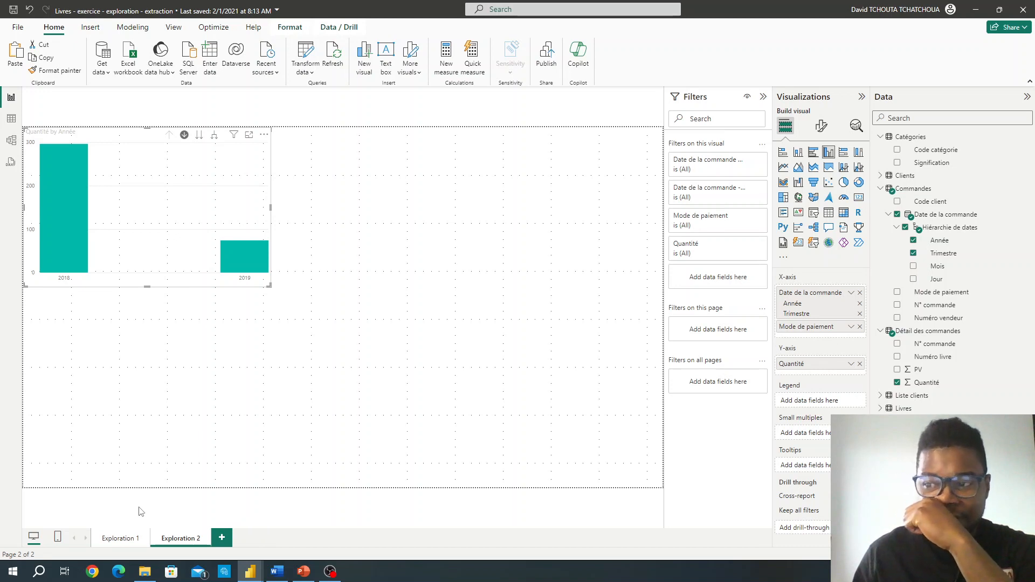
Step: Add a matrix below the column chart with Année rows, Mode de paiement columns and Quantité values, and lower its upper edge slightly
left_click(147, 387)
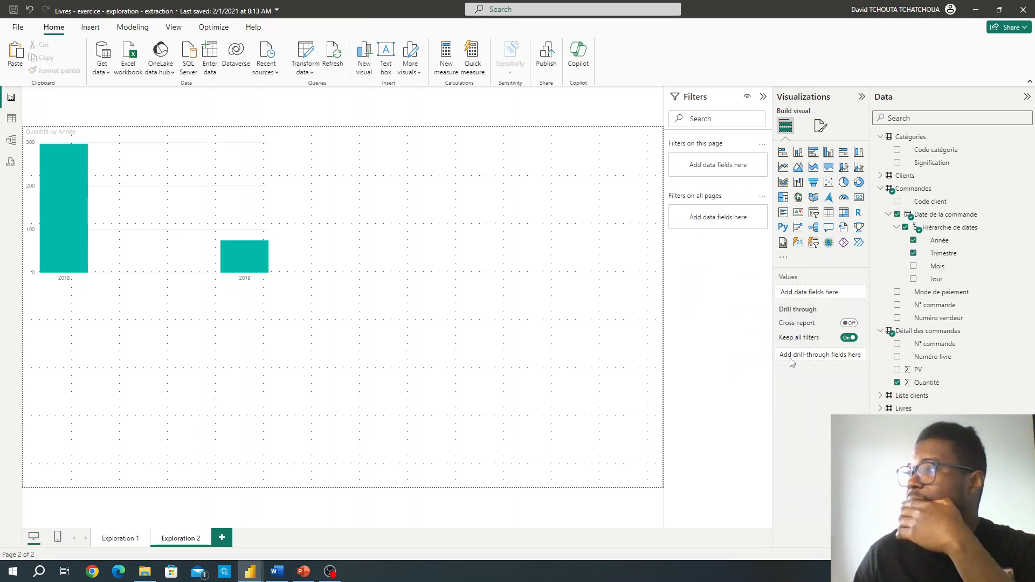
left_click(844, 214)
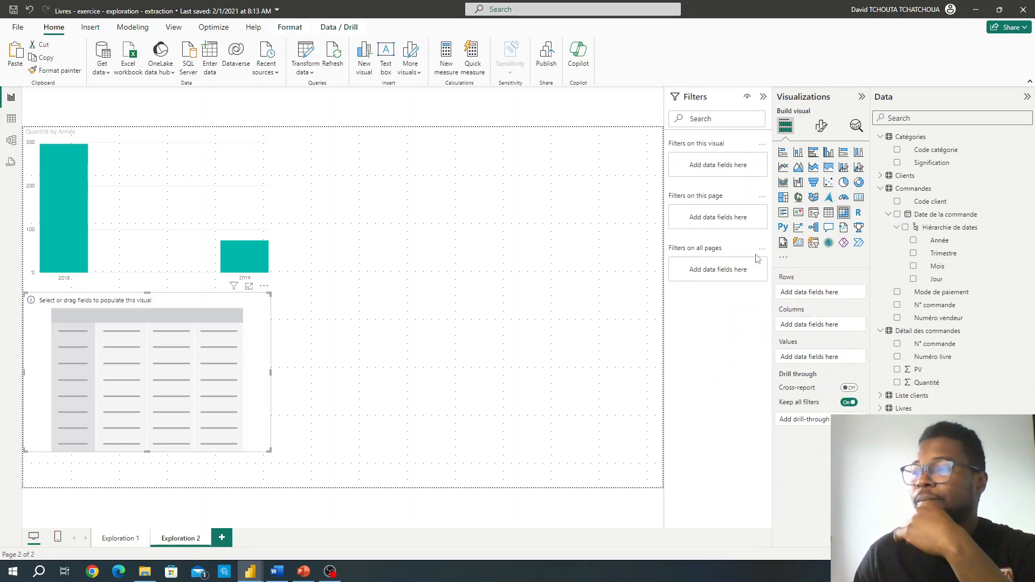
left_click(912, 241)
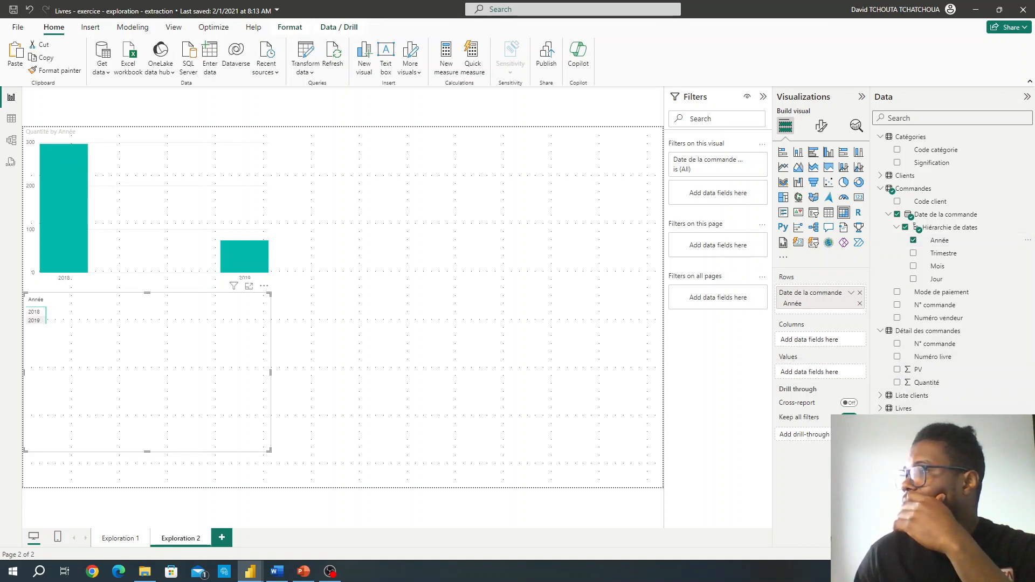
left_click_drag(941, 292, 820, 340)
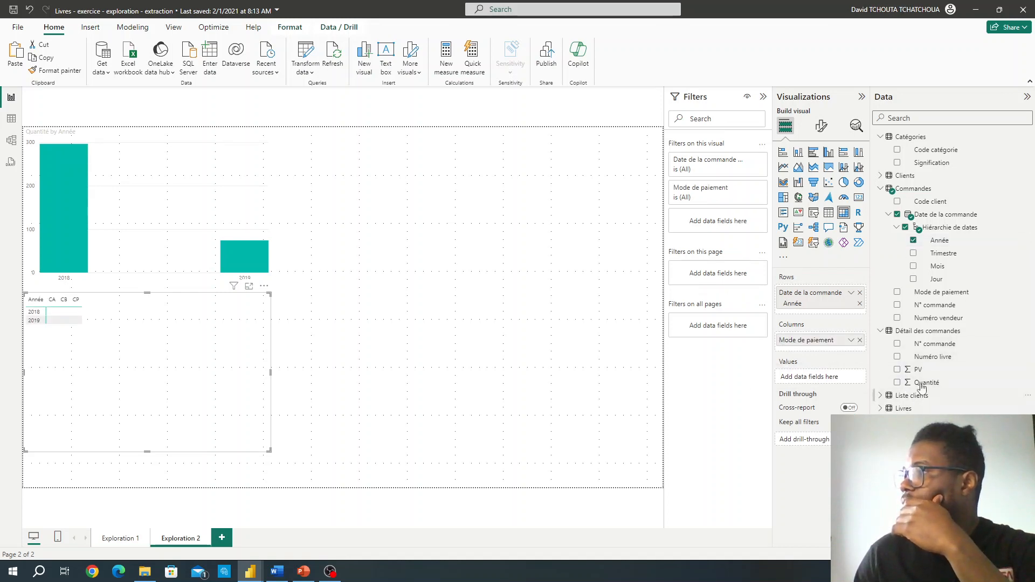
left_click(898, 383)
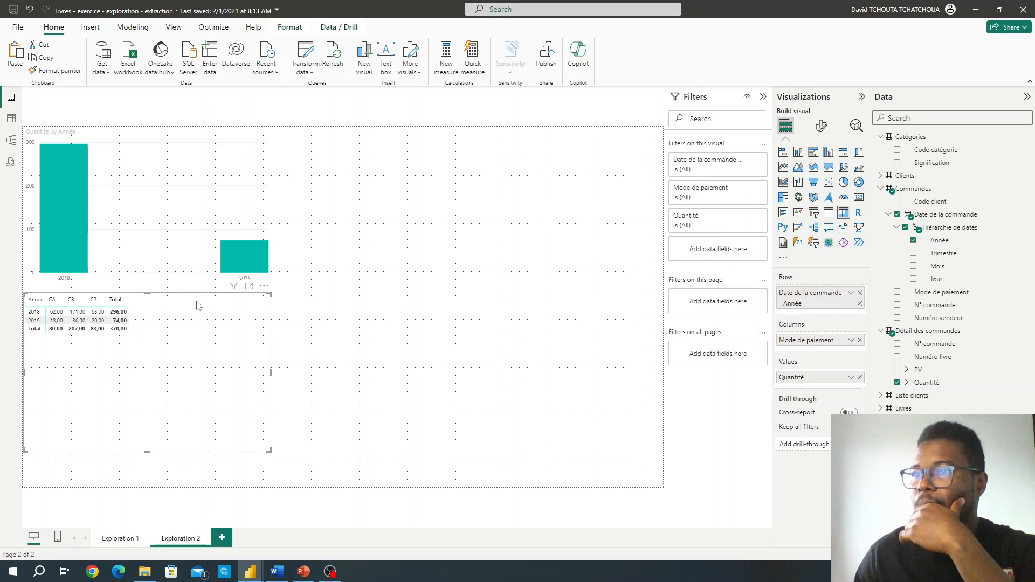
left_click_drag(148, 292, 148, 304)
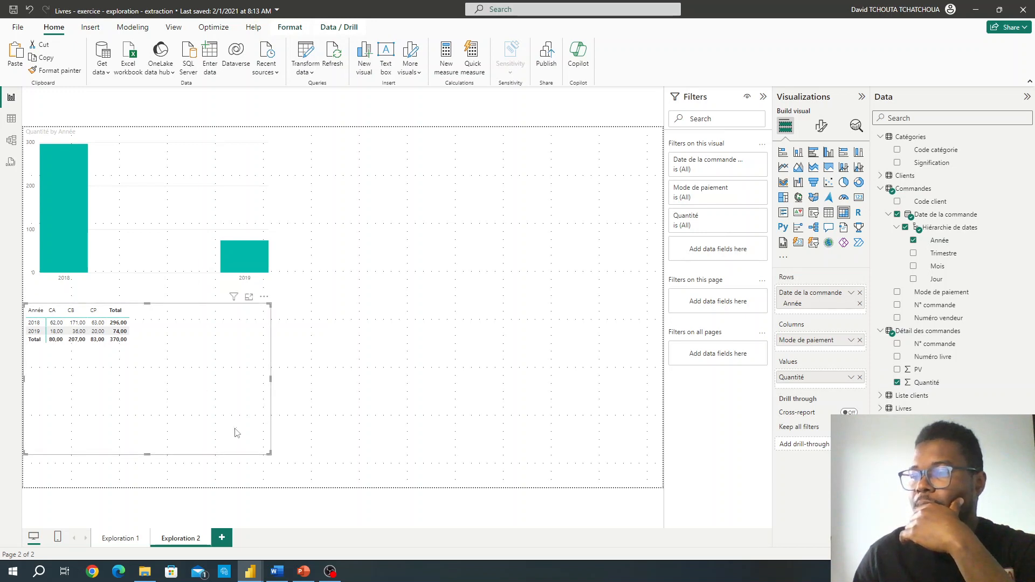
Step: Switch to Module 6.docx in Word and review the part b visual, its drill instructions and the start of part c
left_click(278, 569)
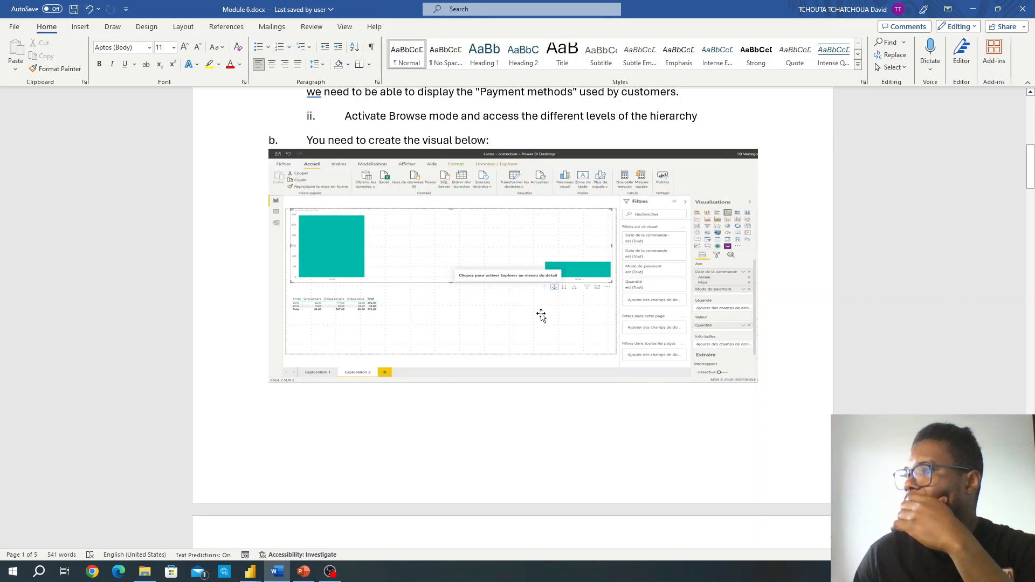
scroll(541, 316, "down", 5)
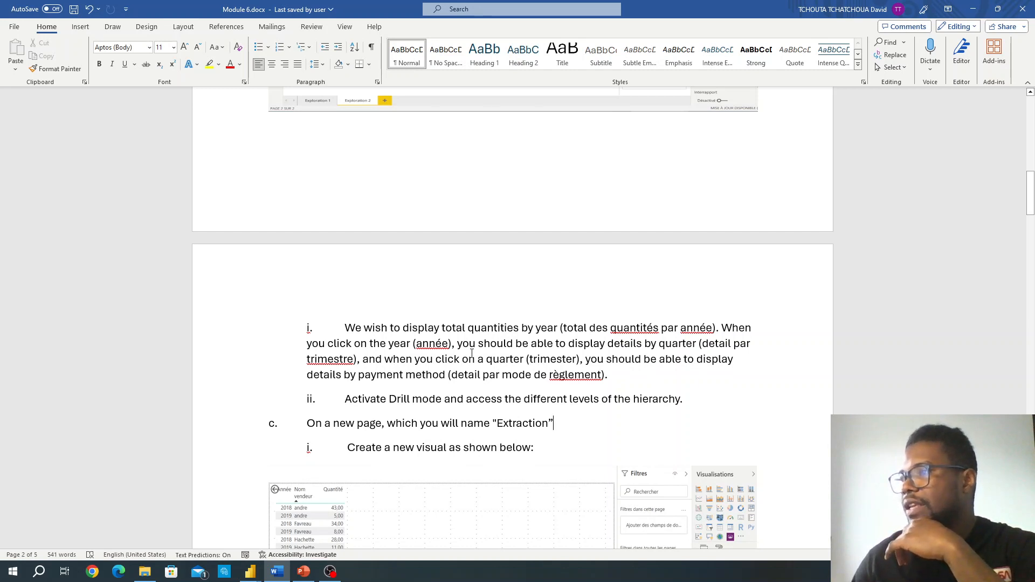
scroll(475, 351, "down", 1)
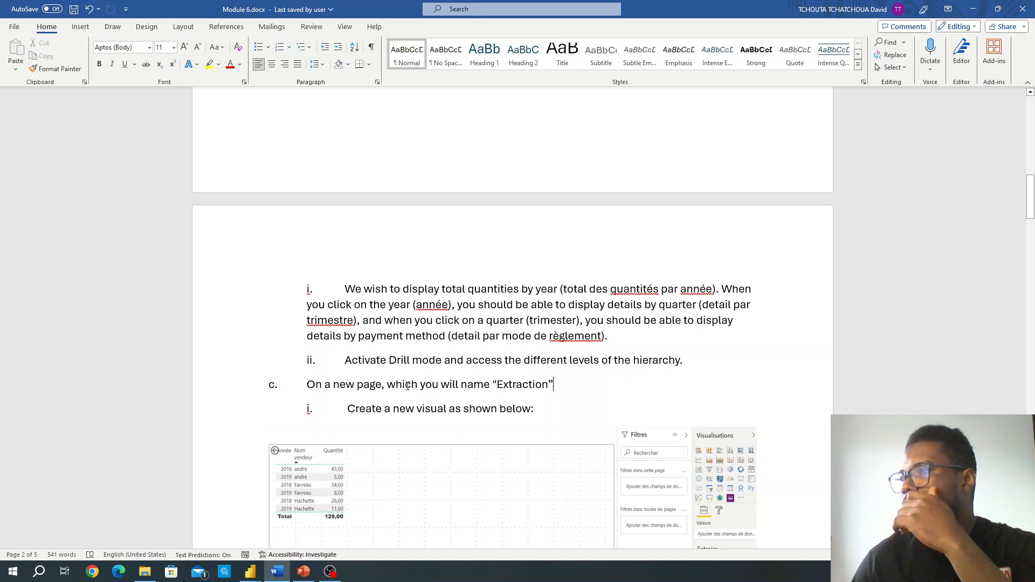
scroll(407, 383, "down", 1)
scroll(407, 386, "down", 2)
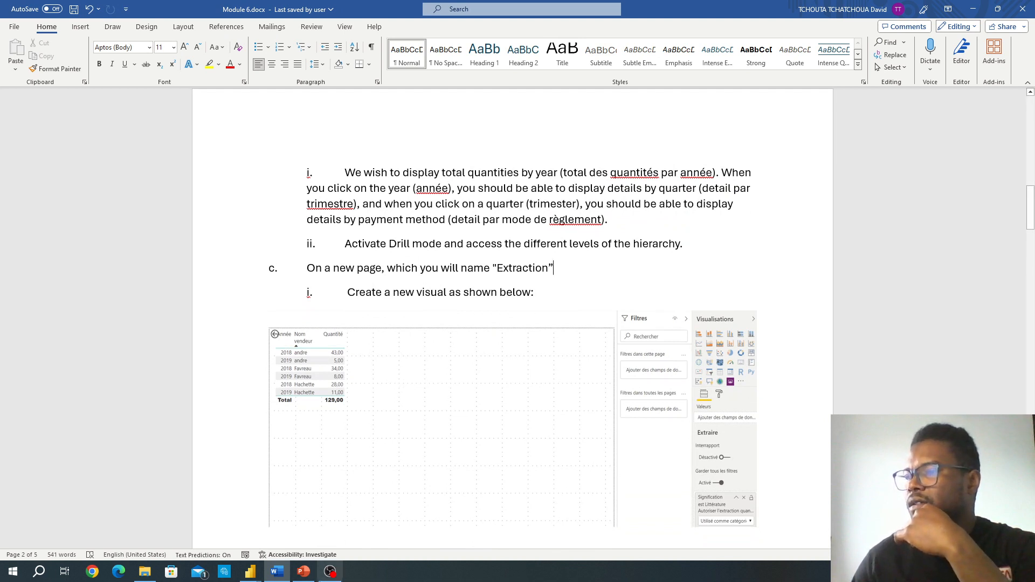
Step: Return to the Livres report and switch the column chart between its Année and Trimestre hierarchy levels
mouse_move(250, 572)
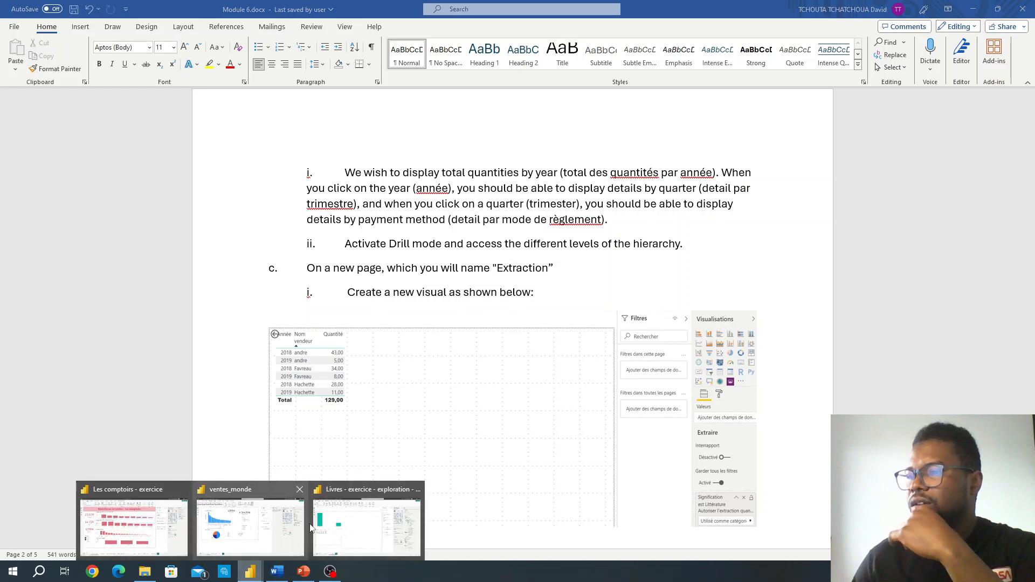
left_click(331, 521)
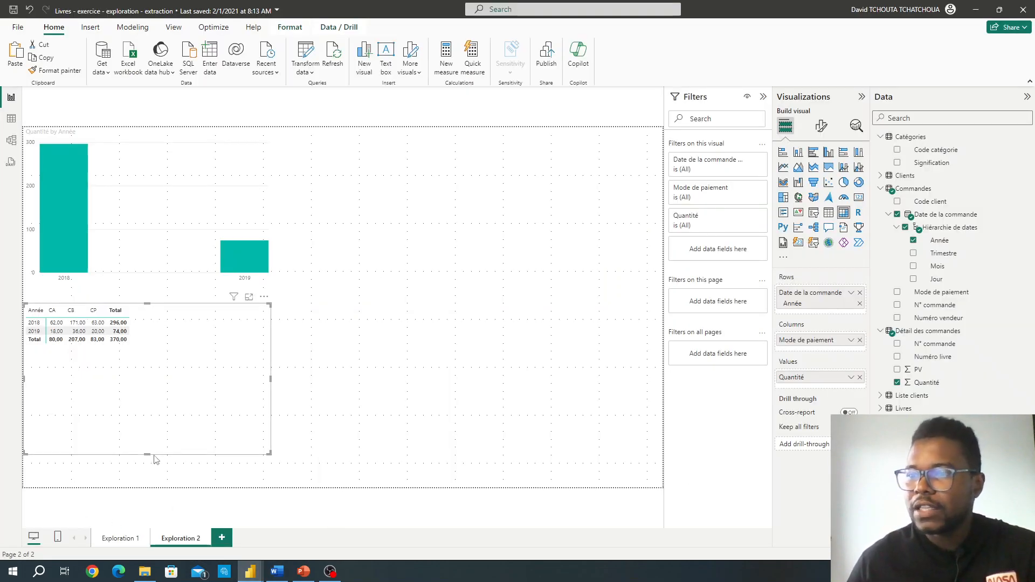
mouse_move(161, 134)
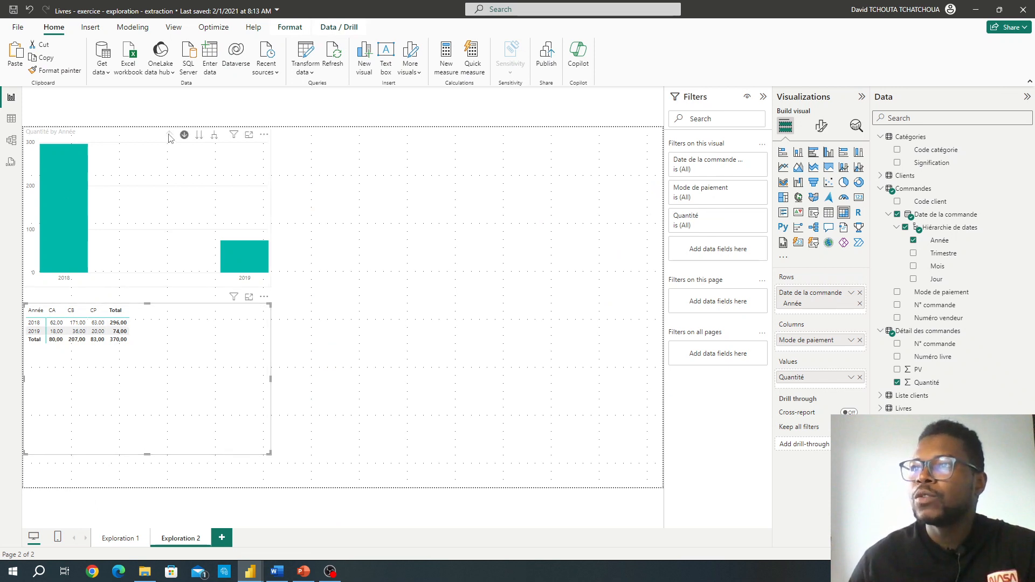
left_click(199, 138)
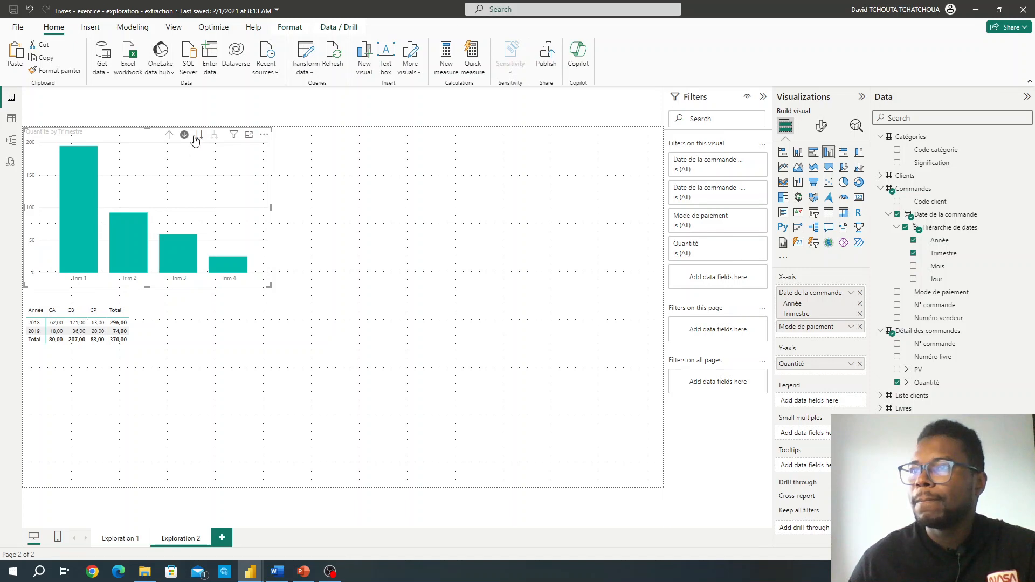
left_click(169, 135)
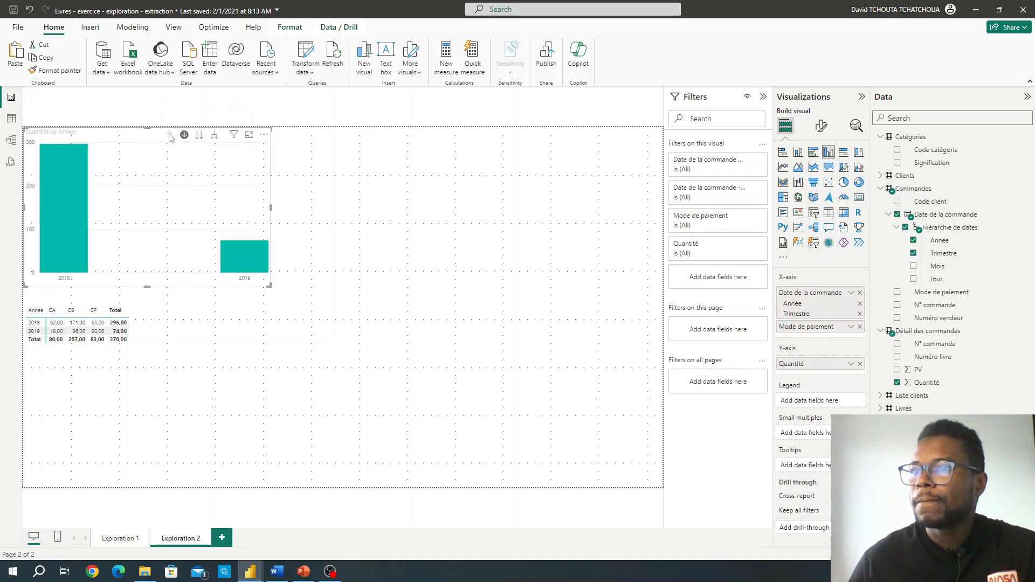
left_click(199, 135)
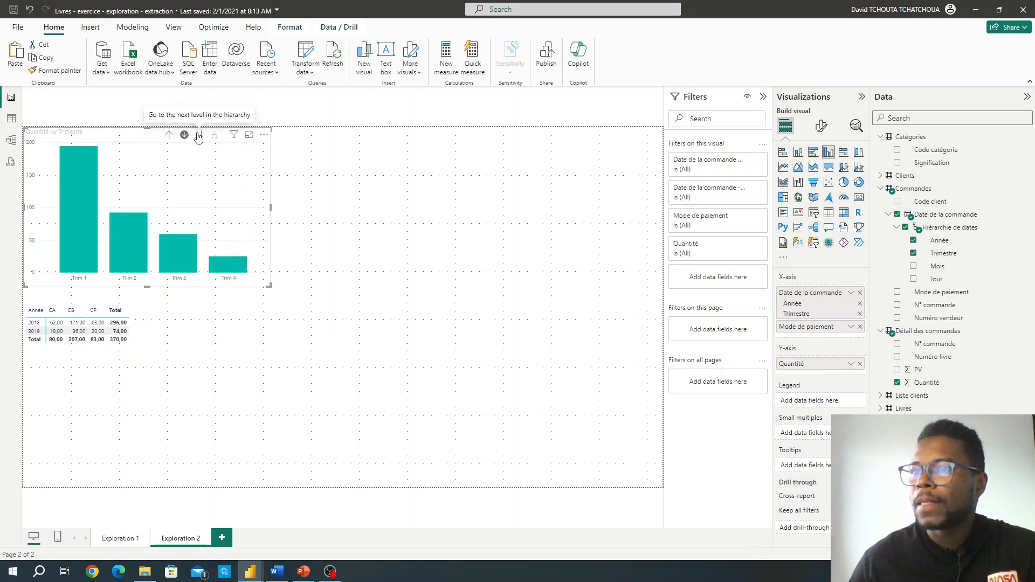
Step: Switch back to Module 6.docx and recheck the part b target visual and its year, quarter and payment method drill requirements
left_click(281, 570)
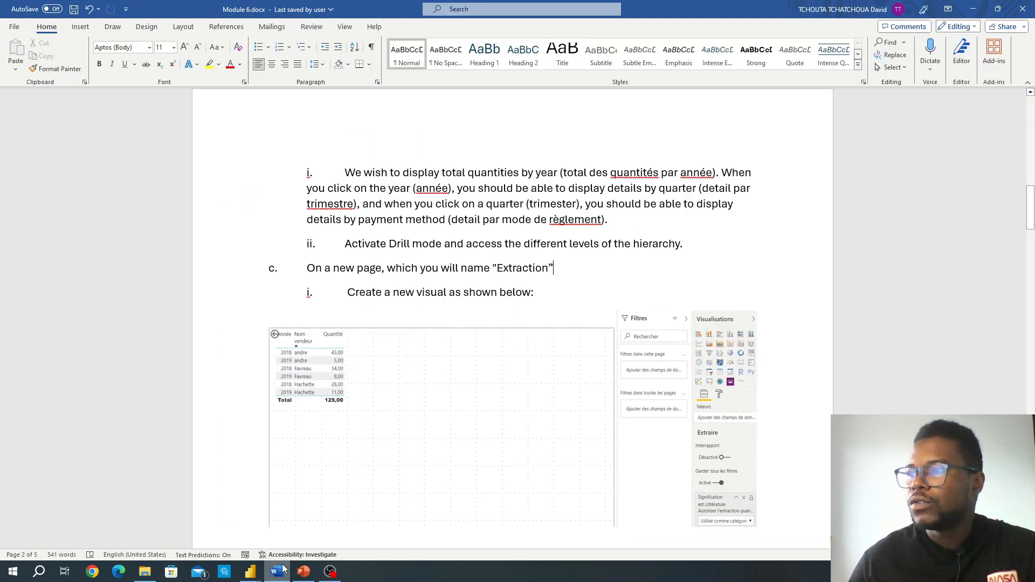
scroll(358, 405, "up", 10)
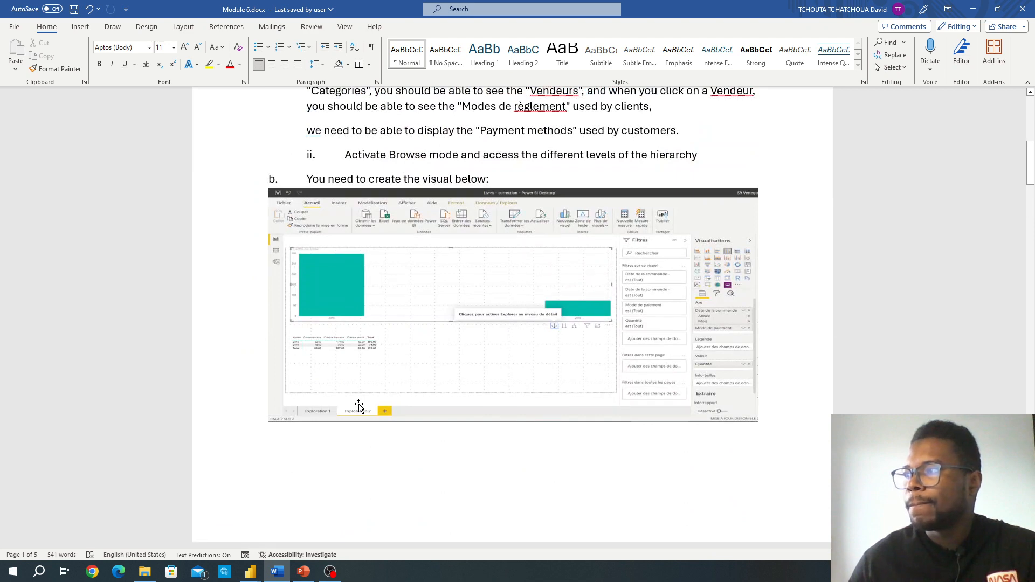
scroll(358, 393, "down", 7)
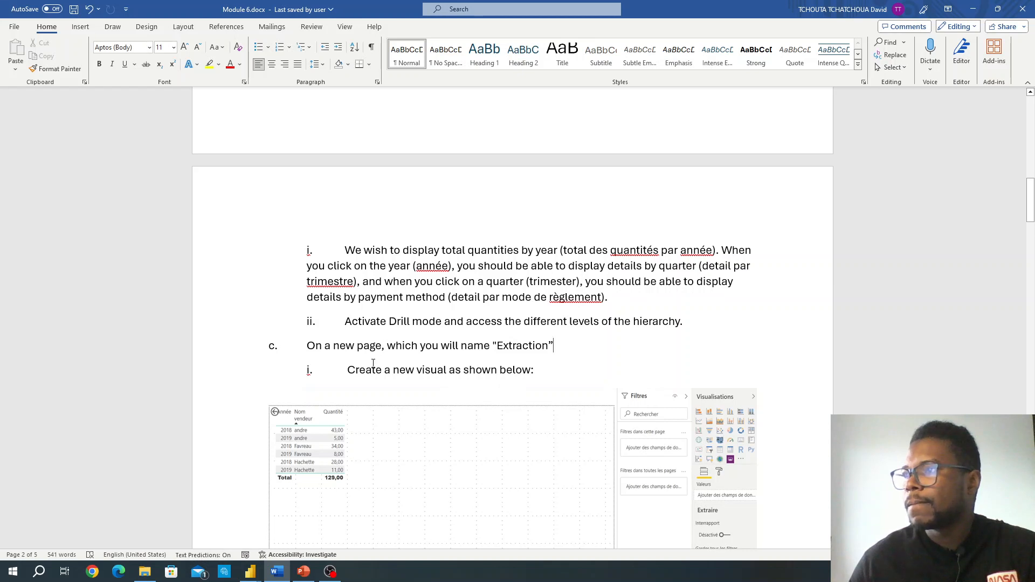
scroll(400, 358, "up", 5)
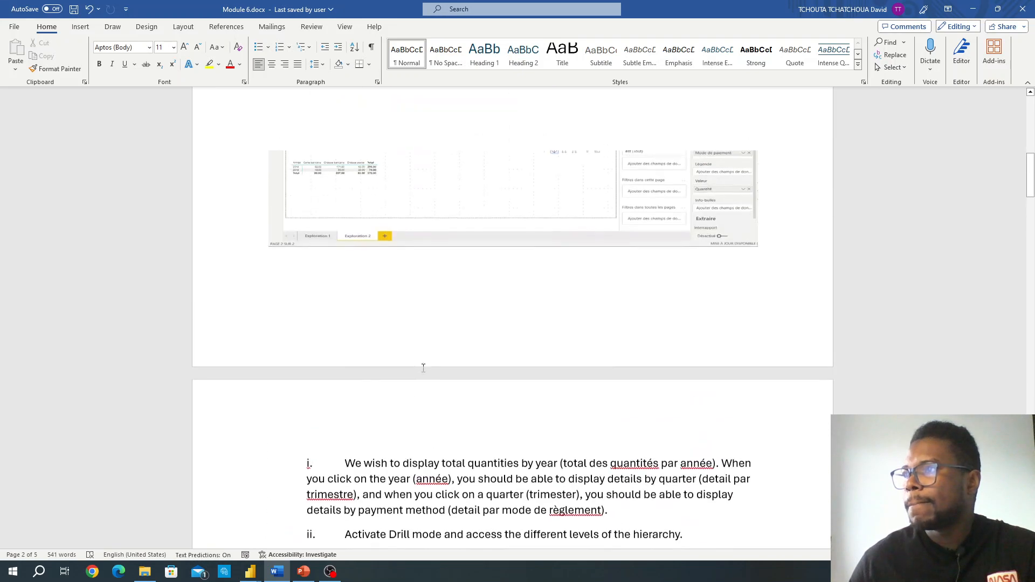
scroll(423, 368, "down", 5)
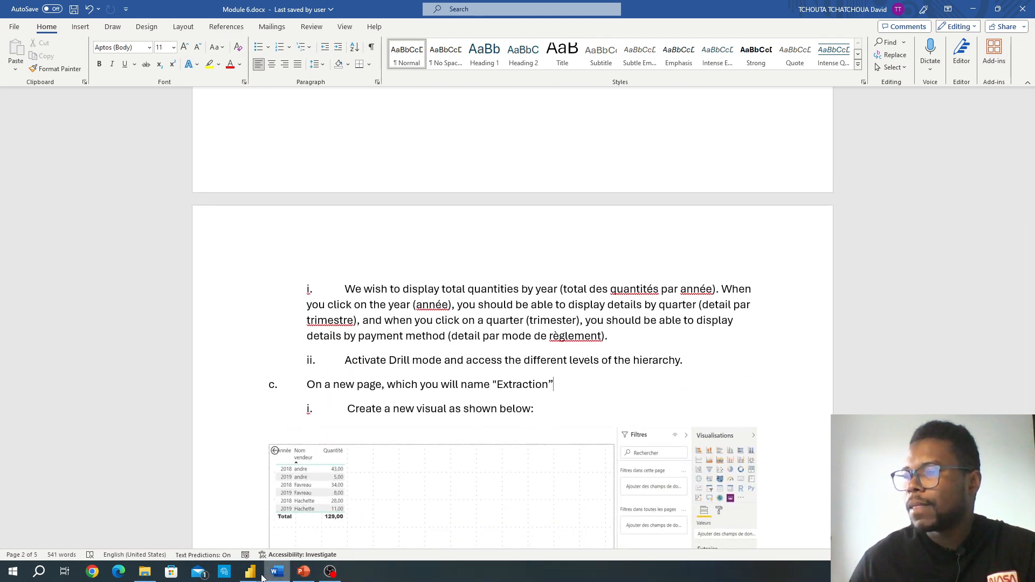
Step: Return to the Livres report and drill the column chart down through 2018 and Trim 3 to the payment methods
mouse_move(251, 571)
left_click(351, 522)
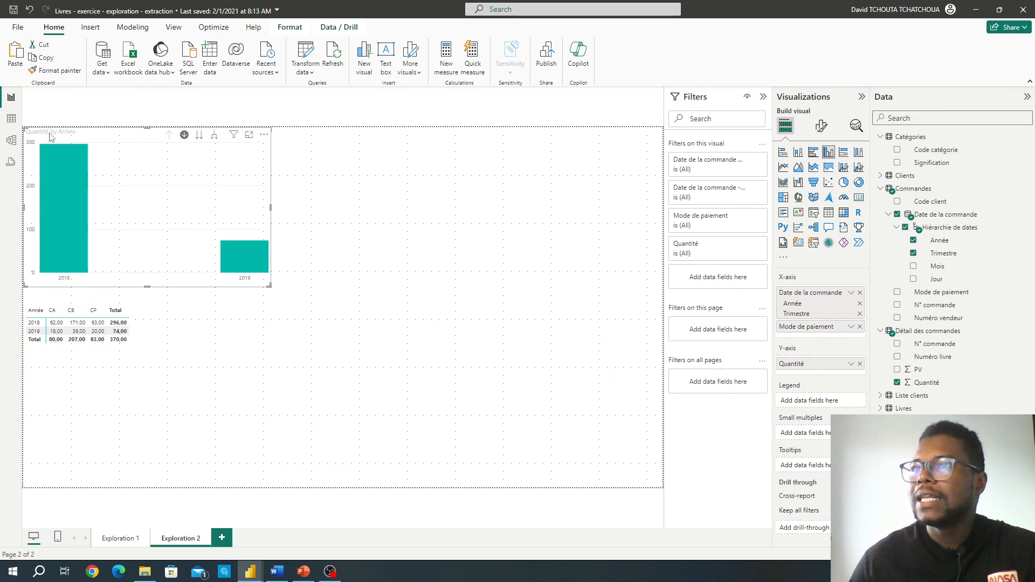
left_click(77, 213)
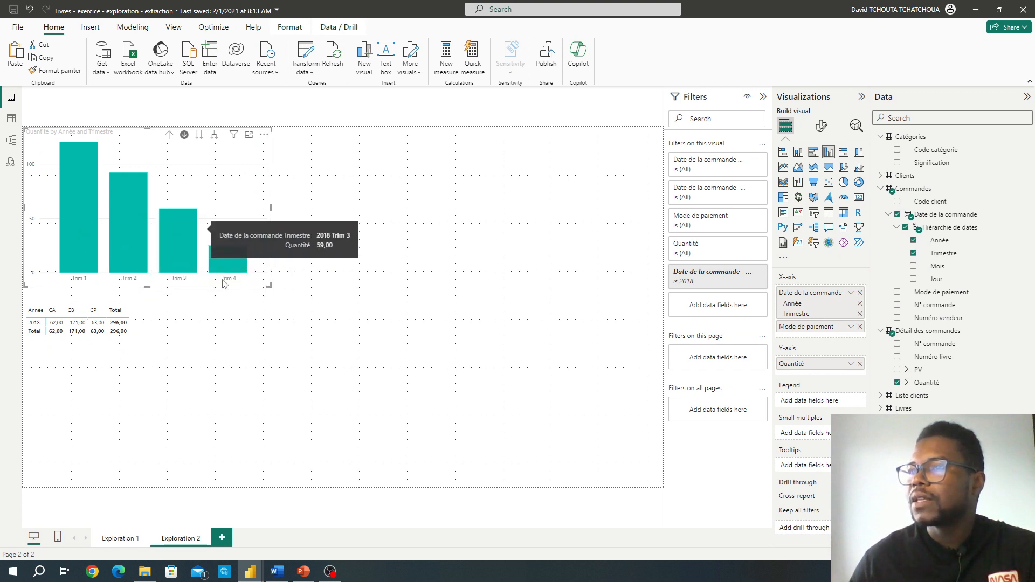
left_click(186, 244)
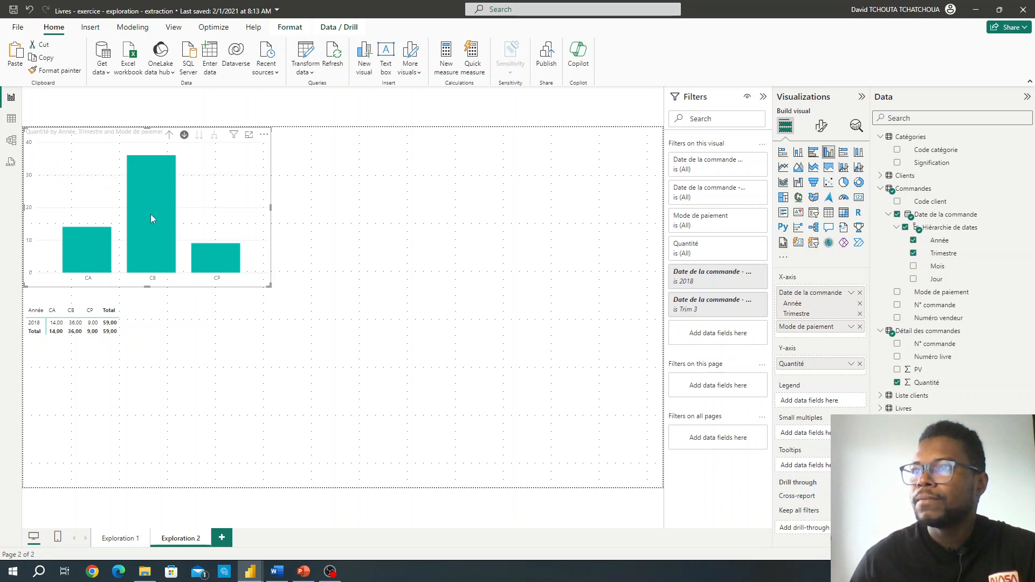
Step: Drill the column chart back up to the years, and drill down through 2019 and Trim 1 to the payment methods
left_click(169, 136)
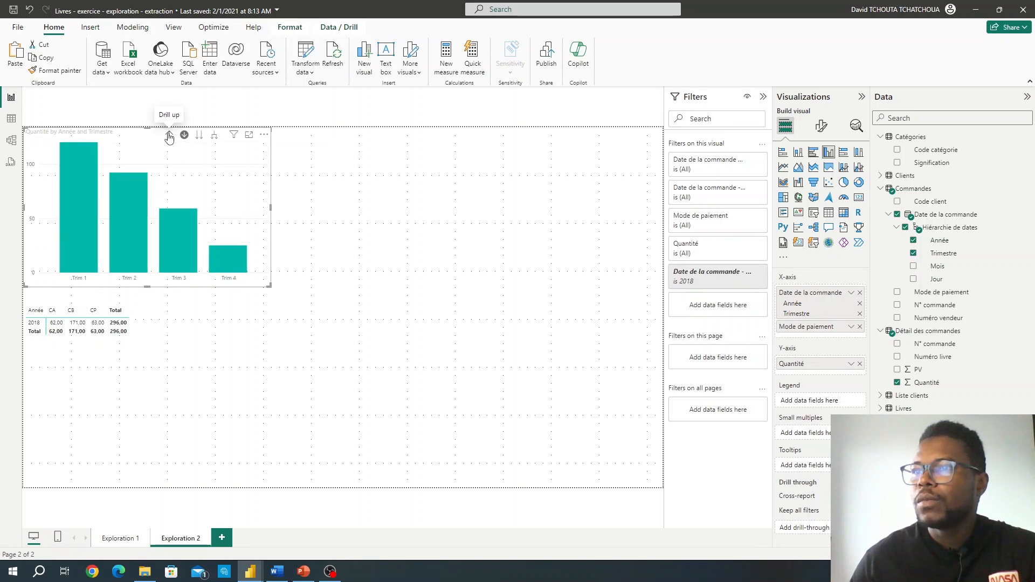
left_click(169, 136)
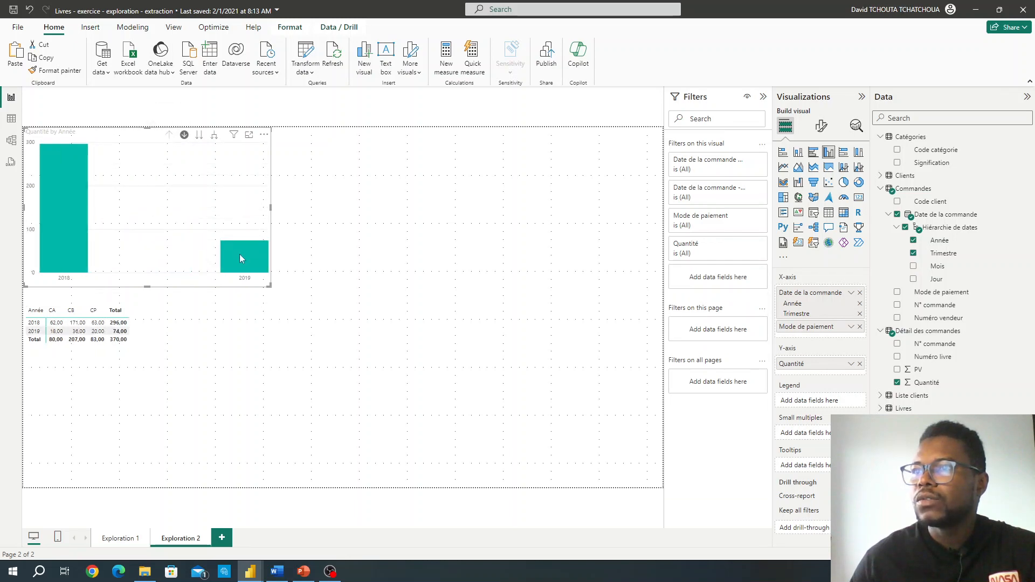
left_click(240, 255)
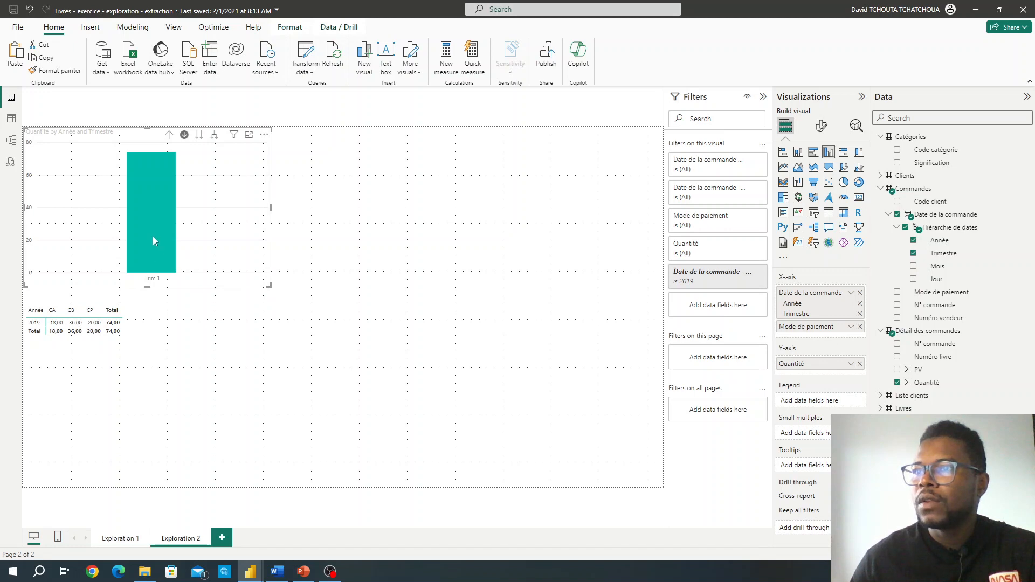
left_click(161, 259)
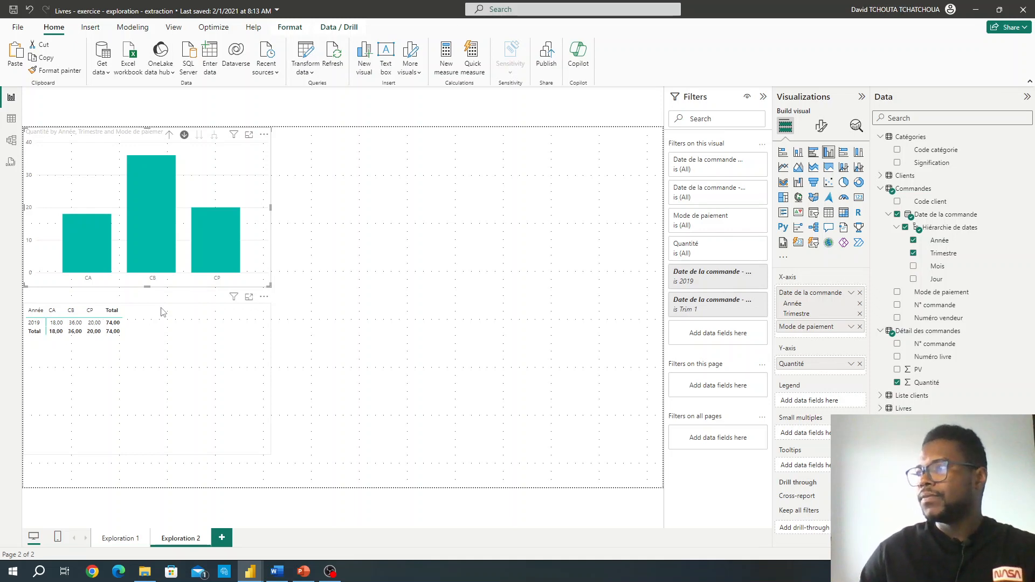
Step: Add a new report page after Exploration 2 and name it extraction
left_click(217, 536)
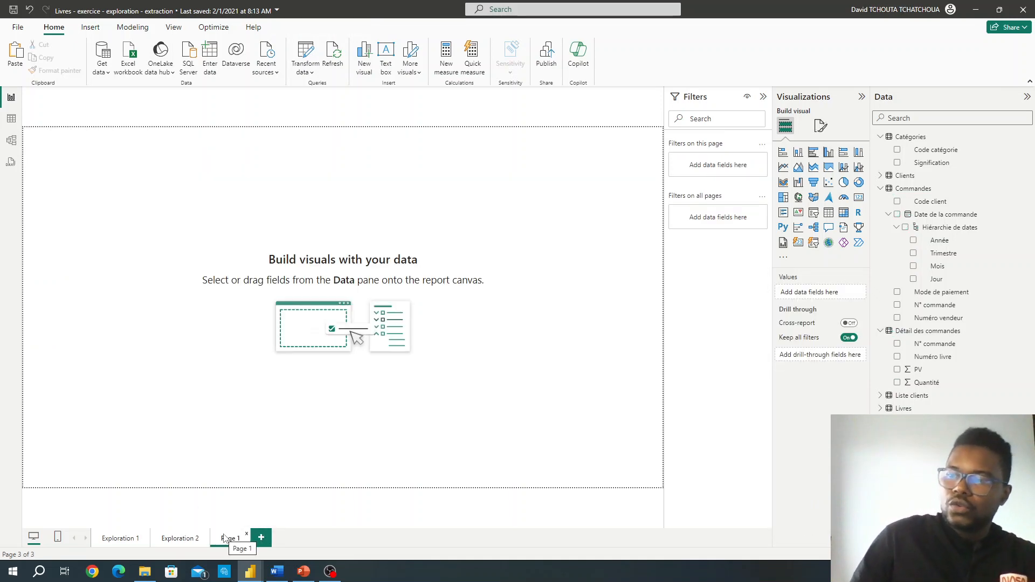
right_click(227, 538)
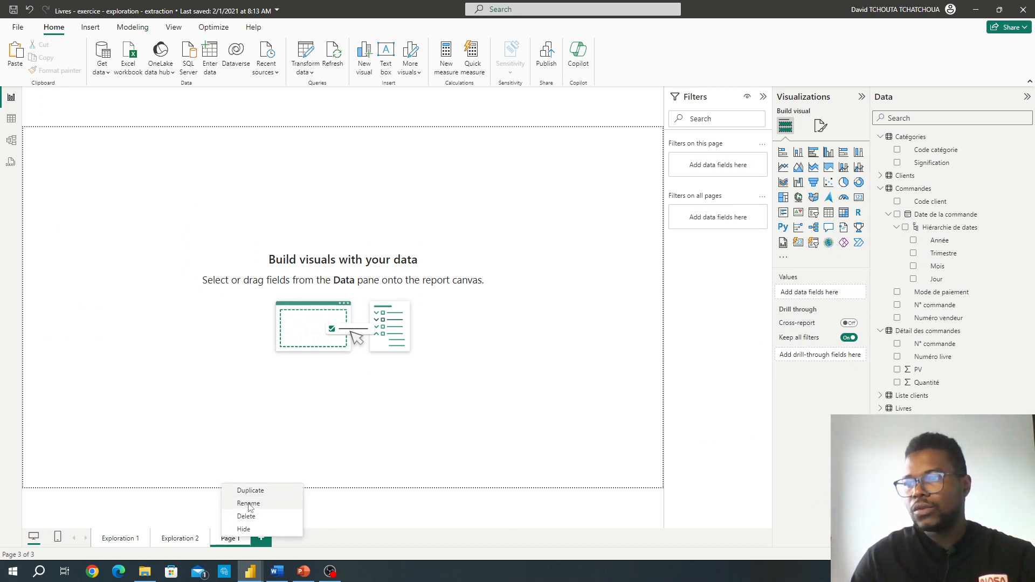
left_click(248, 504)
type("extr")
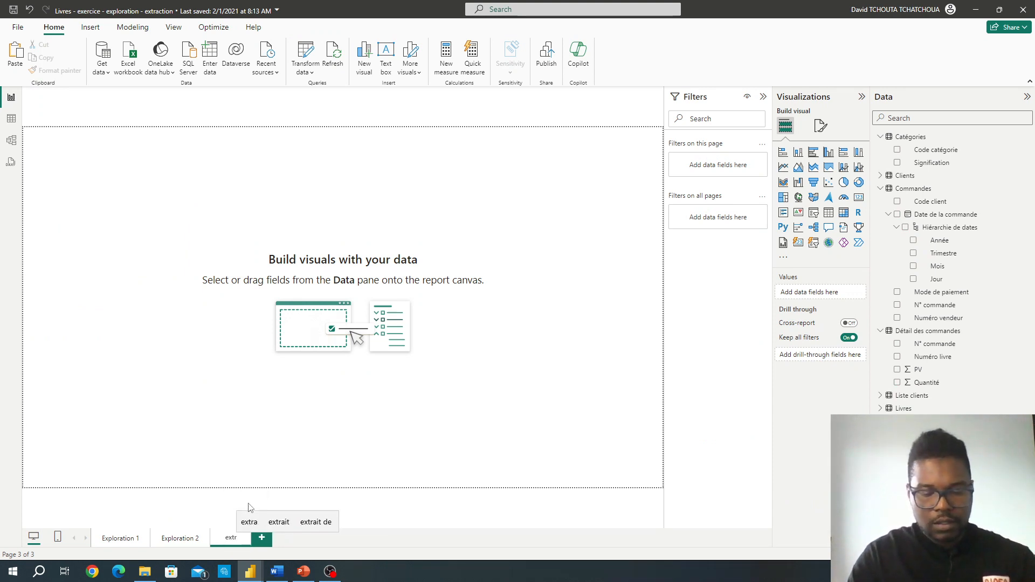
type("action")
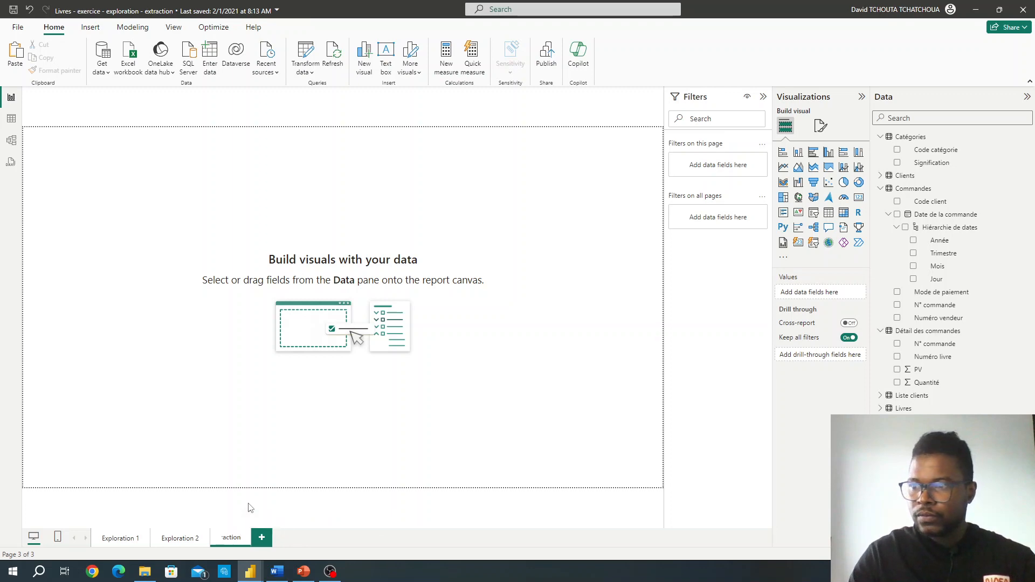
key("Return")
Step: Switch to Module 6.docx in Word and examine the part c drill-through instructions and their example screenshot
left_click(277, 571)
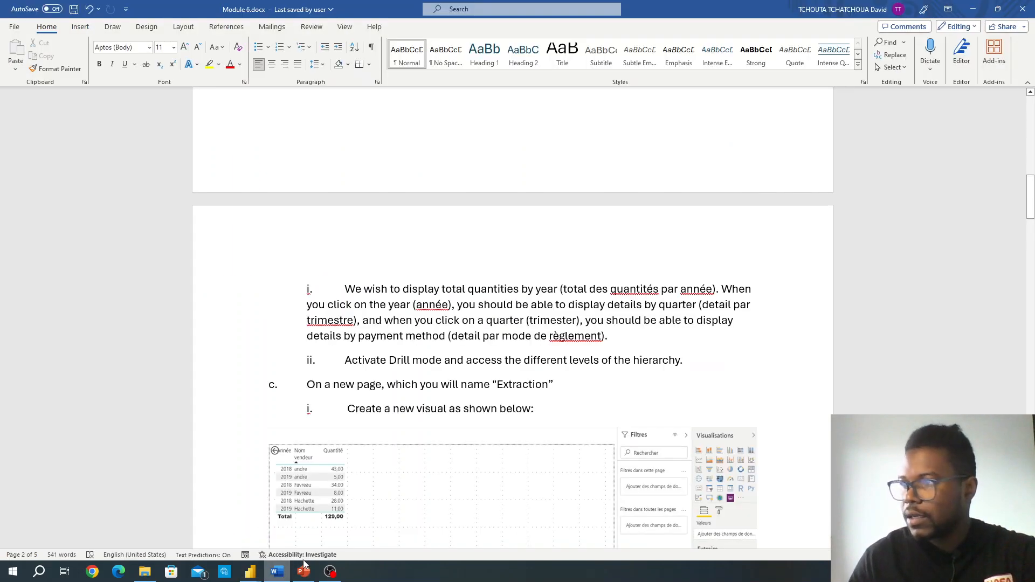
scroll(485, 429, "down", 15)
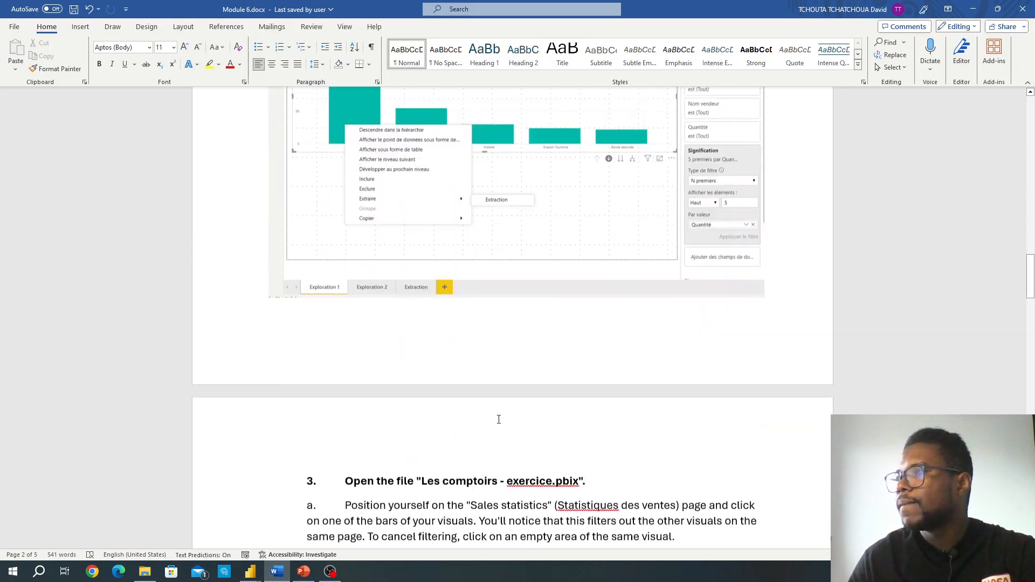
scroll(499, 419, "down", 5)
scroll(499, 418, "up", 7)
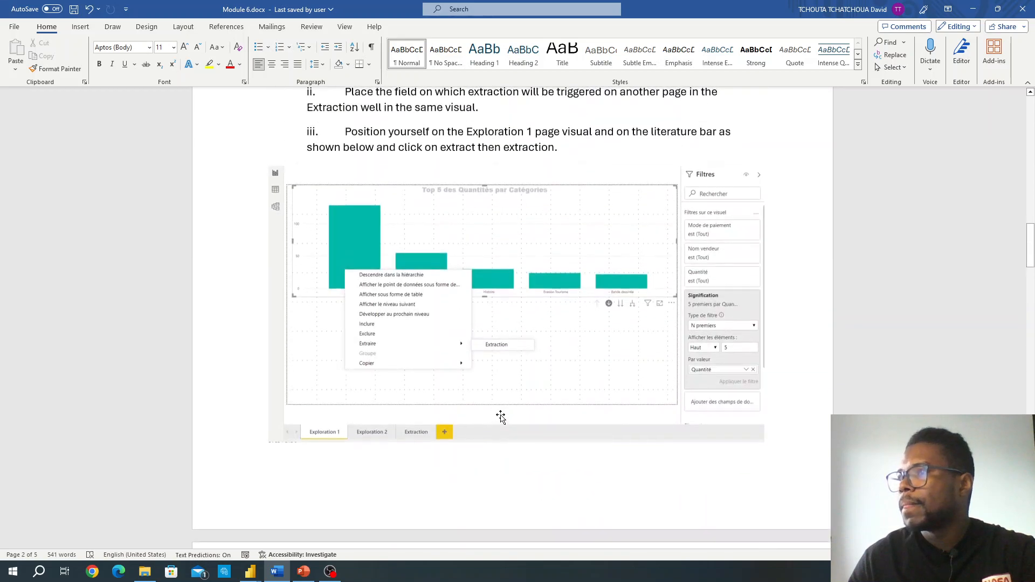
Step: Review the part c requirements for the Extraction page: the example table, the extraction field and the Exploration 1 extract instruction
scroll(500, 417, "up", 8)
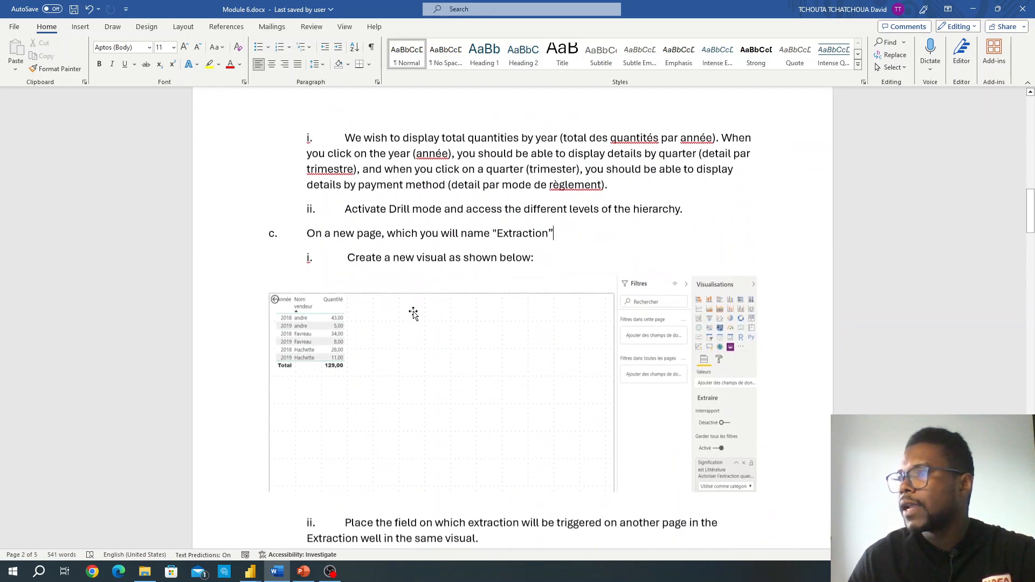
scroll(413, 314, "down", 1)
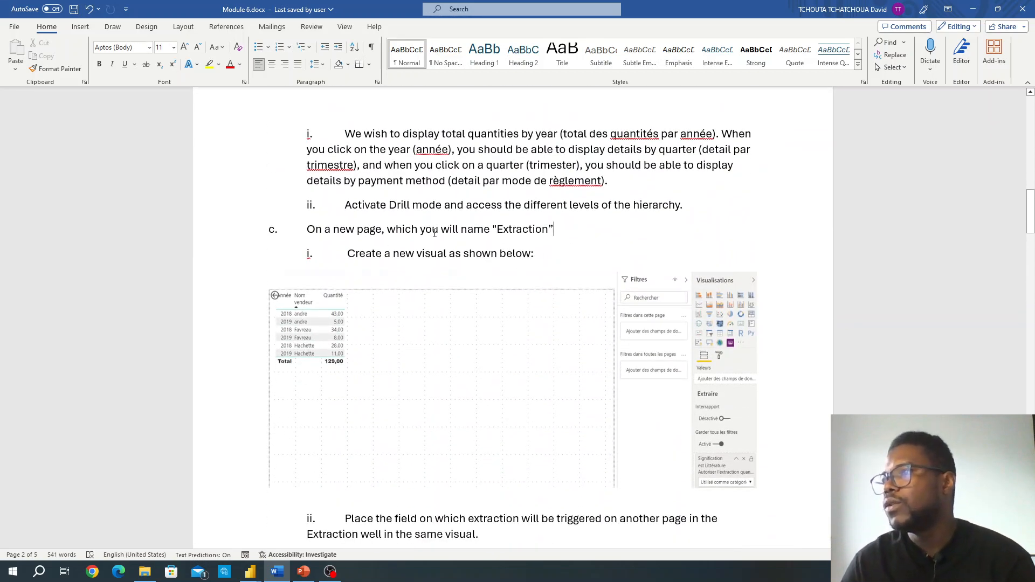
scroll(516, 227, "down", 3)
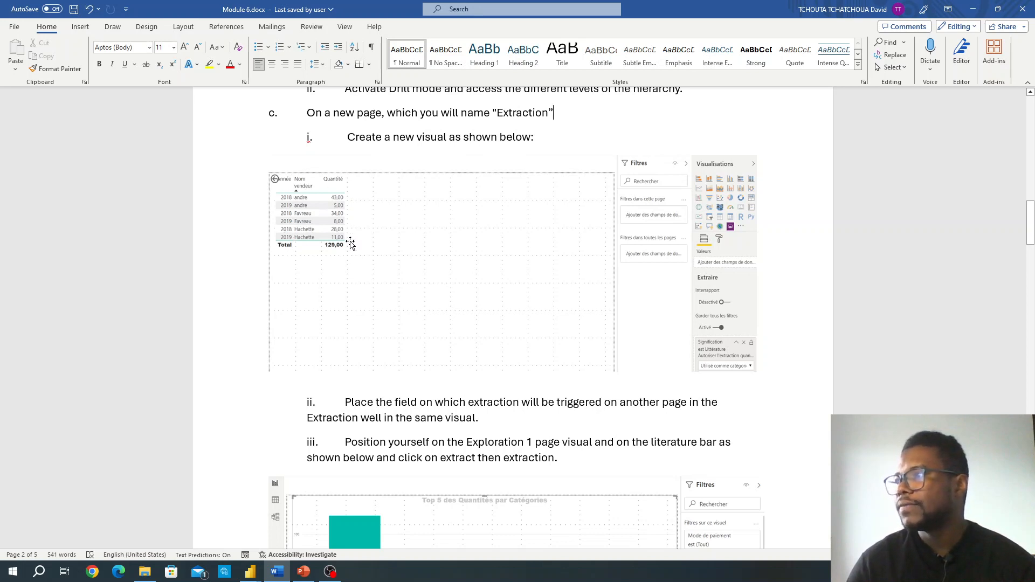
scroll(351, 244, "down", 1)
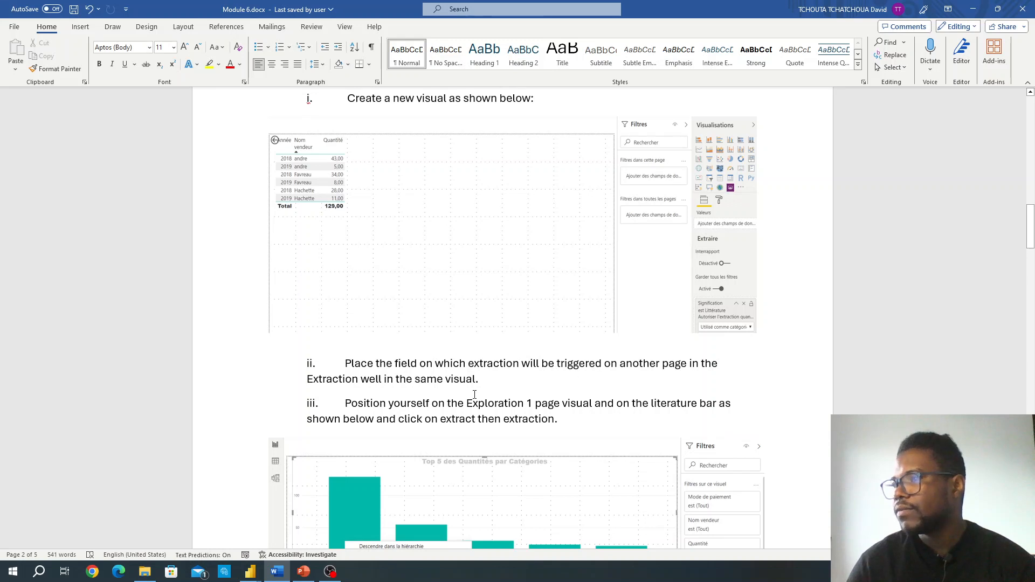
scroll(480, 389, "down", 1)
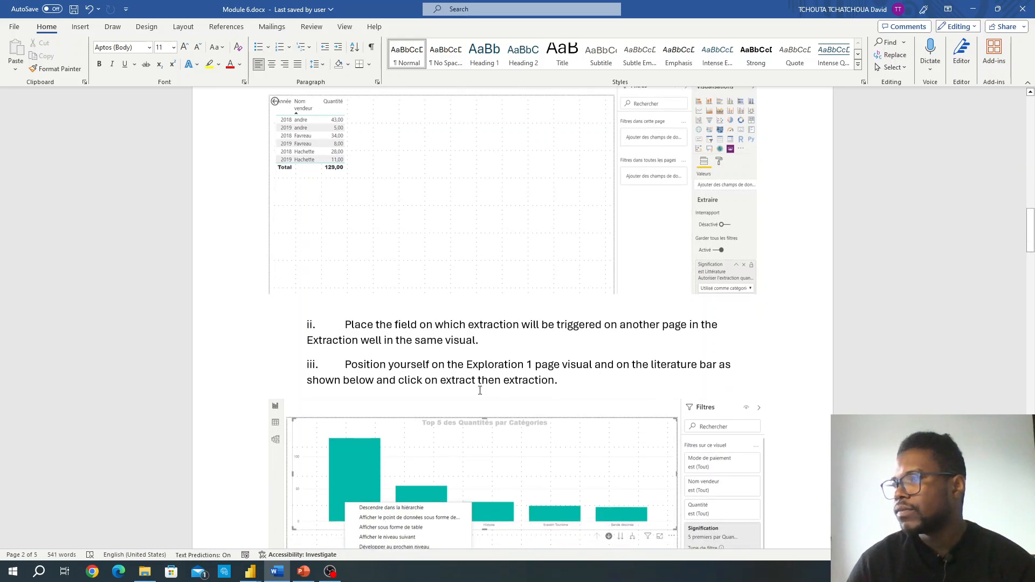
scroll(479, 390, "up", 2)
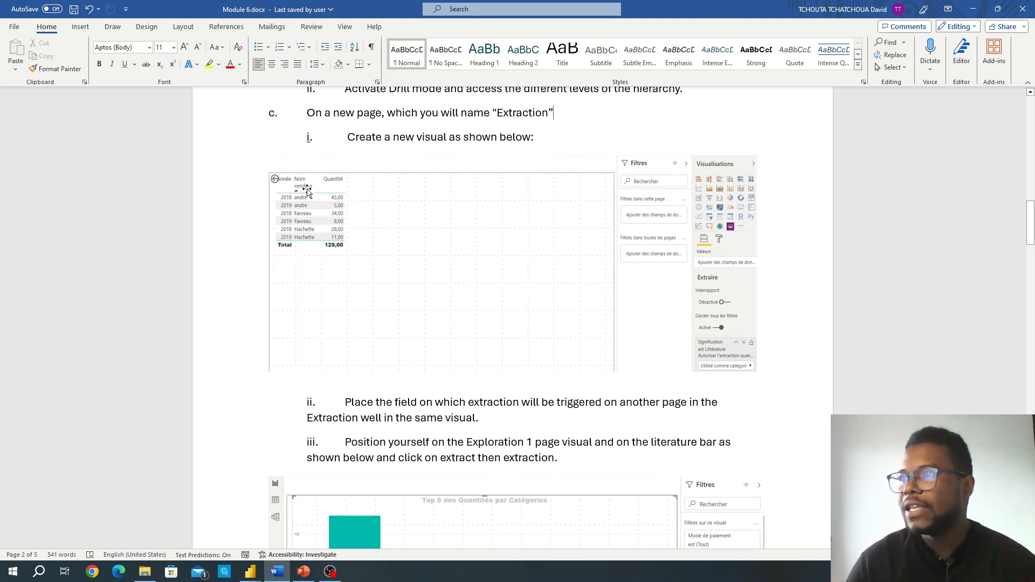
Step: Return to the Livres report and add a table of Année, Nom vendeur and Quantité on the extraction page, moving it inward and shortening it
left_click(269, 561)
left_click(331, 531)
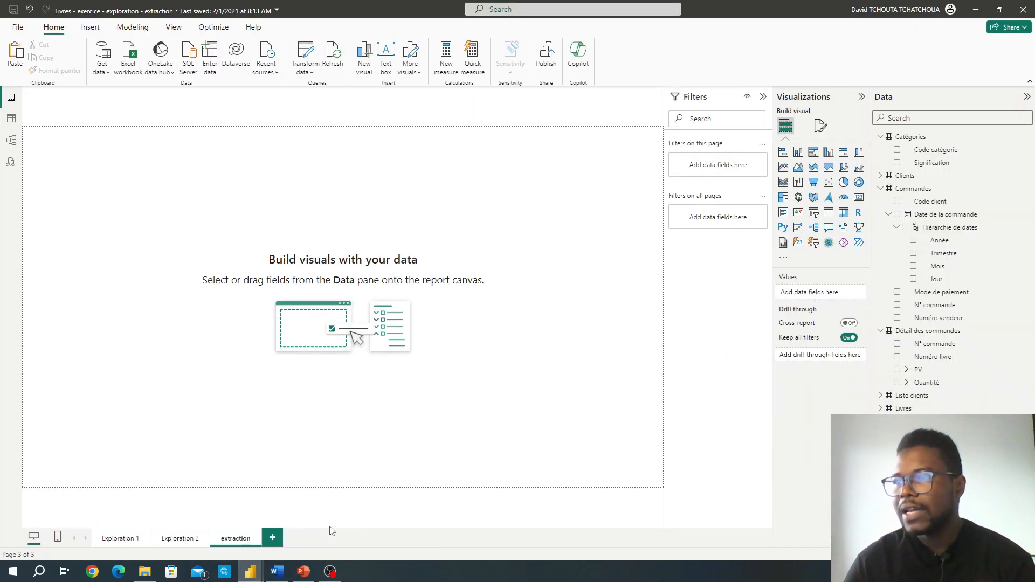
left_click(828, 212)
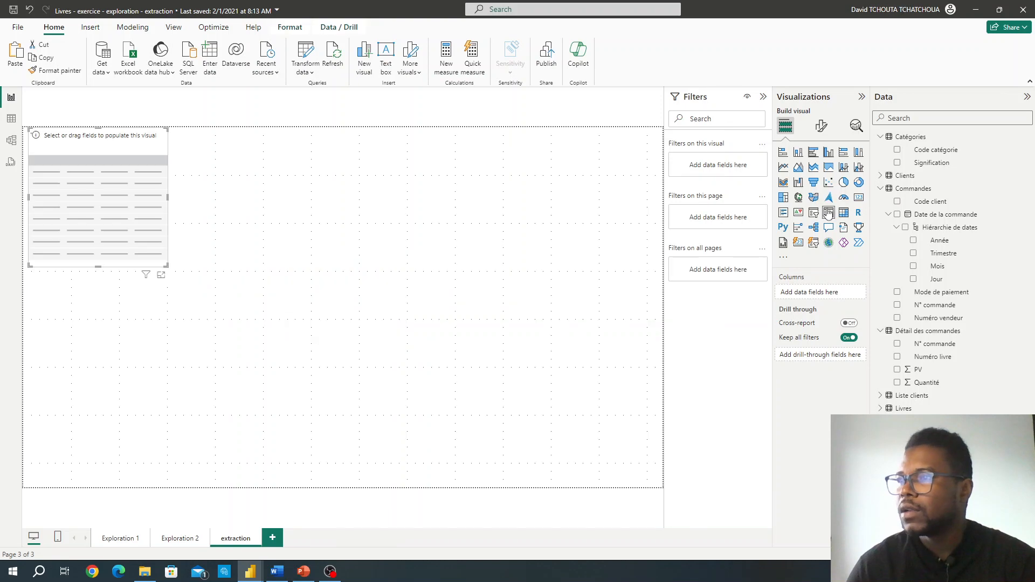
left_click(913, 241)
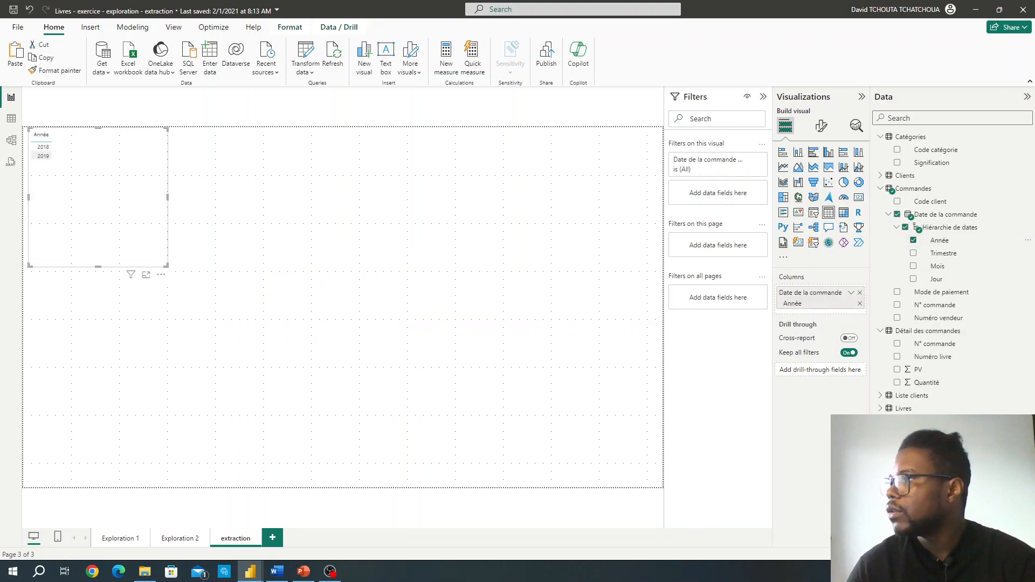
left_click(897, 382)
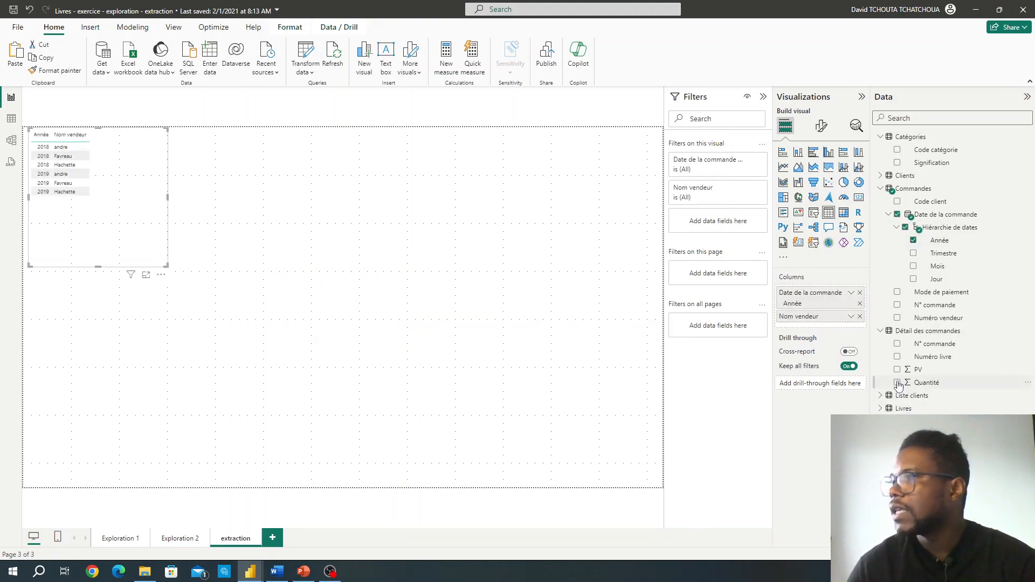
left_click_drag(123, 161, 150, 188)
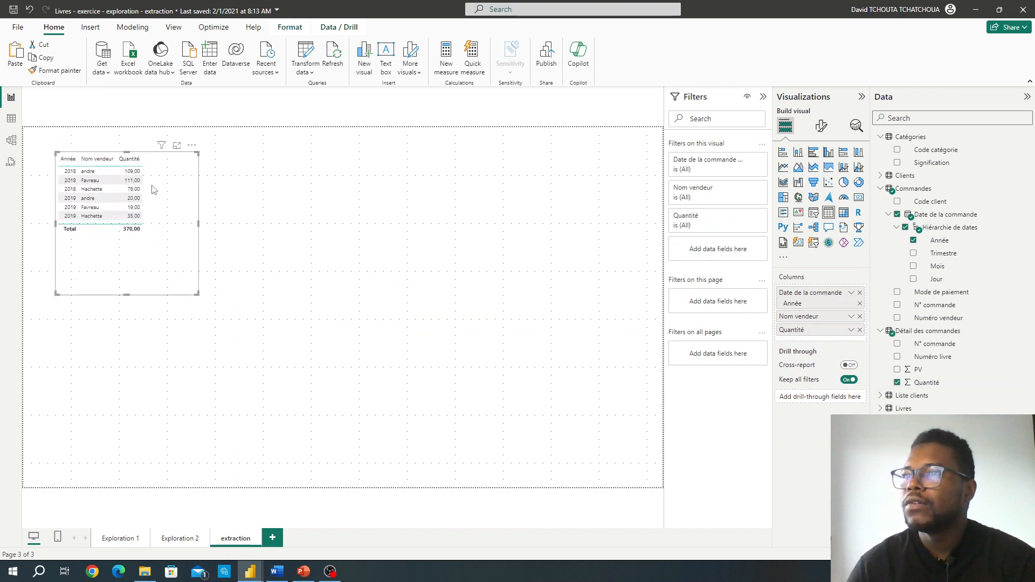
left_click_drag(125, 293, 126, 254)
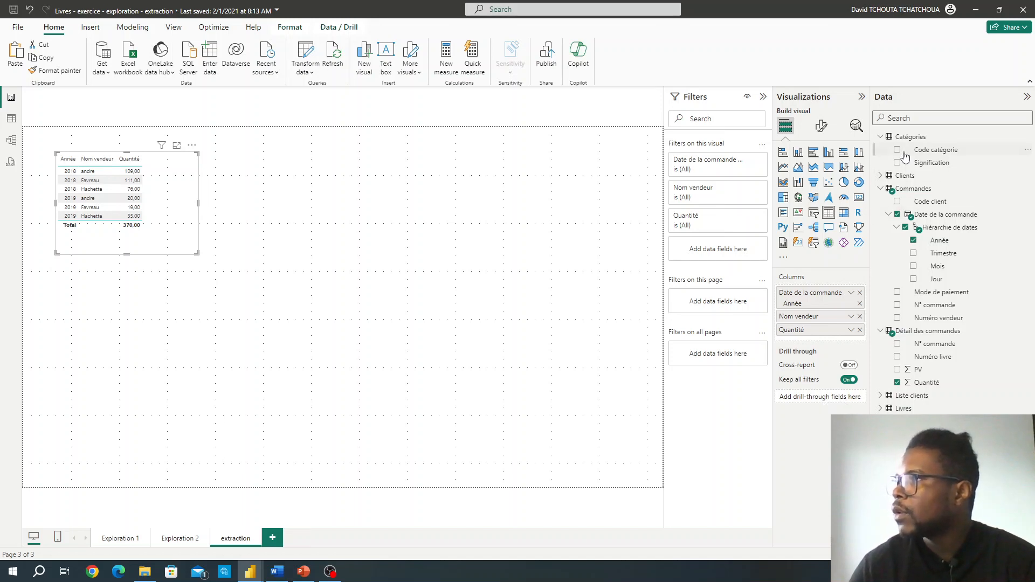
Step: Add Signification from Catégories as the extraction page's drill-through field, keeping it set to Used as category
left_click_drag(913, 164, 818, 395)
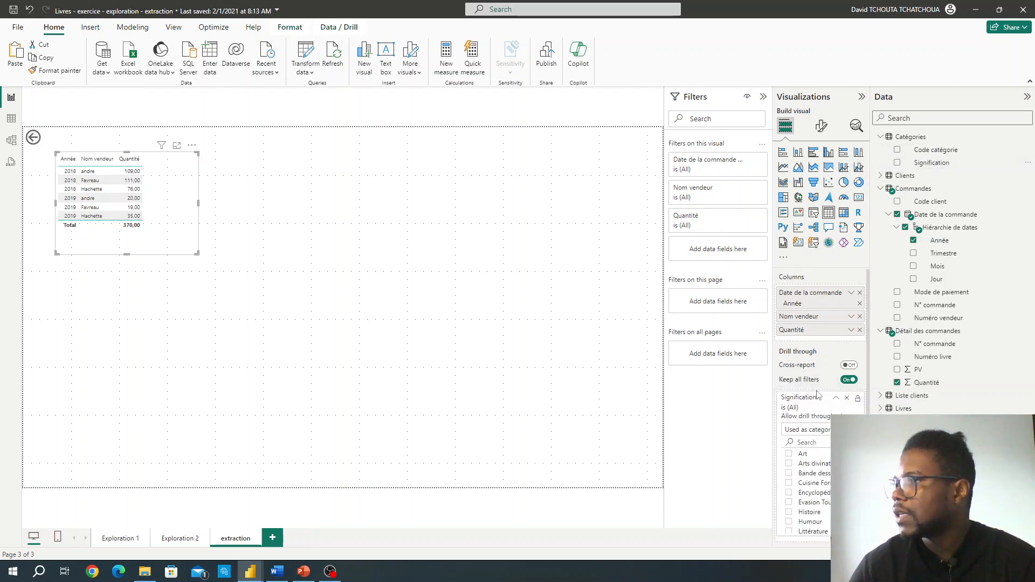
left_click(850, 430)
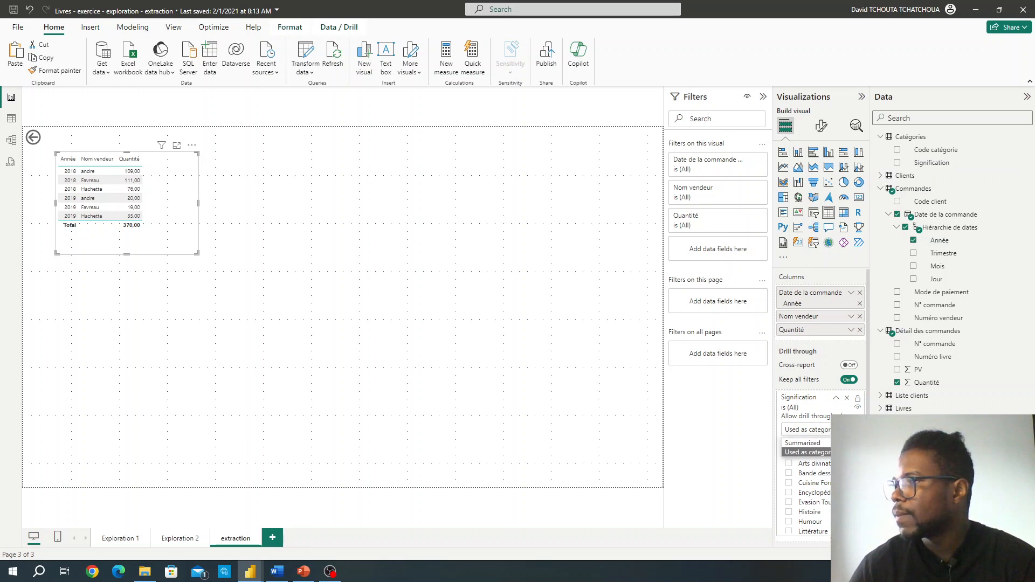
left_click(850, 430)
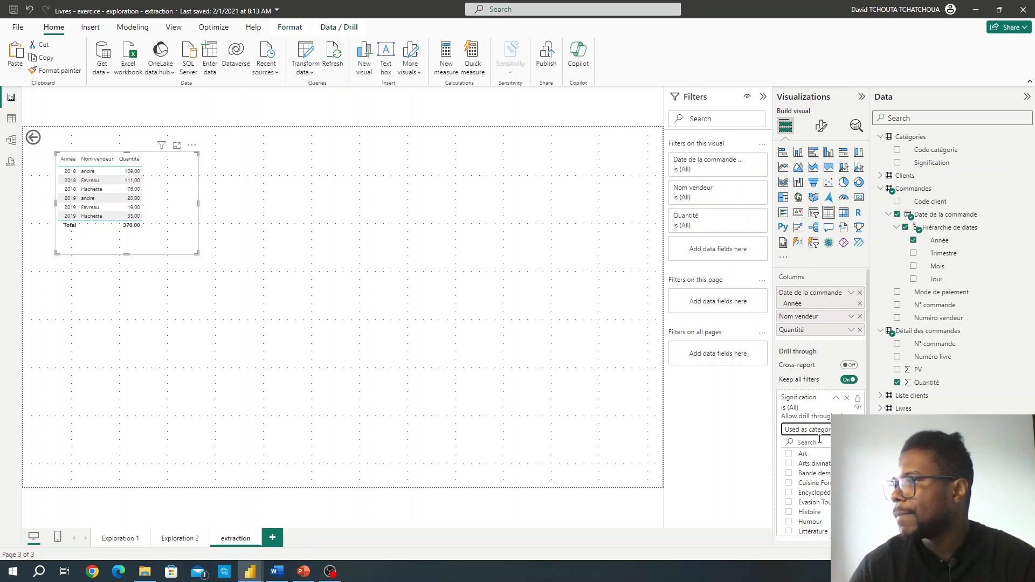
Step: Try the Signification drill-through filter on single categories in turn, including Arts divinatoires, Bande dessinée, Encyclopédies and Histoire
scroll(819, 439, "down", 1)
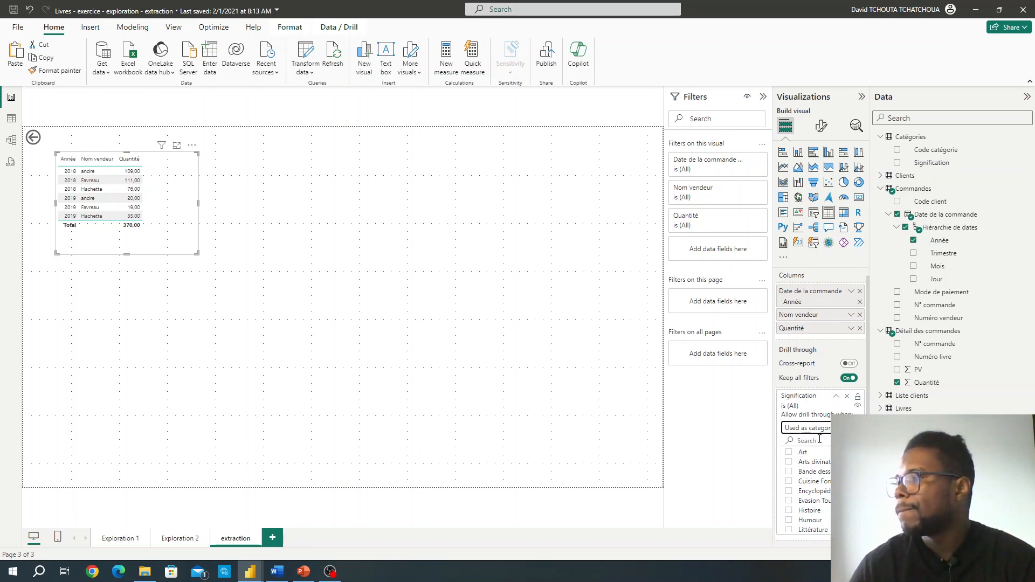
left_click(789, 463)
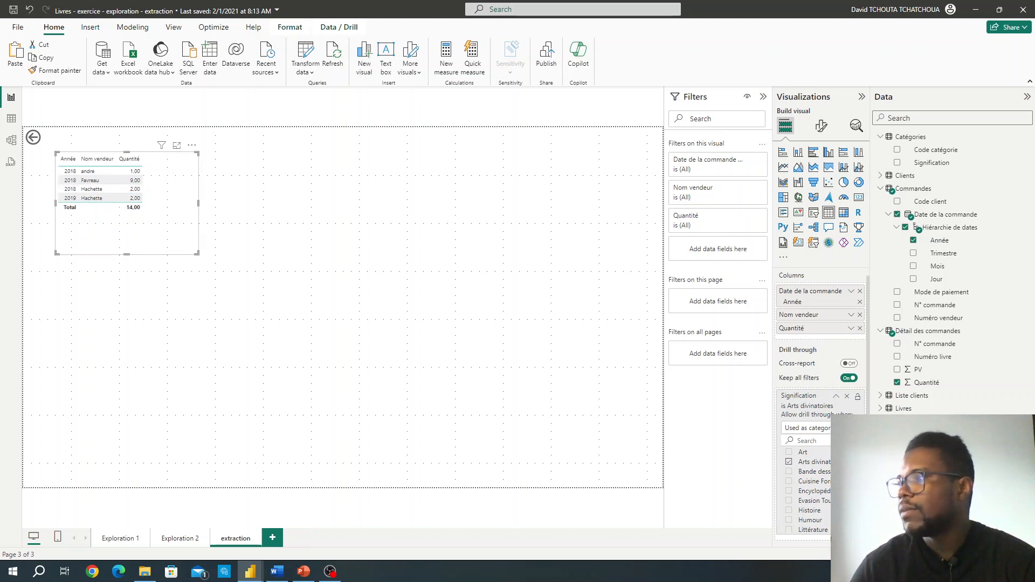
left_click(790, 472)
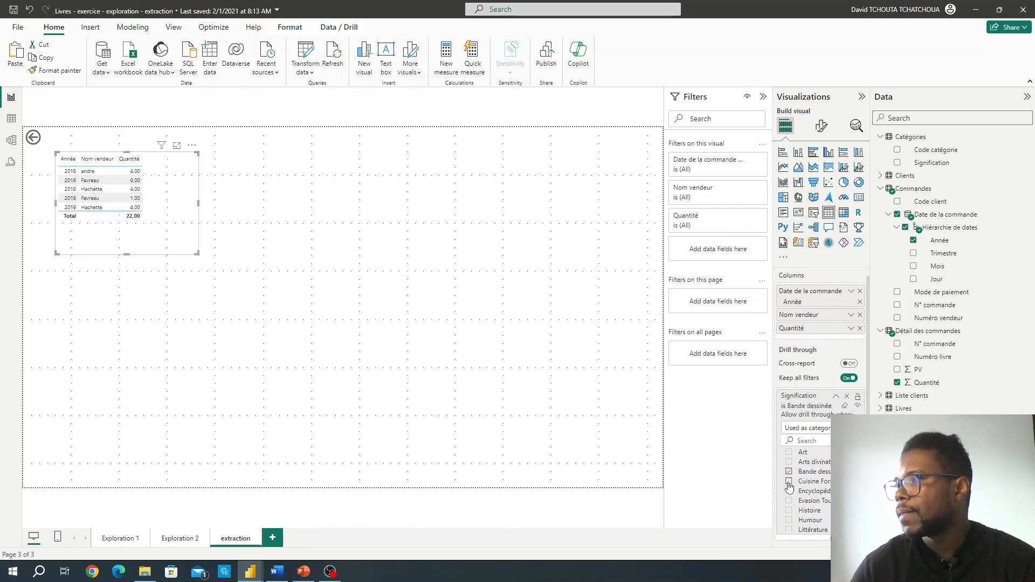
left_click(789, 482)
left_click(789, 501)
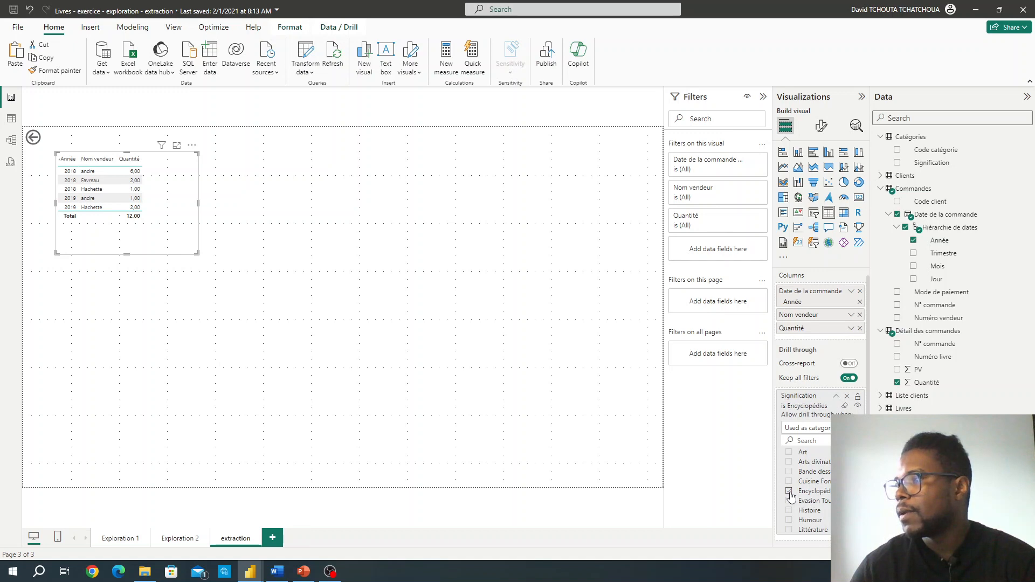
left_click(789, 511)
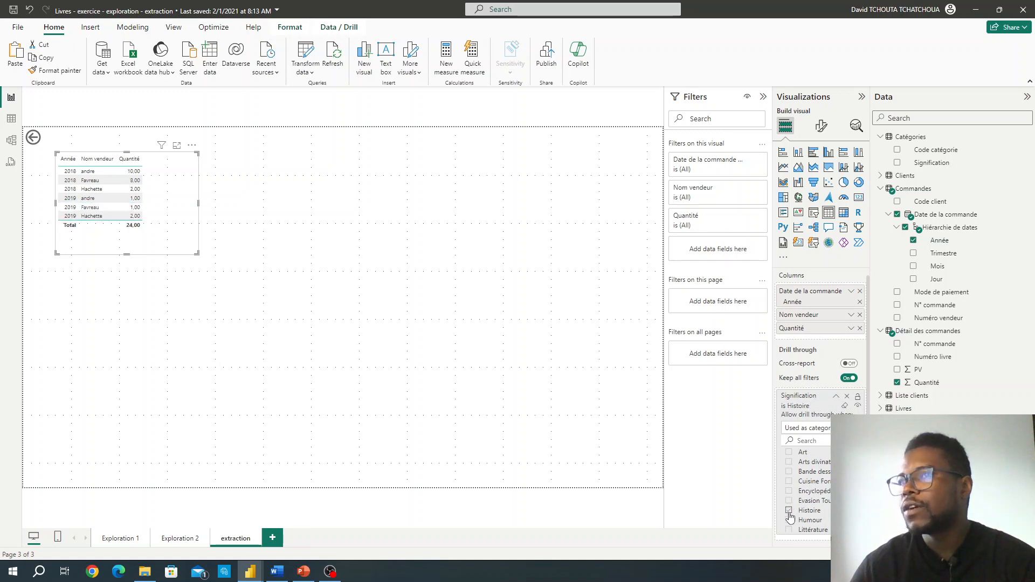
Step: Switch to Module 6.docx in Word and read steps ii and iii on extracting from the literature bar, with their example chart
left_click(275, 571)
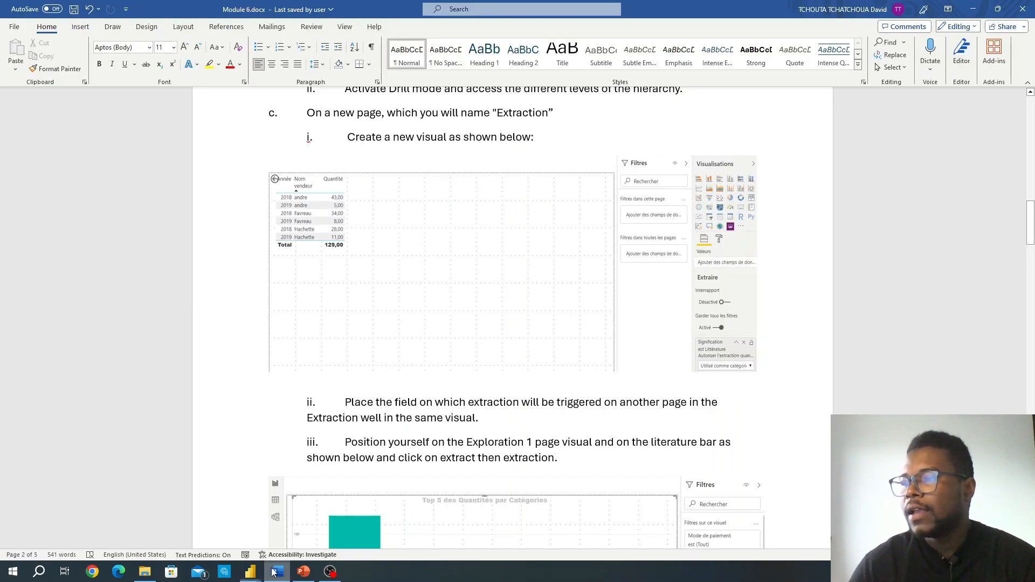
scroll(417, 370, "down", 3)
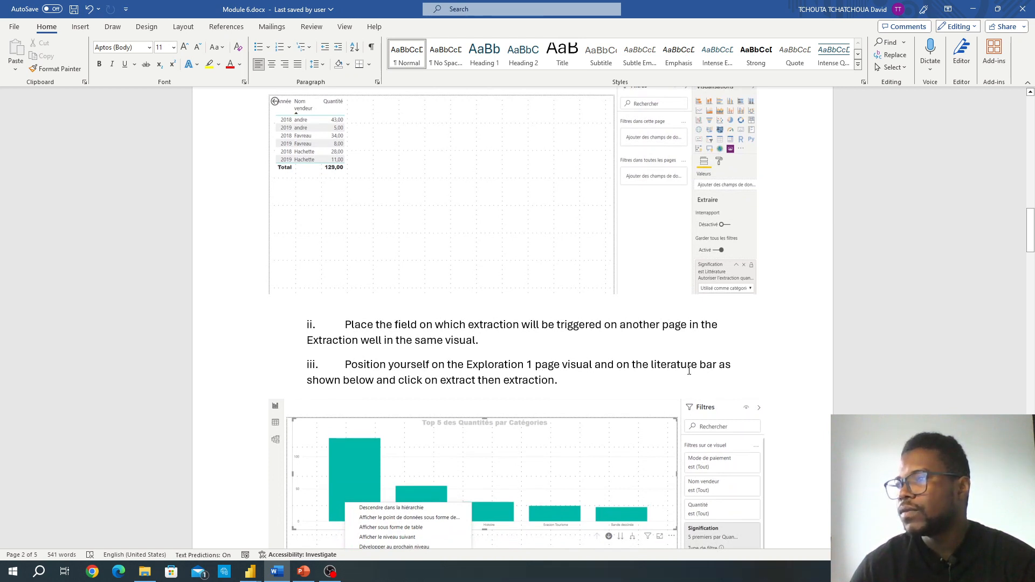
scroll(669, 371, "down", 1)
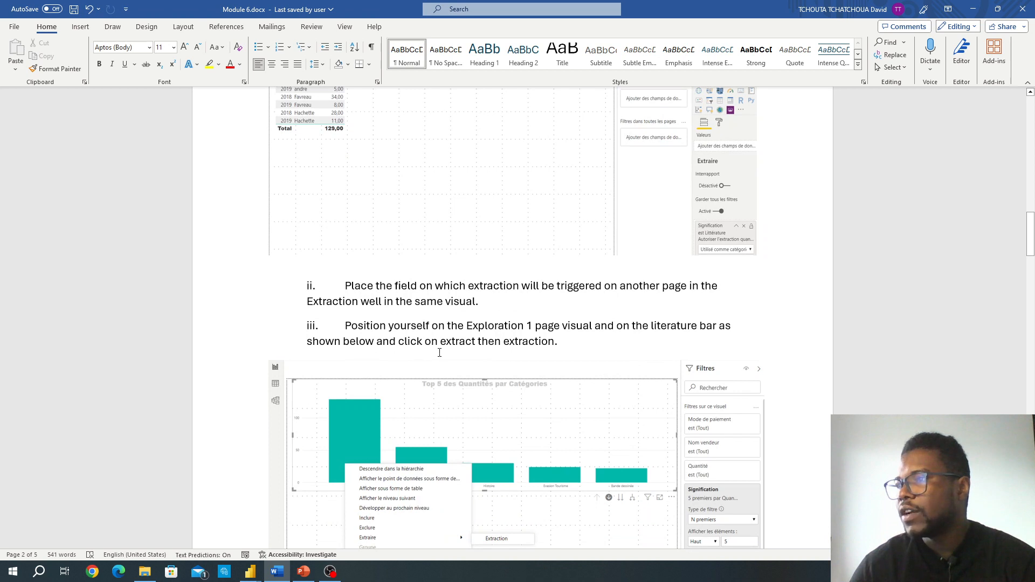
scroll(426, 330, "down", 1)
scroll(462, 317, "down", 1)
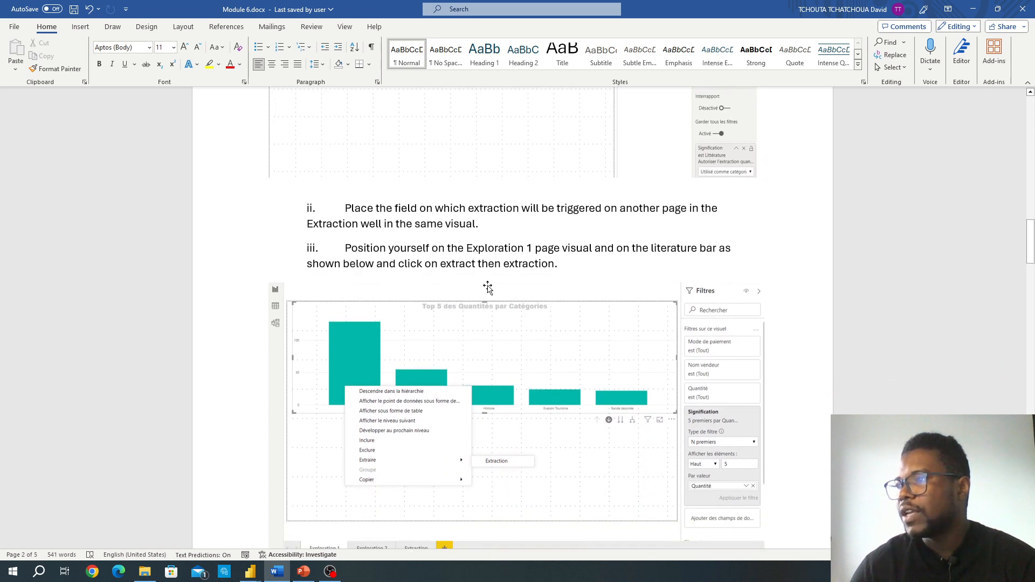
scroll(537, 296, "down", 1)
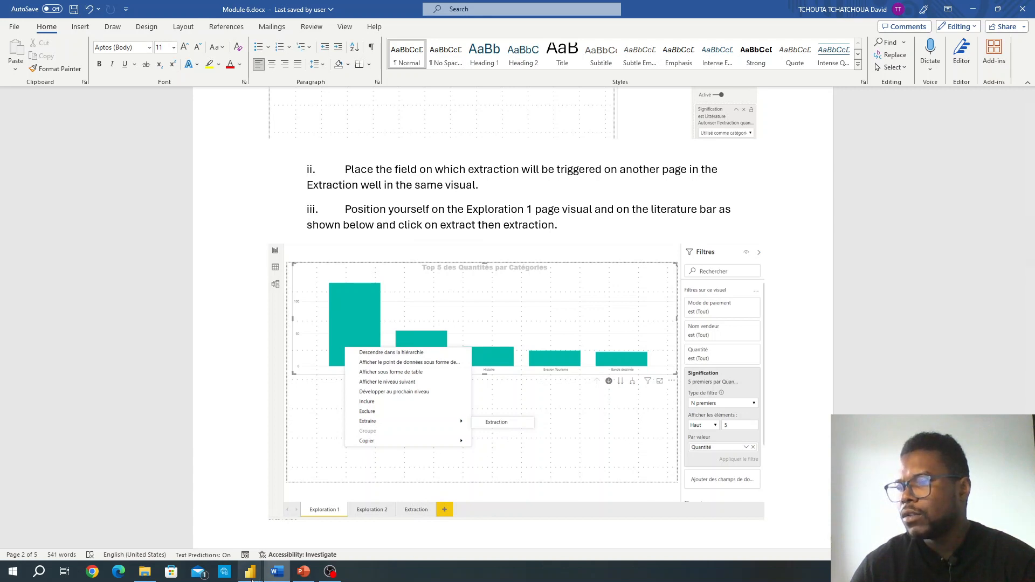
Step: Return to the Livres report's Exploration 1 page and drill the column chart back up to the Signification categories
mouse_move(250, 571)
left_click(355, 535)
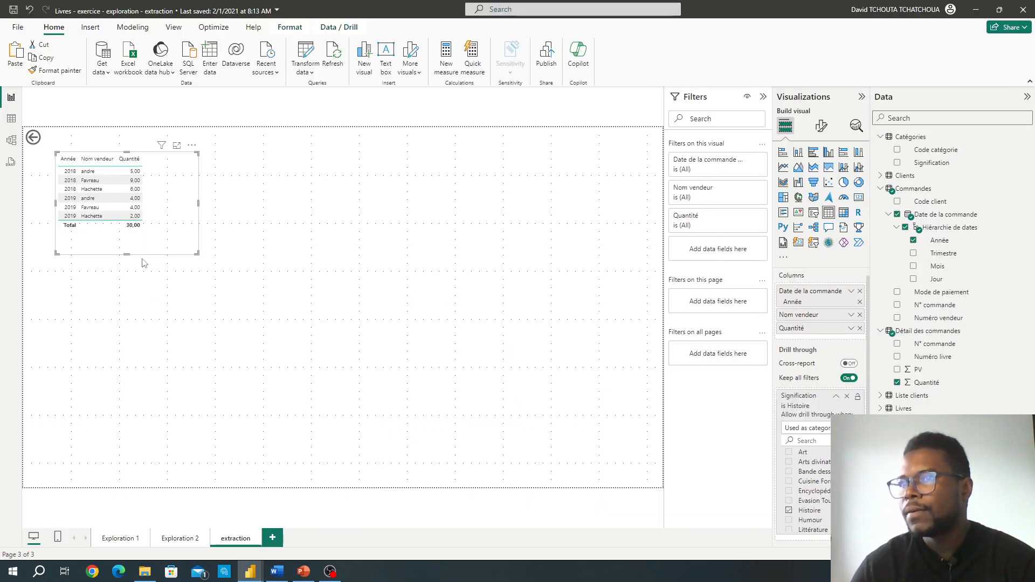
left_click(135, 542)
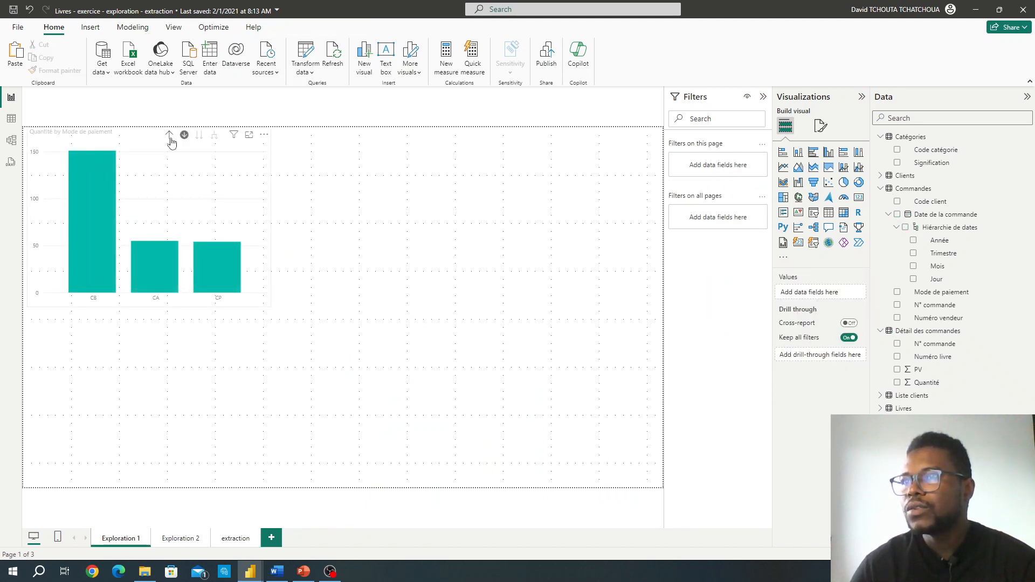
left_click(169, 137)
left_click(170, 135)
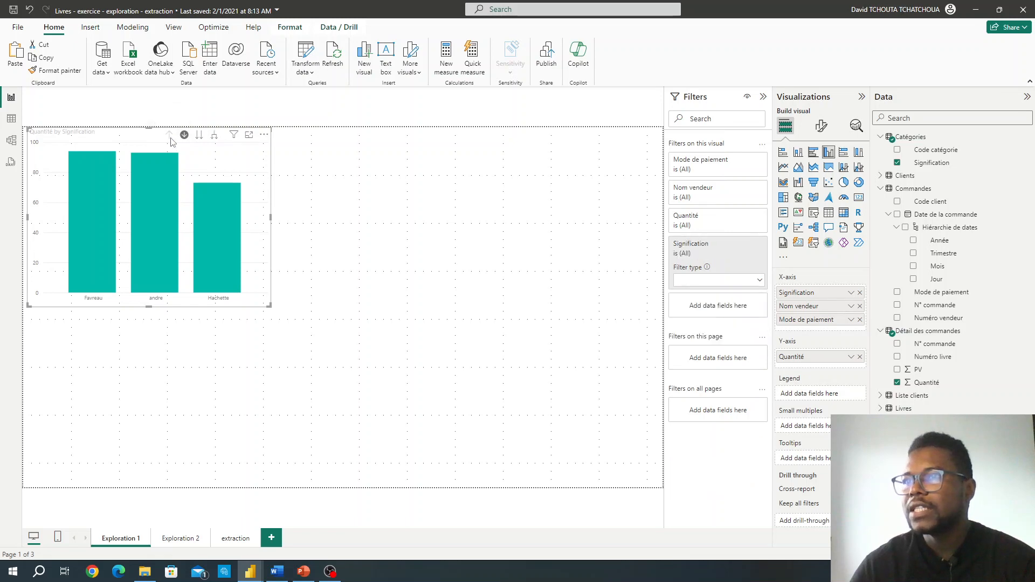
Step: Drill through from the Littérature column to the extraction page and check the Signification filter there
mouse_move(67, 198)
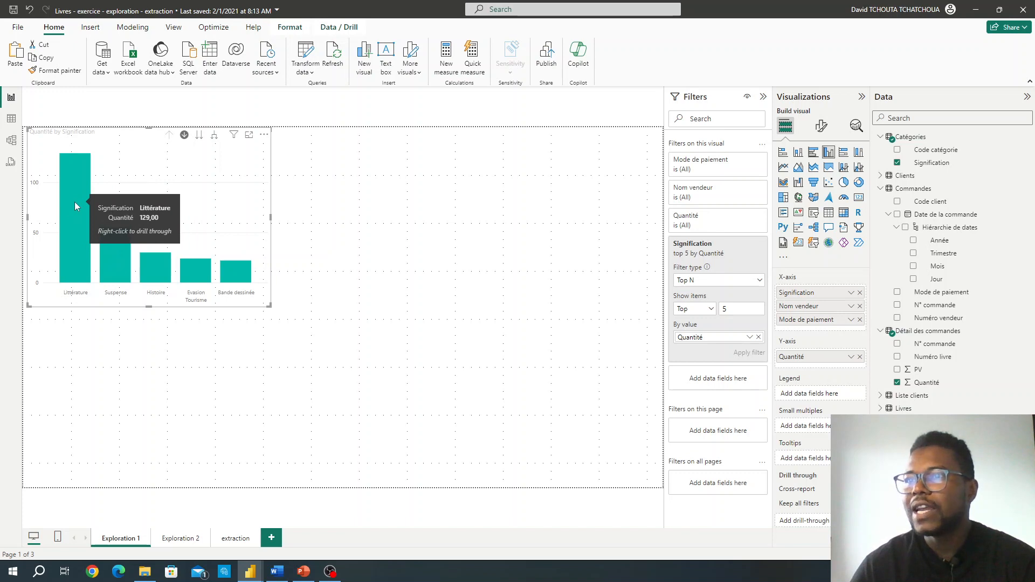
right_click(75, 205)
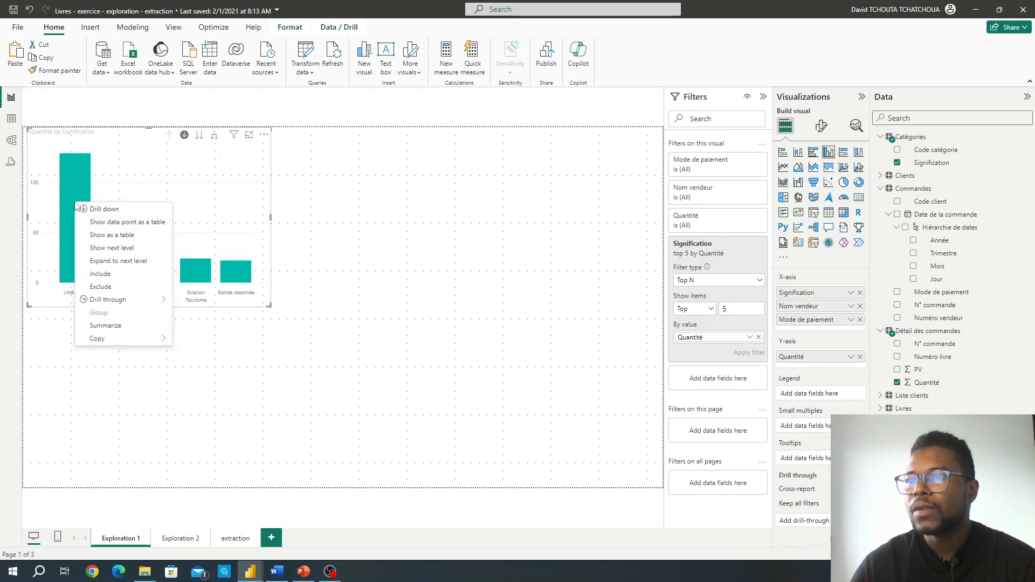
mouse_move(105, 299)
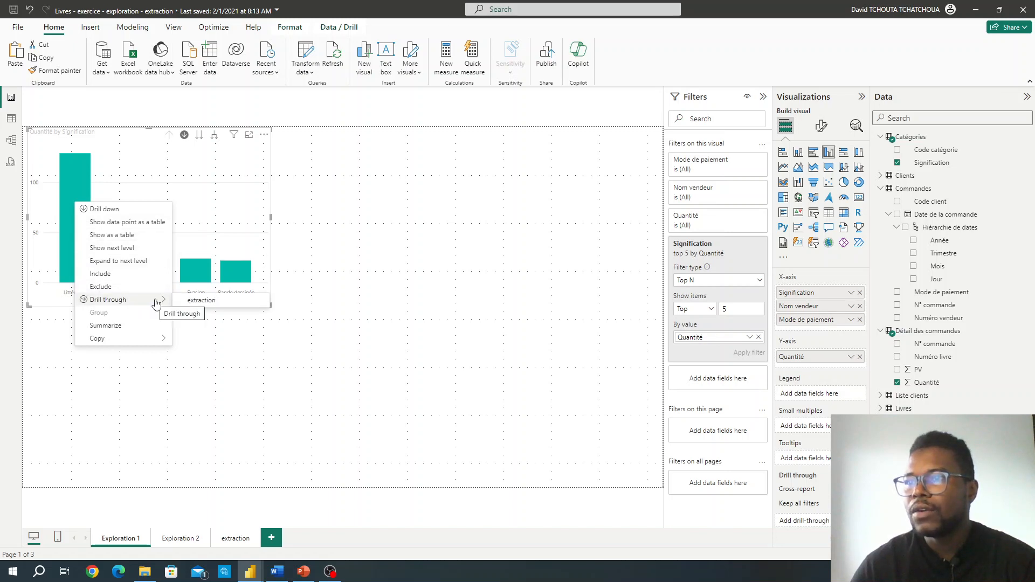
left_click(199, 303)
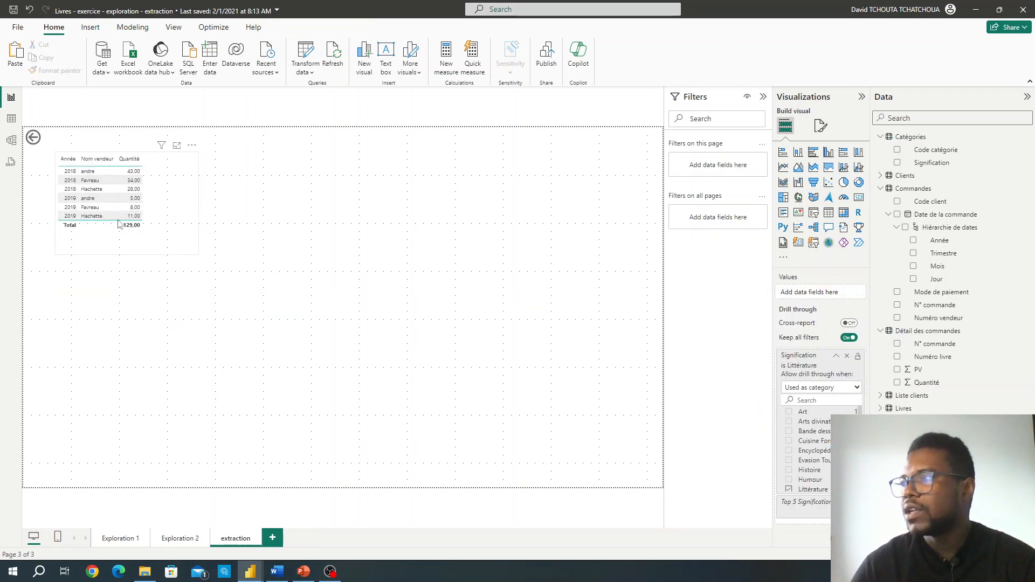
scroll(798, 469, "down", 1)
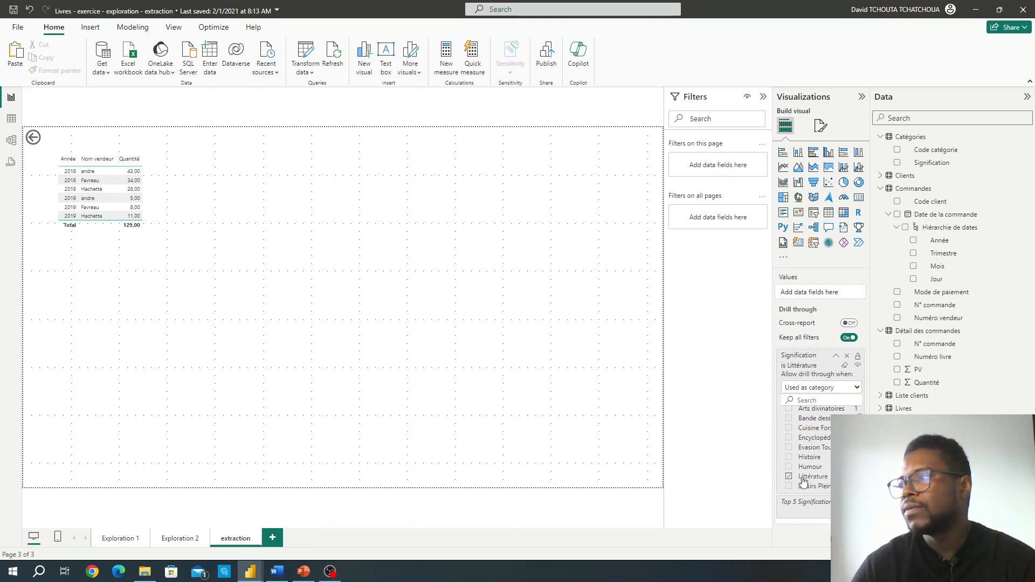
Step: On Exploration 1, drill the column chart up to Signification and drill through from the Histoire column to the extraction page
left_click(129, 541)
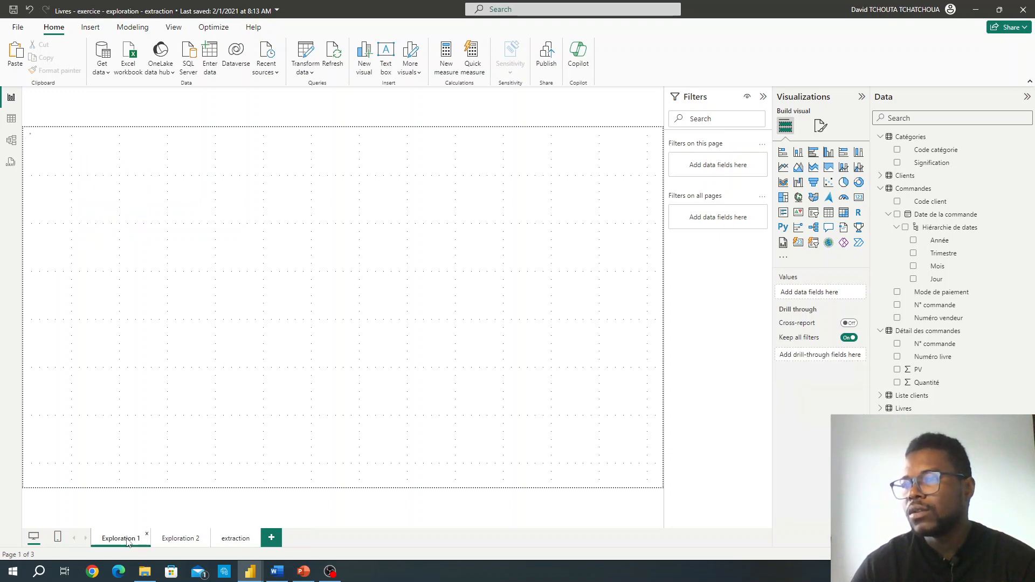
left_click(149, 260)
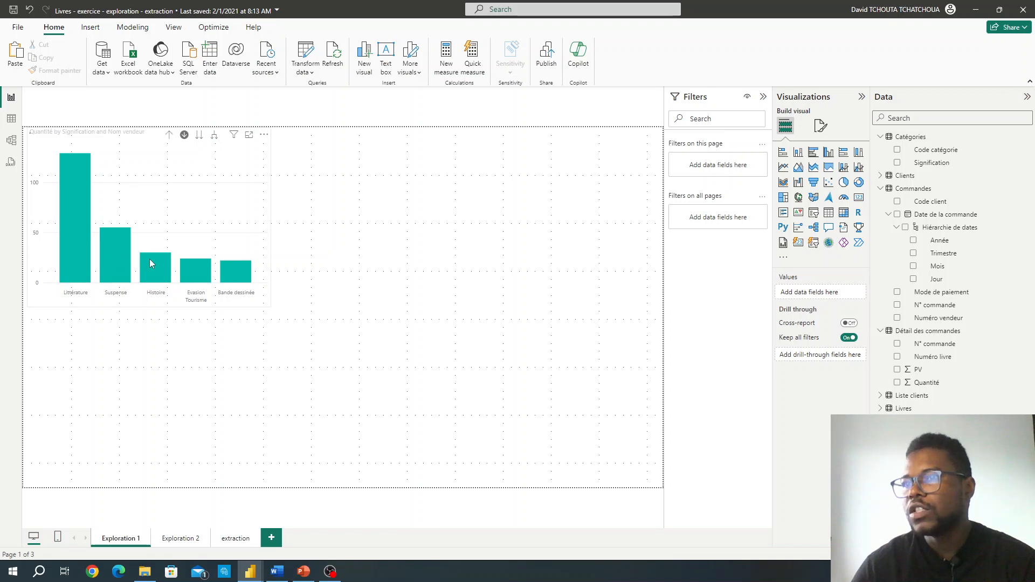
left_click(170, 138)
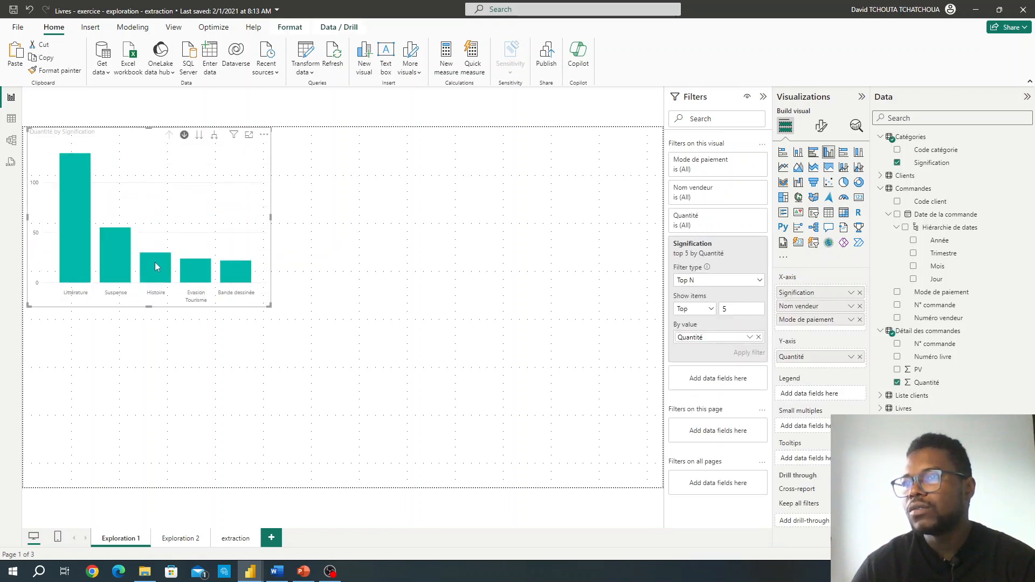
right_click(155, 266)
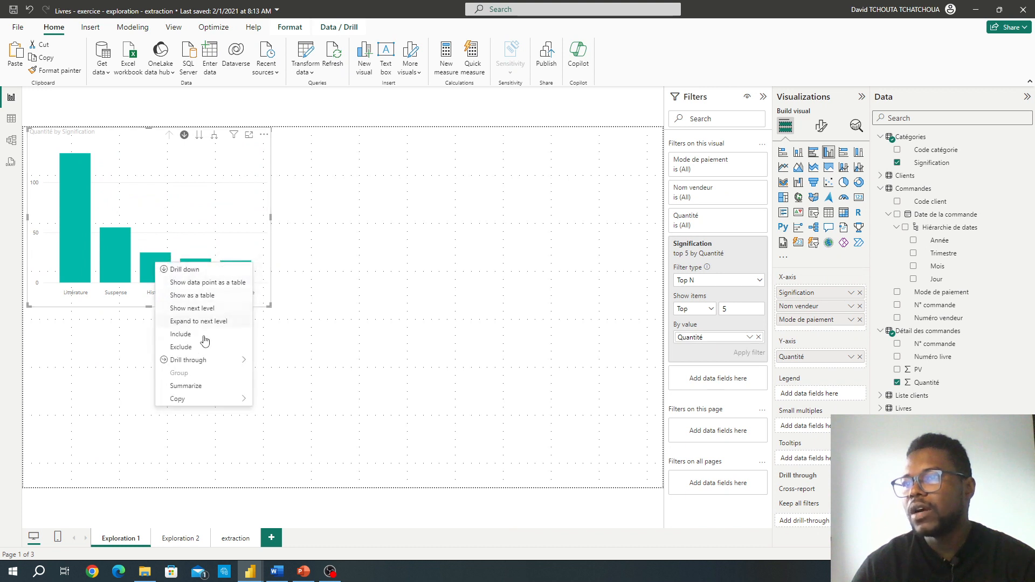
mouse_move(217, 366)
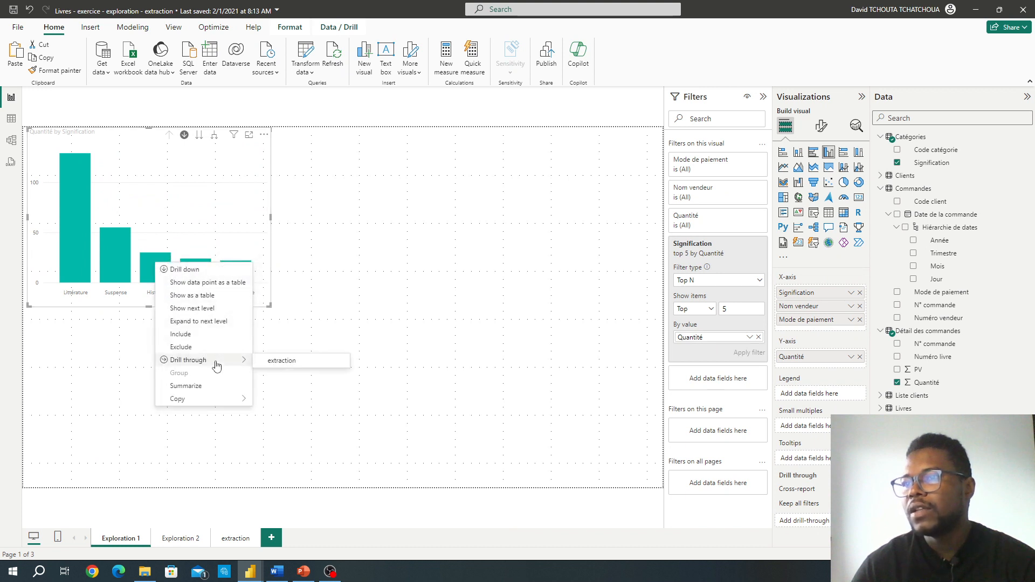
left_click(299, 362)
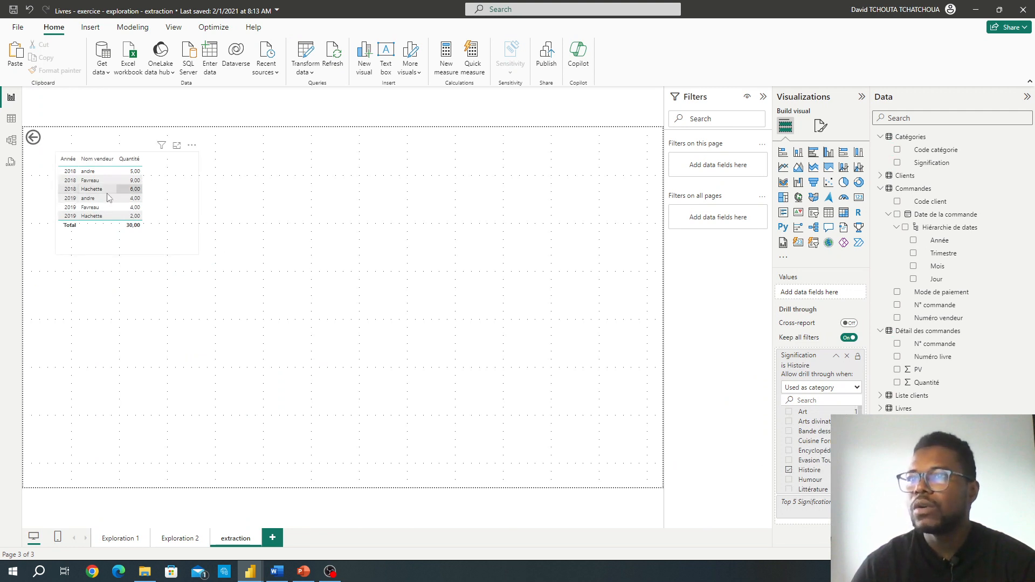
Step: Switch to Module 6.docx in Word and read exercise 3 on the "Les comptoirs - exercice.pbix" file
left_click(288, 571)
scroll(335, 281, "down", 10)
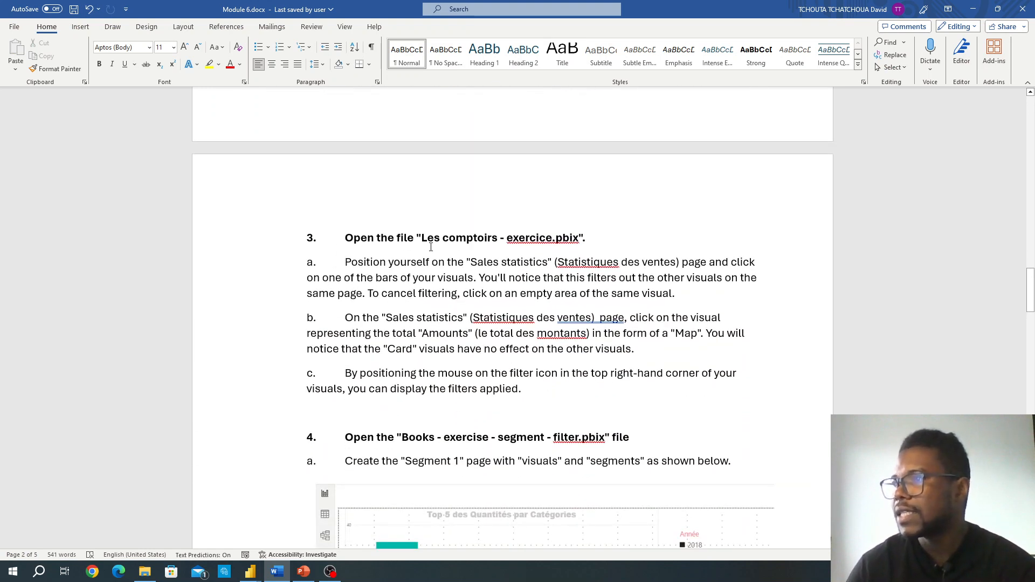
scroll(431, 248, "down", 3)
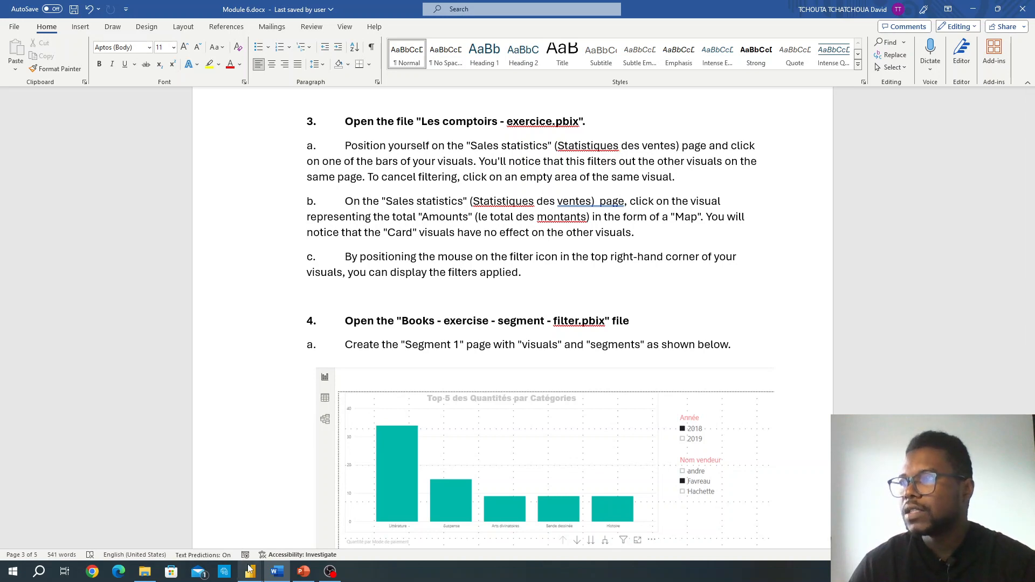
Step: Switch to the Les comptoirs - exercice report in Power BI and dismiss the recovered-files notice
mouse_move(250, 570)
left_click(94, 508)
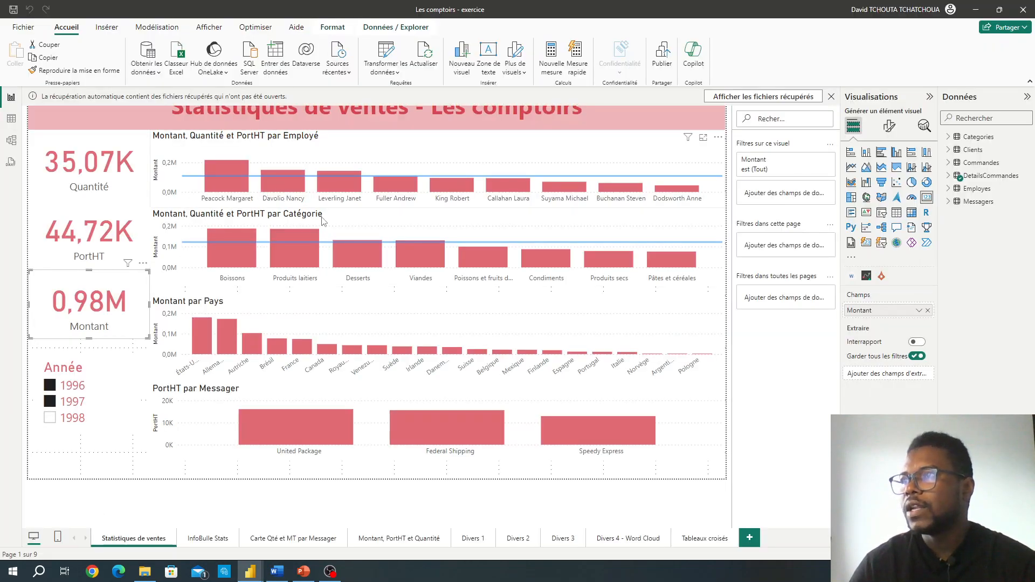
left_click(831, 98)
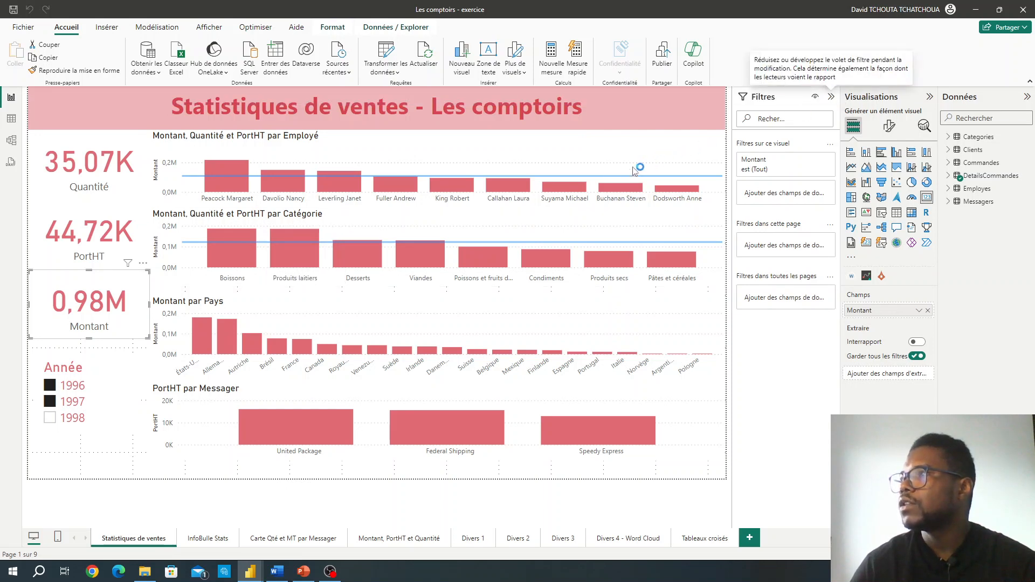
left_click(572, 321)
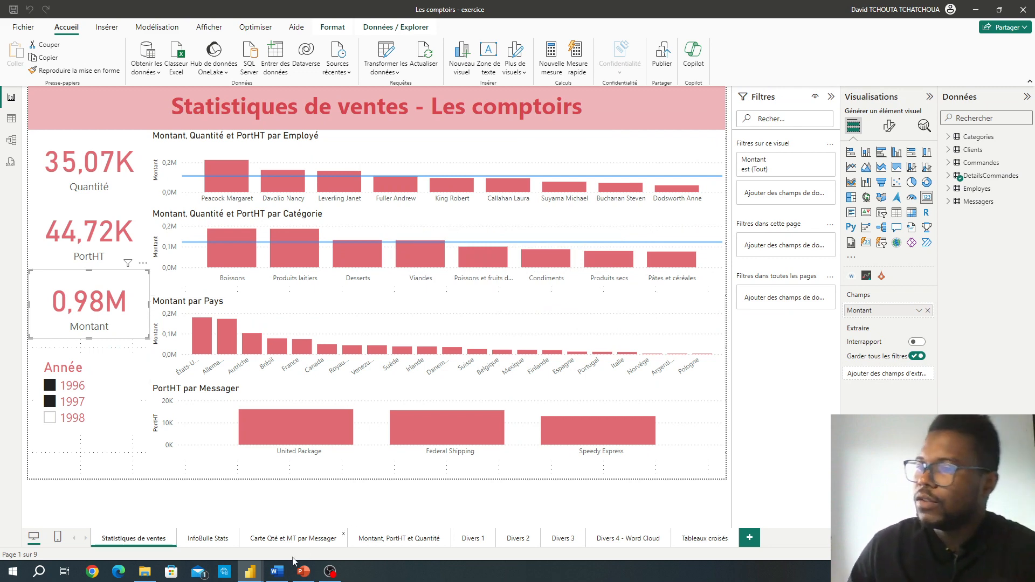
Step: Reread step 3a on filtering by a bar in Module 6.docx, then return to the Les comptoirs report's Statistiques de ventes page
left_click(284, 576)
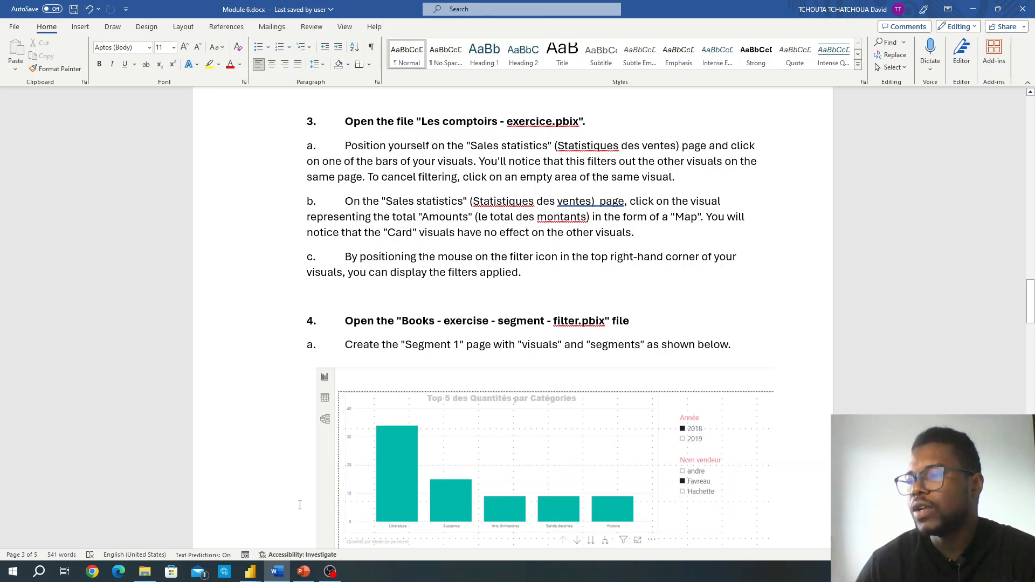
left_click(305, 573)
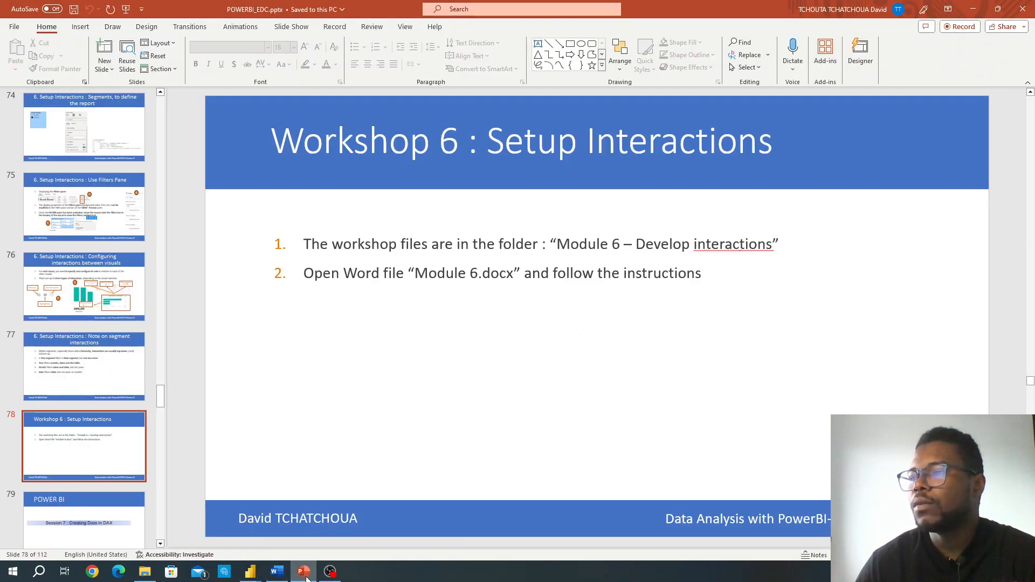
left_click(304, 573)
mouse_move(259, 577)
left_click(177, 537)
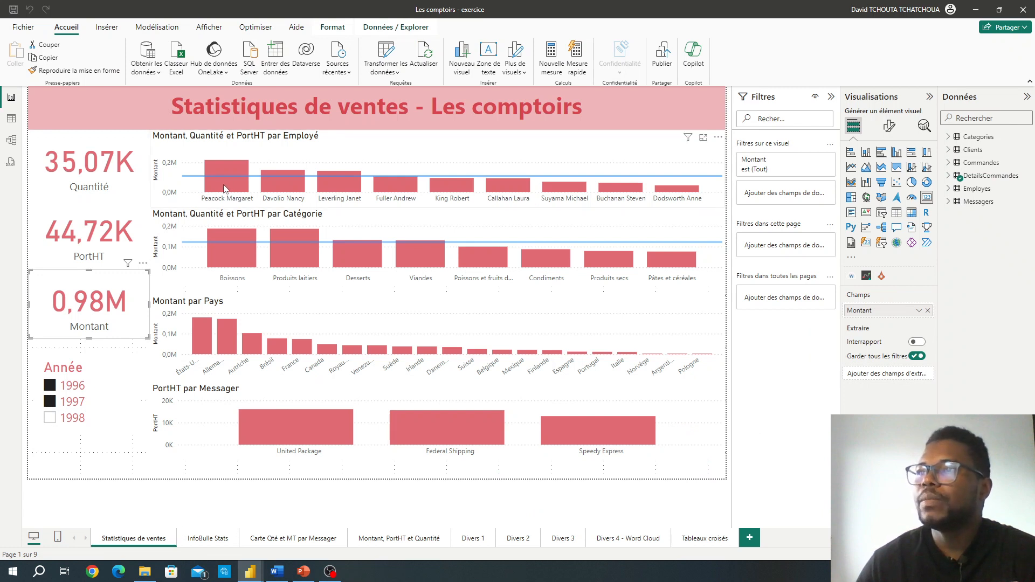
Step: Cross-filter the page by the first employee's bar in the Employé chart, then clear the filtering from that chart's empty area
mouse_move(226, 189)
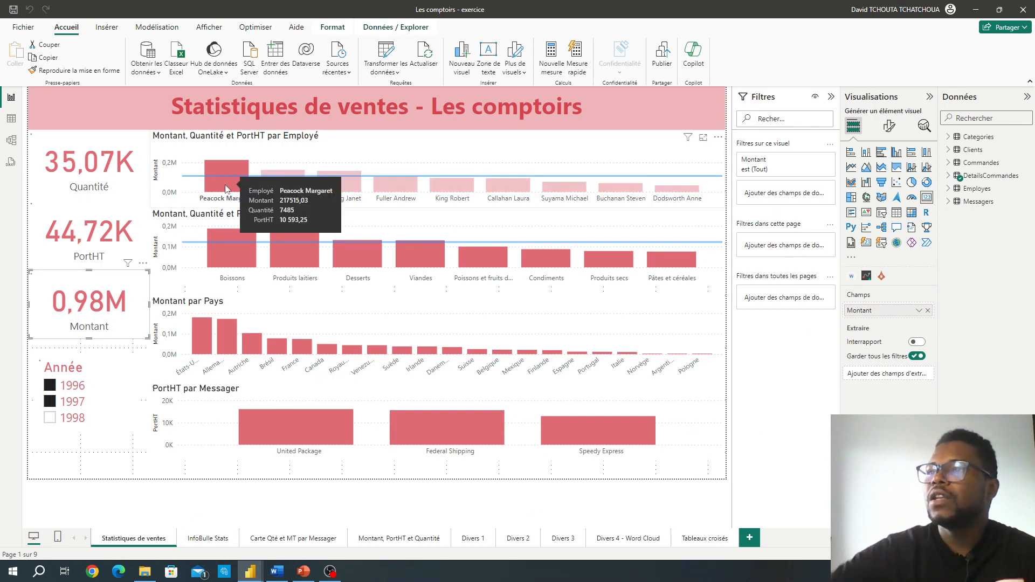
left_click(226, 189)
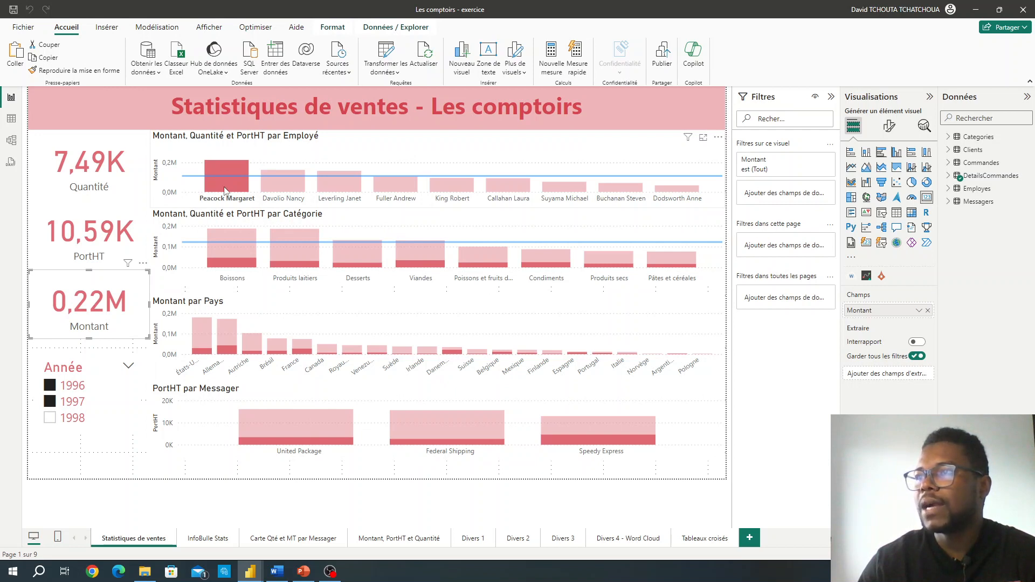
mouse_move(225, 187)
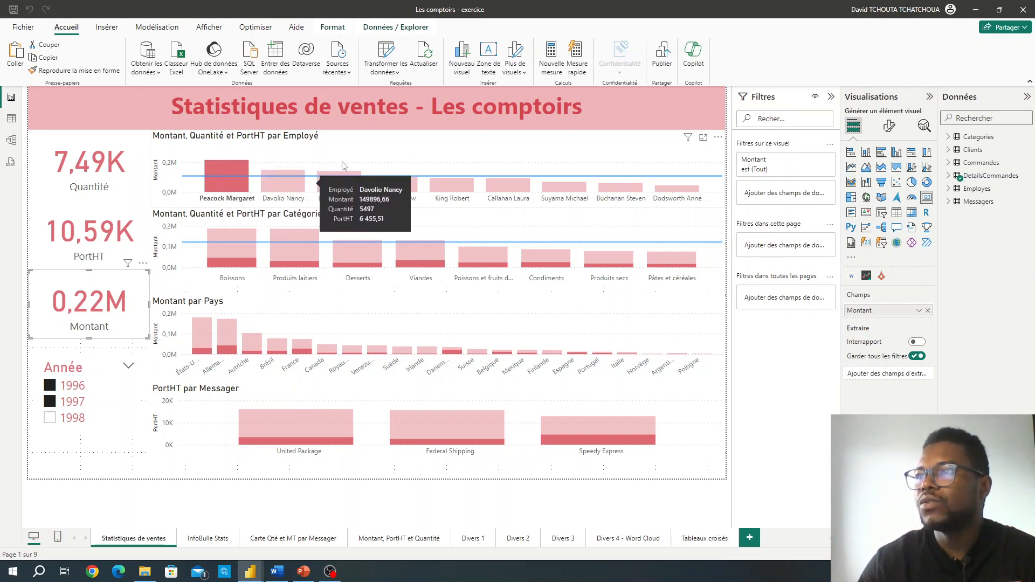
left_click(409, 154)
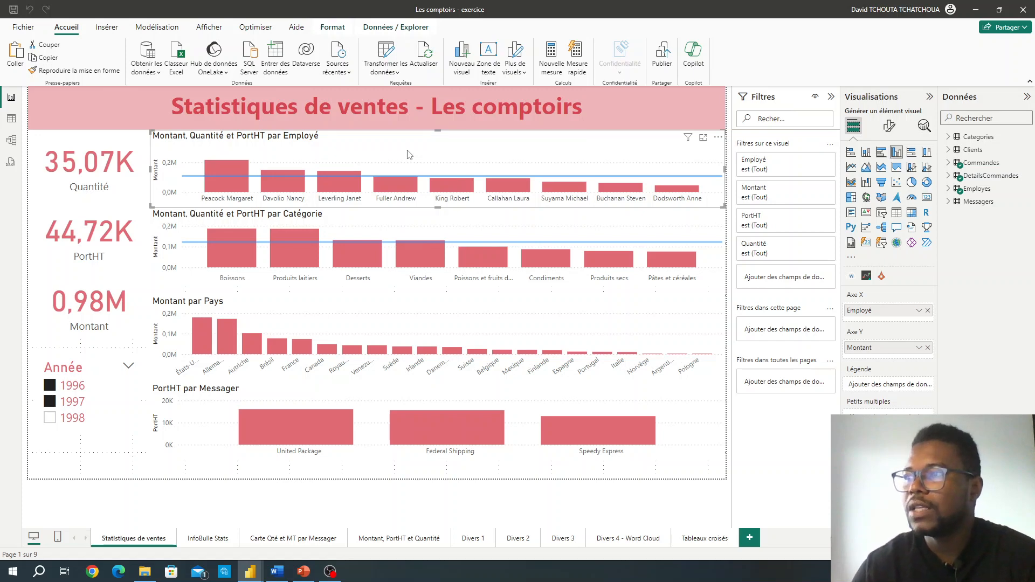
Step: Read step 3b about card visuals in Module 6.docx in Word and return to the Les comptoirs report
left_click(278, 570)
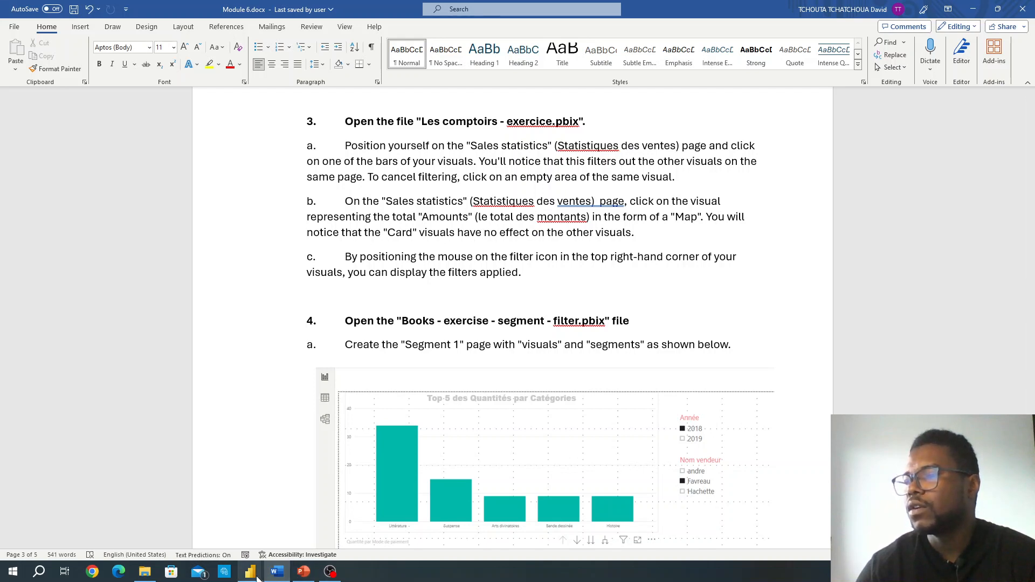
mouse_move(256, 578)
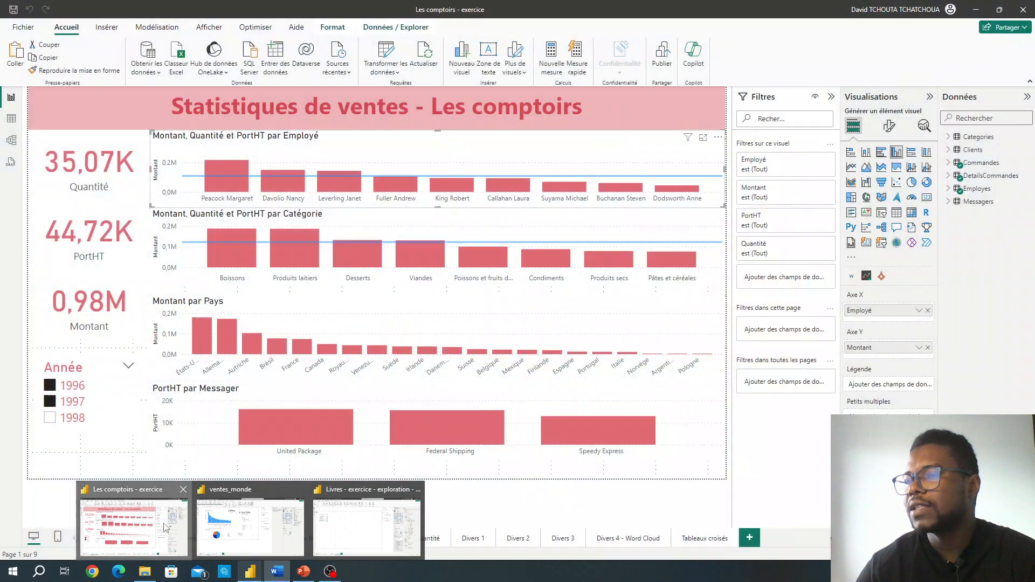
left_click(134, 526)
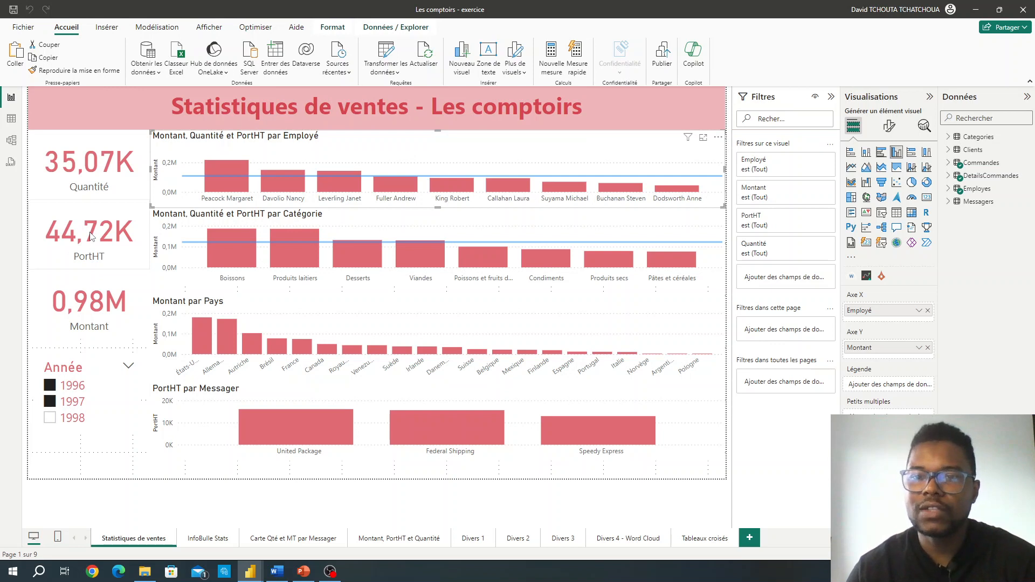
Step: Select the Montant, PortHT and Quantité cards in turn to check their effect on the other visuals
left_click(100, 293)
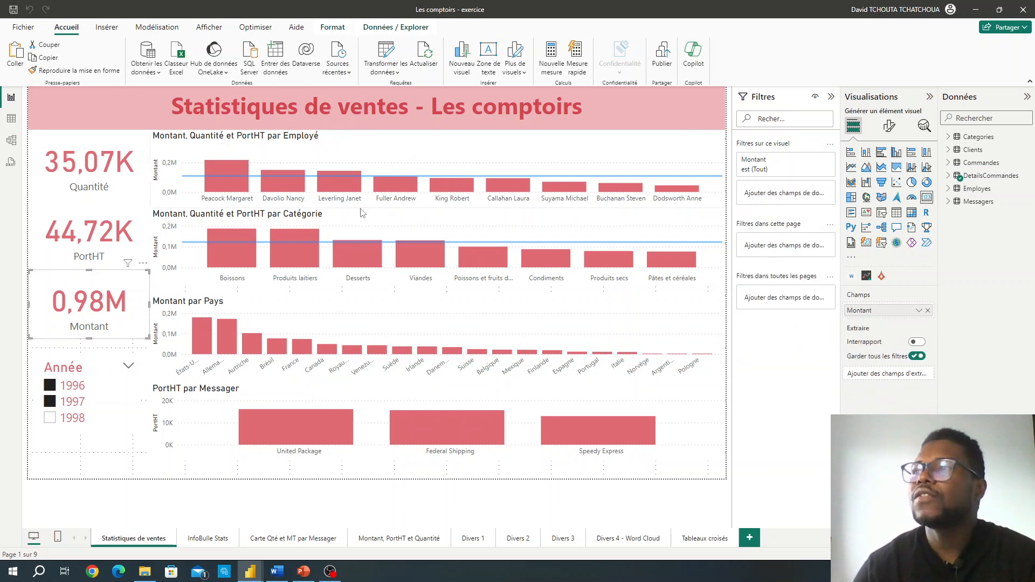
left_click(95, 216)
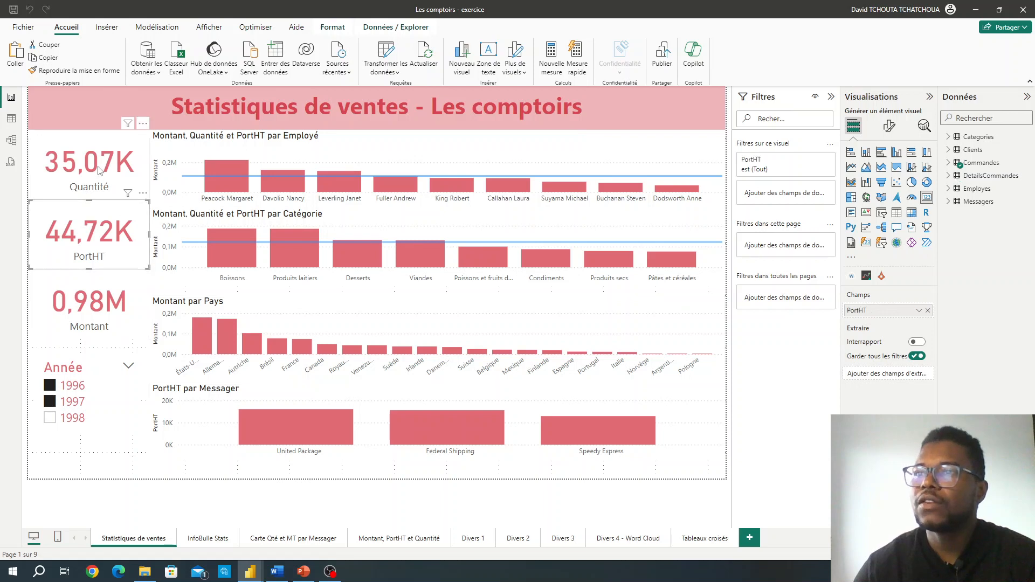
left_click(101, 168)
left_click(116, 224)
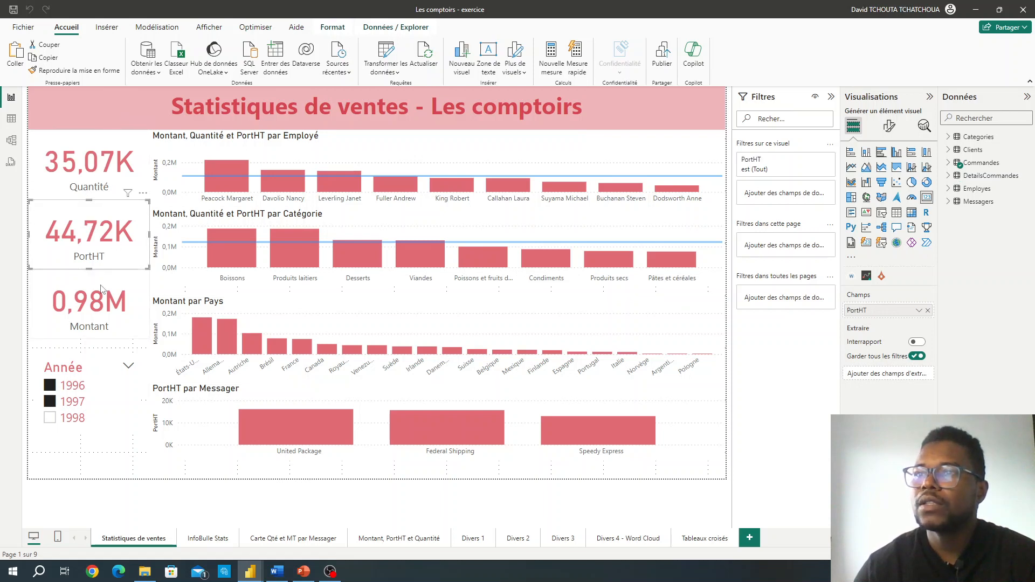
left_click(110, 292)
left_click(115, 220)
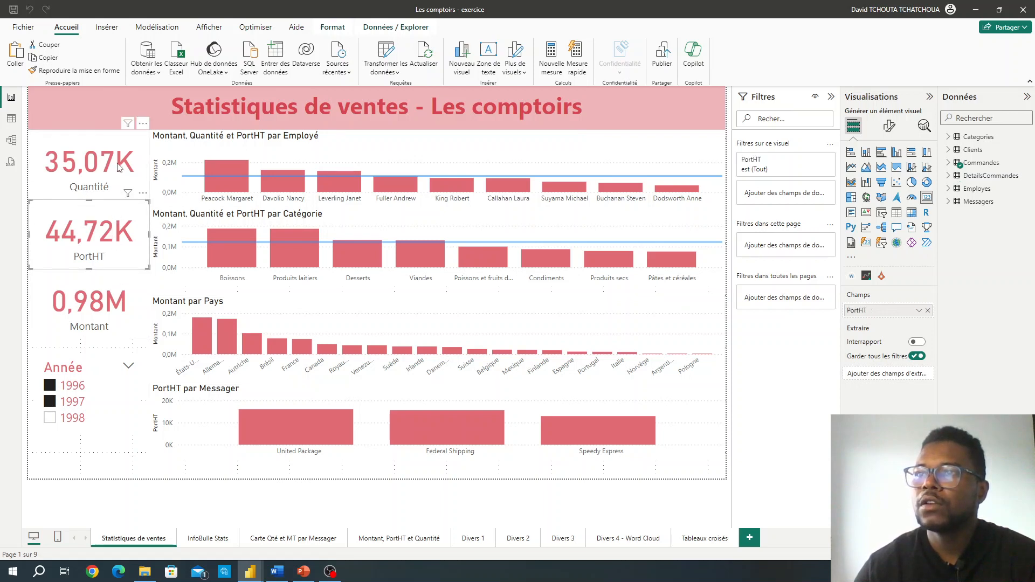
left_click(120, 167)
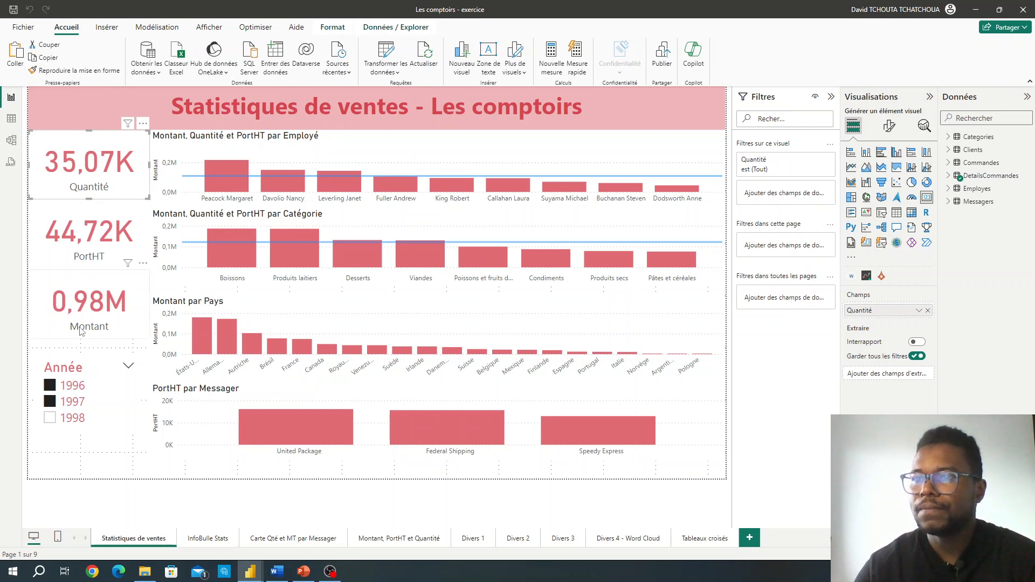
Step: Read step 3c about displaying applied filters in Module 6.docx in Word, then return to the Les comptoirs report
left_click(277, 571)
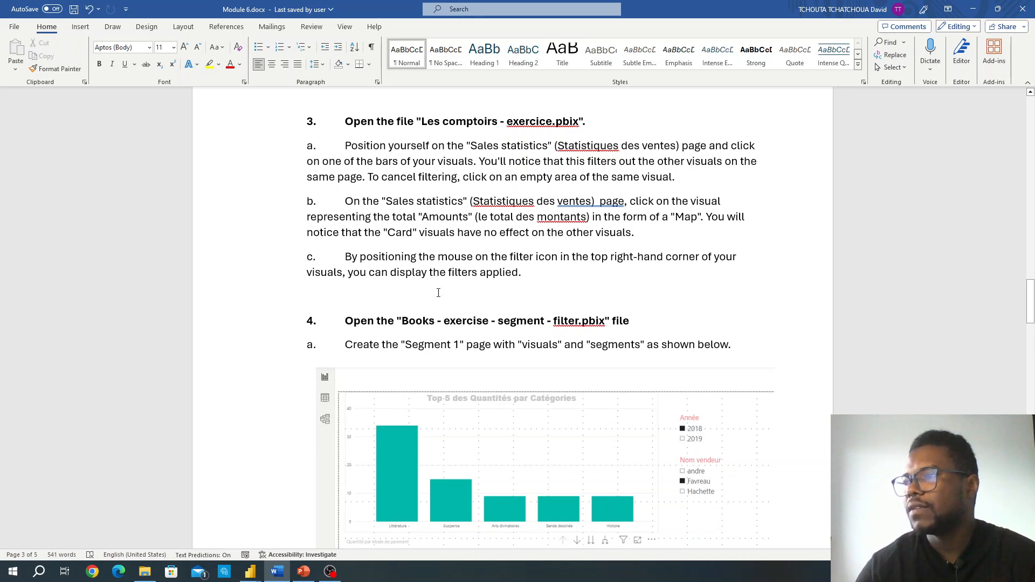
left_click(303, 572)
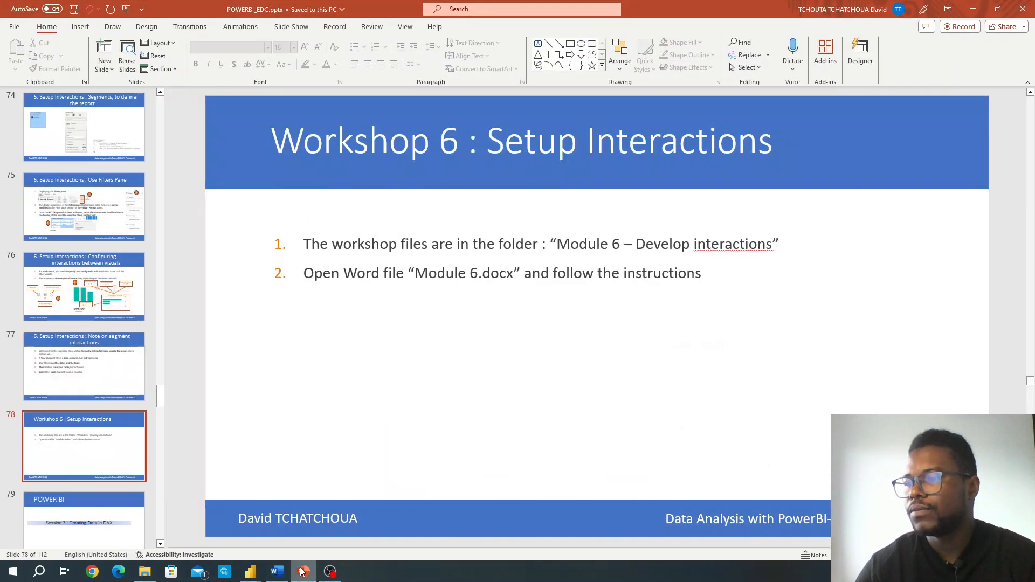
left_click(278, 571)
mouse_move(250, 571)
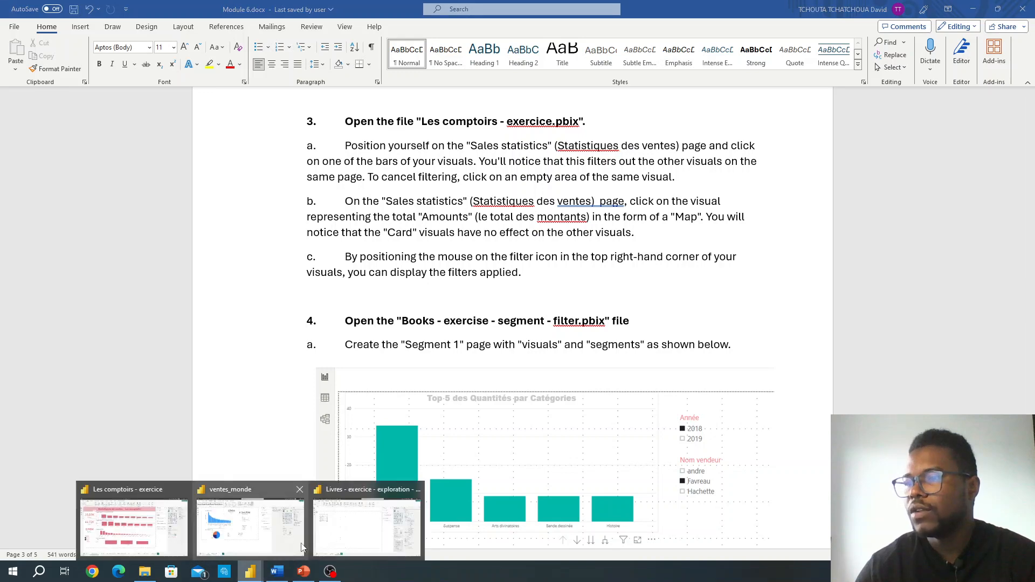
left_click(271, 538)
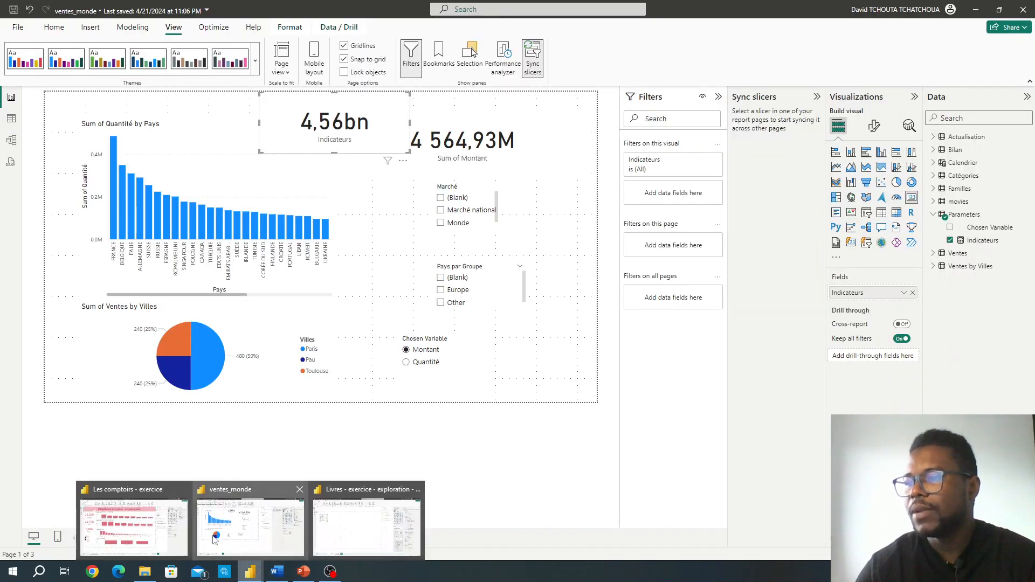
left_click(160, 532)
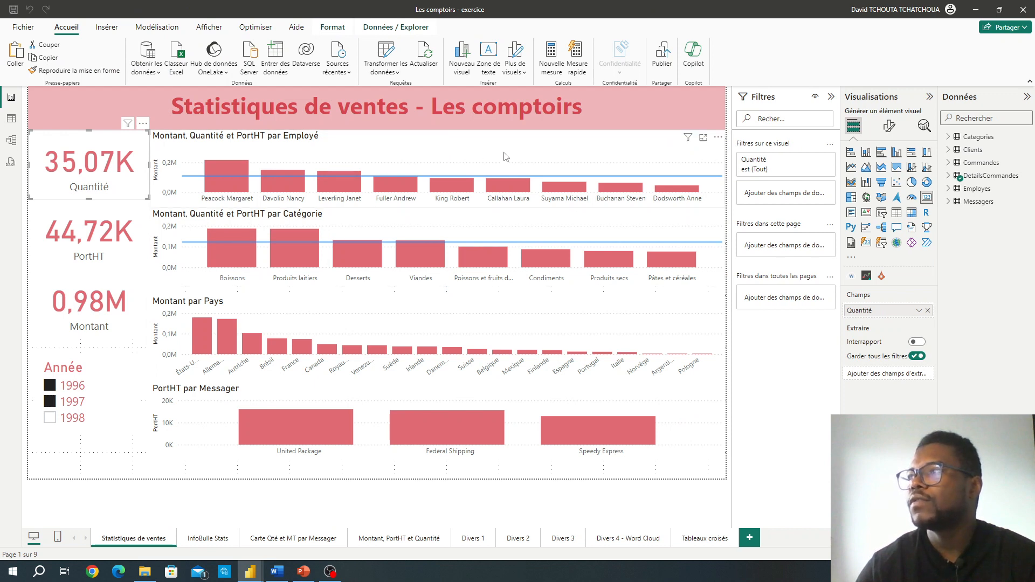
Step: Display the filters affecting the Employé and Catégorie charts, and change the Année slicer selection to 1998 only
mouse_move(689, 141)
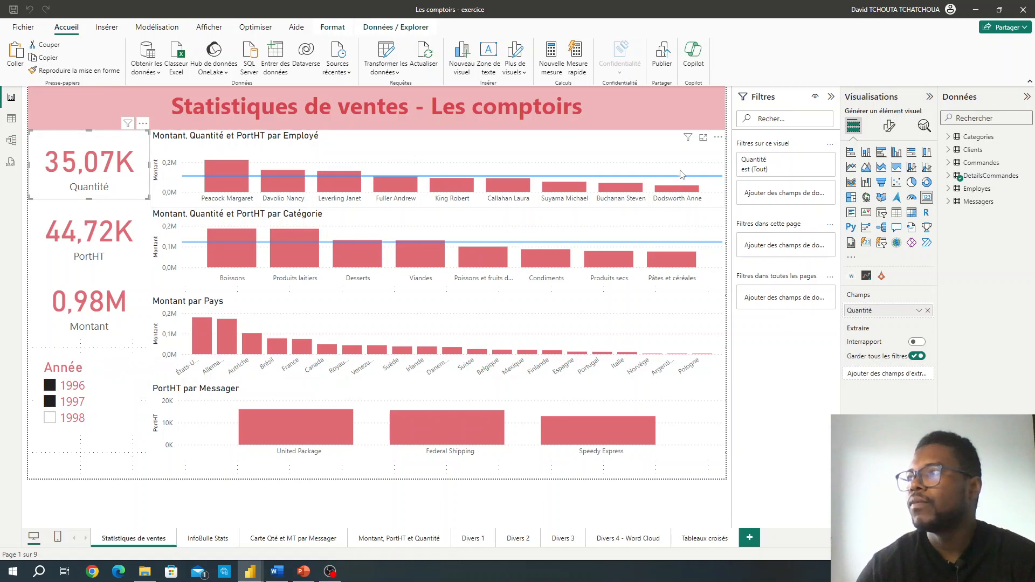
mouse_move(687, 218)
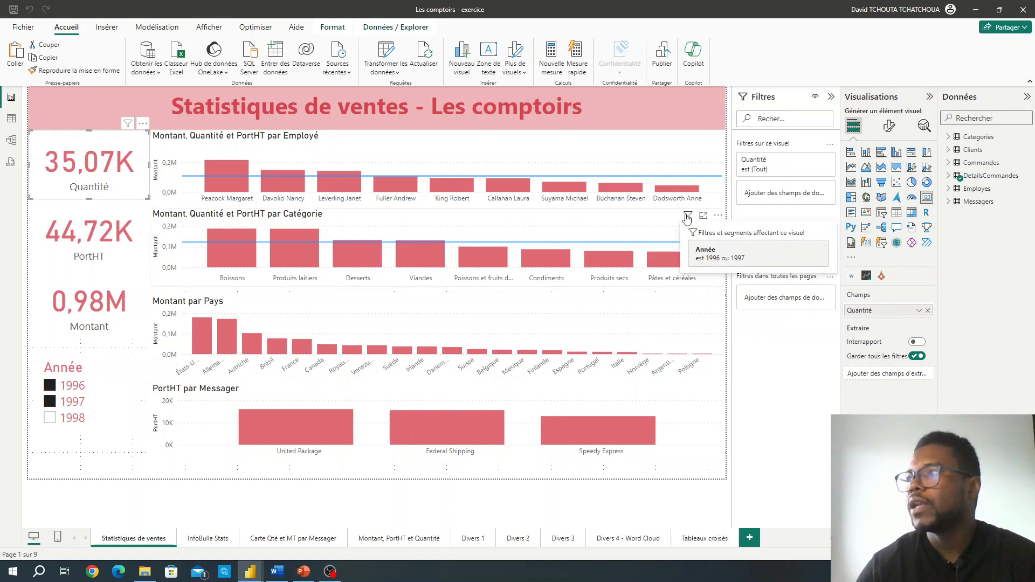
left_click(49, 401)
left_click(49, 385)
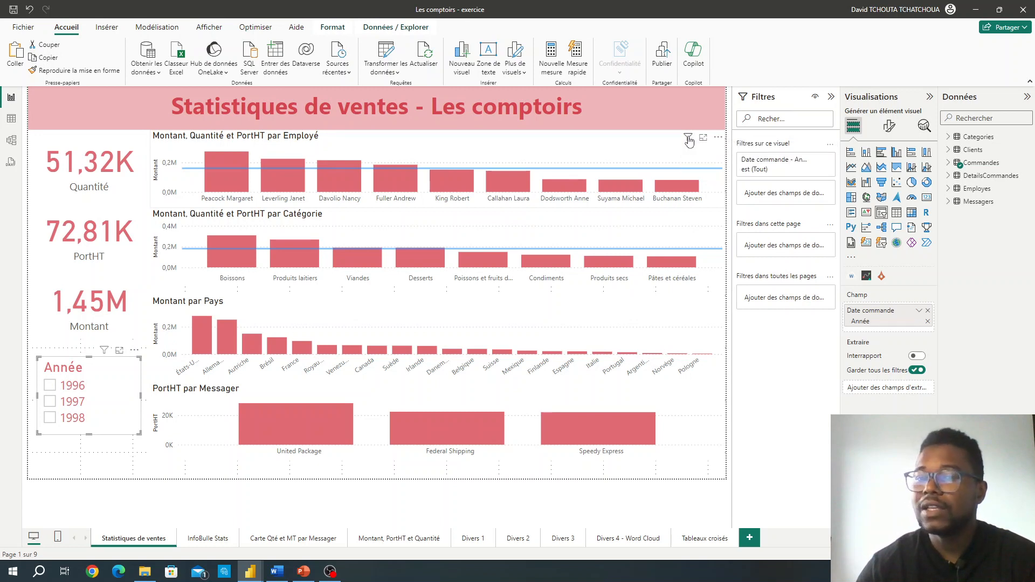
left_click(50, 418)
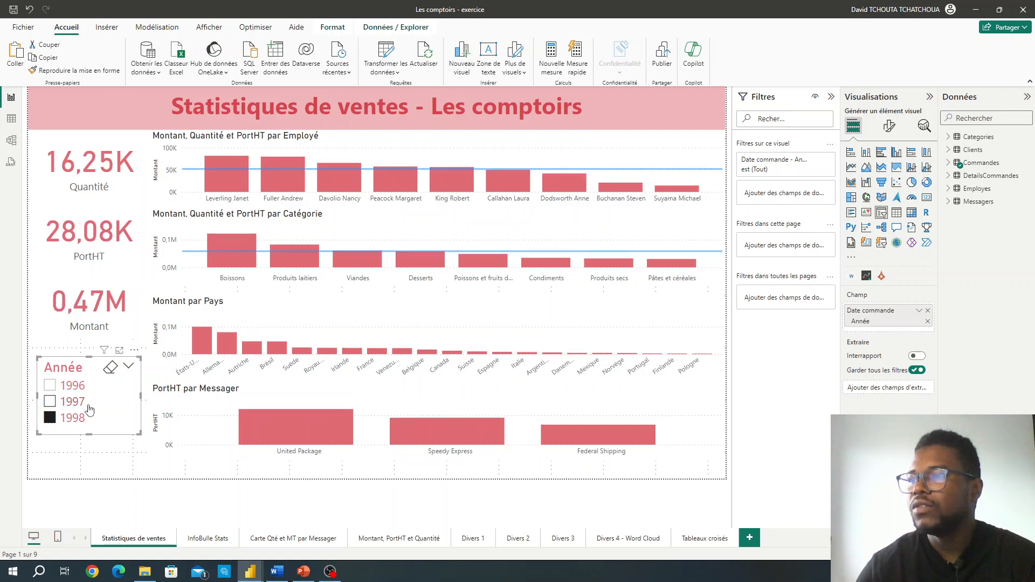
Step: Browse the InfoBulle Stats, Carte Qté et MT par Messager, Montant, PortHT et Quantité, and Divers 1 pages of the report
mouse_move(688, 307)
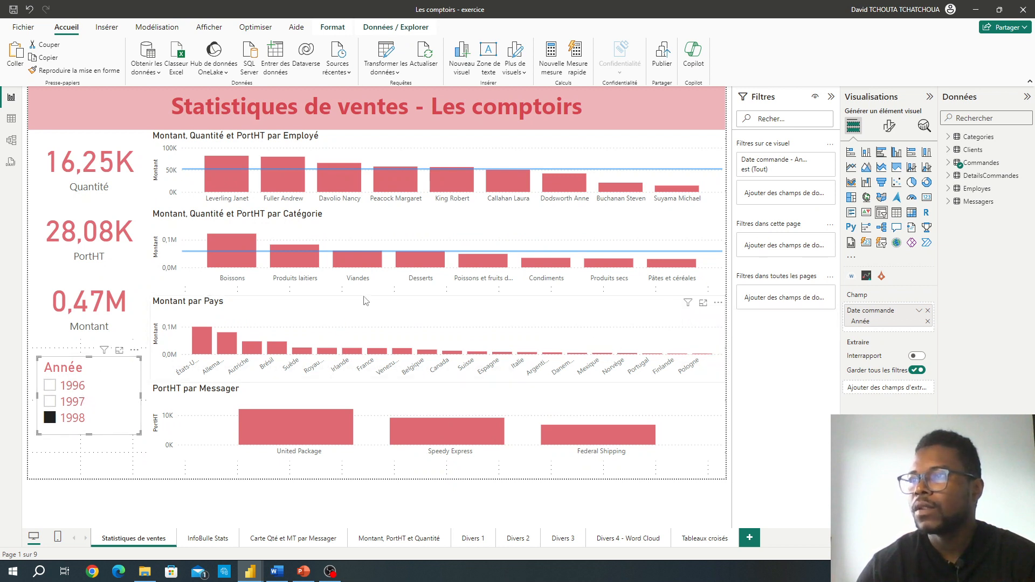
left_click(210, 539)
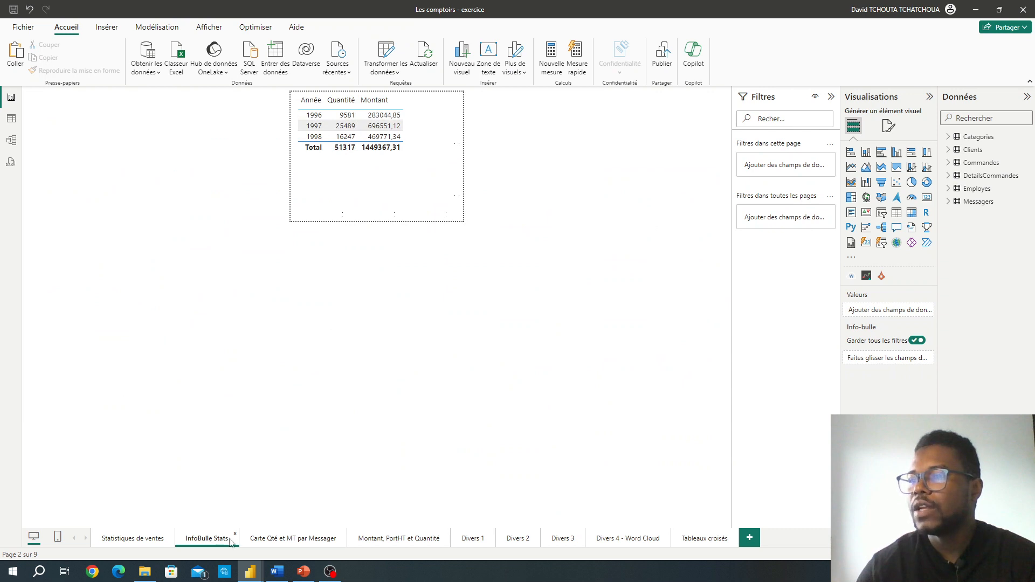
left_click(254, 539)
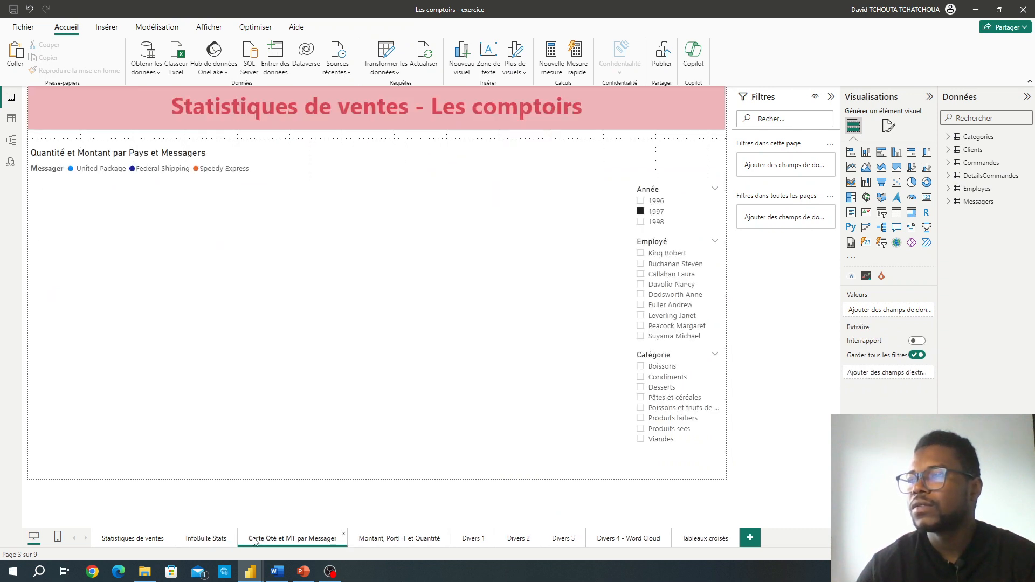
left_click(376, 540)
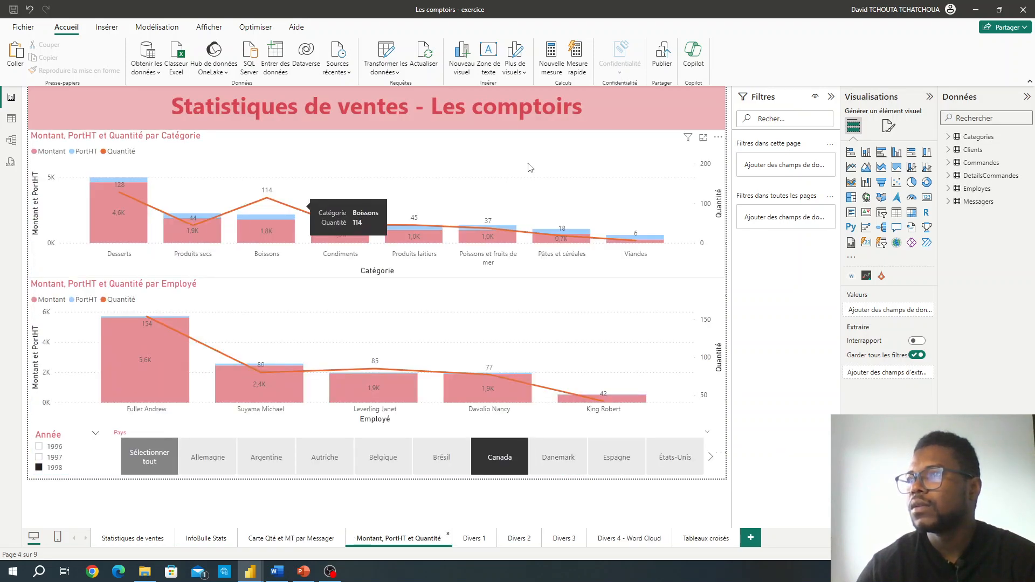
left_click(615, 201)
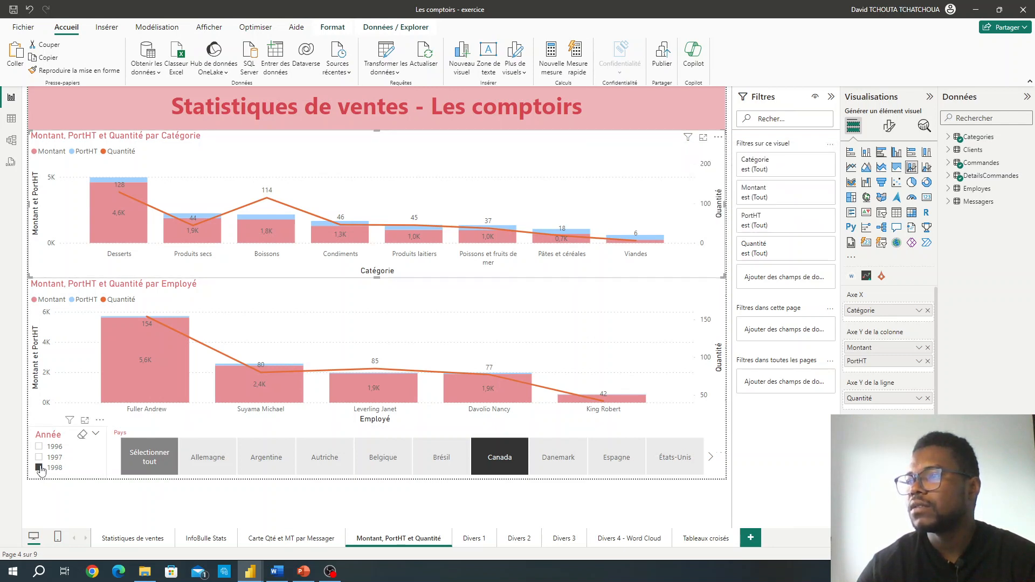
left_click(468, 540)
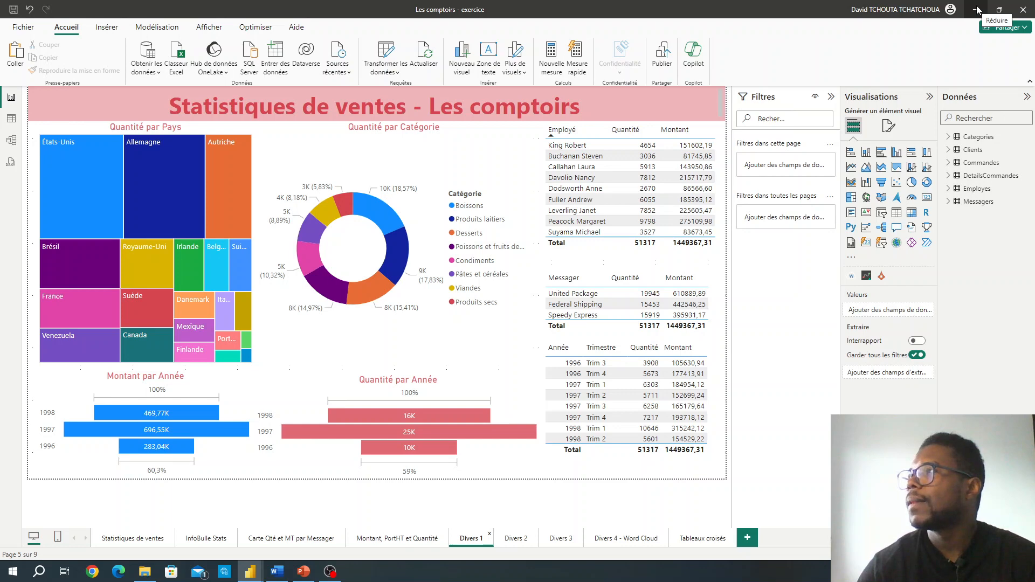
Step: Switch to Module 6.docx in Word and read step 4a, examining the Segment 1 page layout with its visuals and segments
left_click(279, 574)
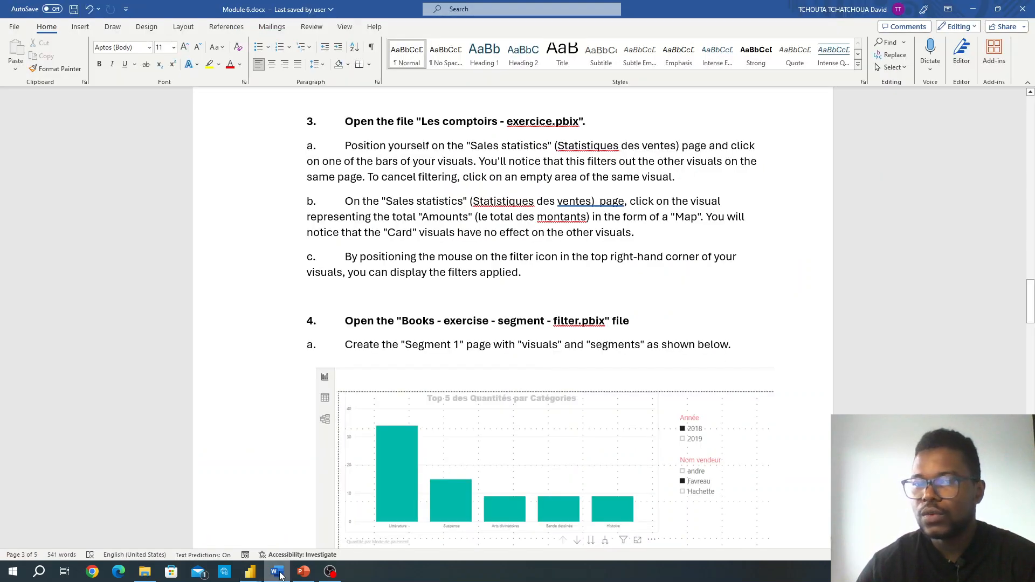
scroll(455, 342, "down", 1)
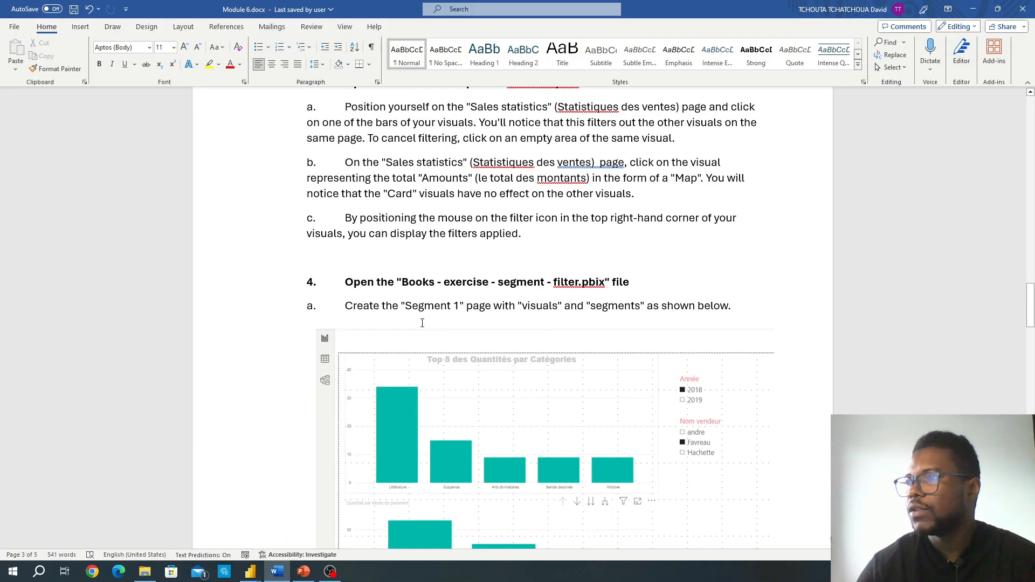
scroll(422, 323, "down", 2)
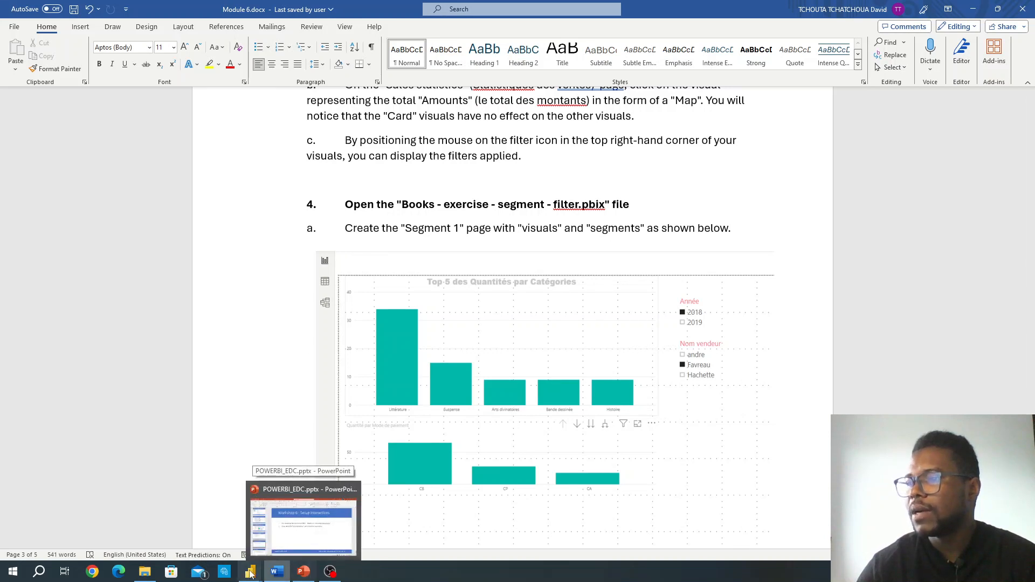
mouse_move(250, 574)
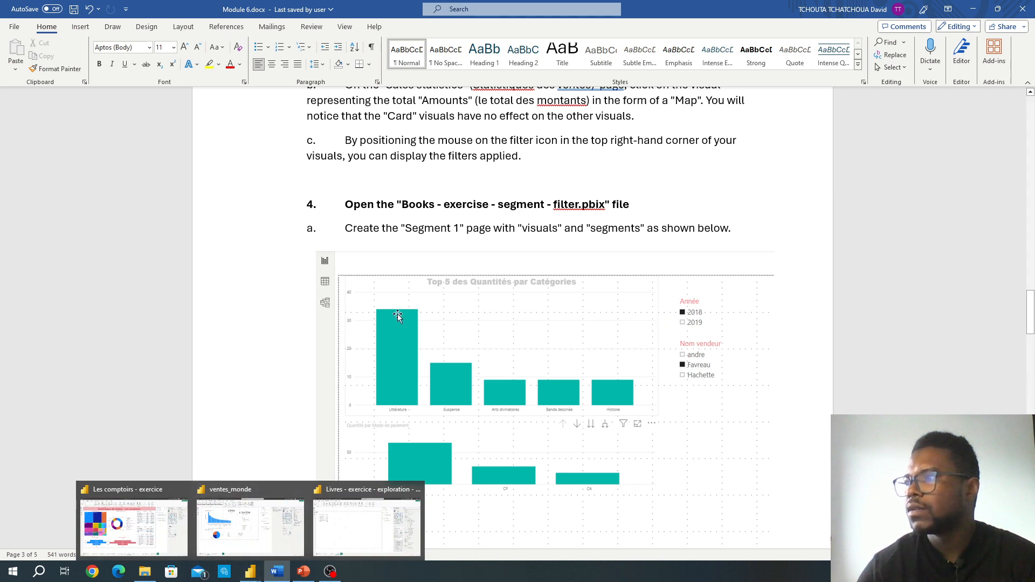
scroll(479, 304, "down", 1)
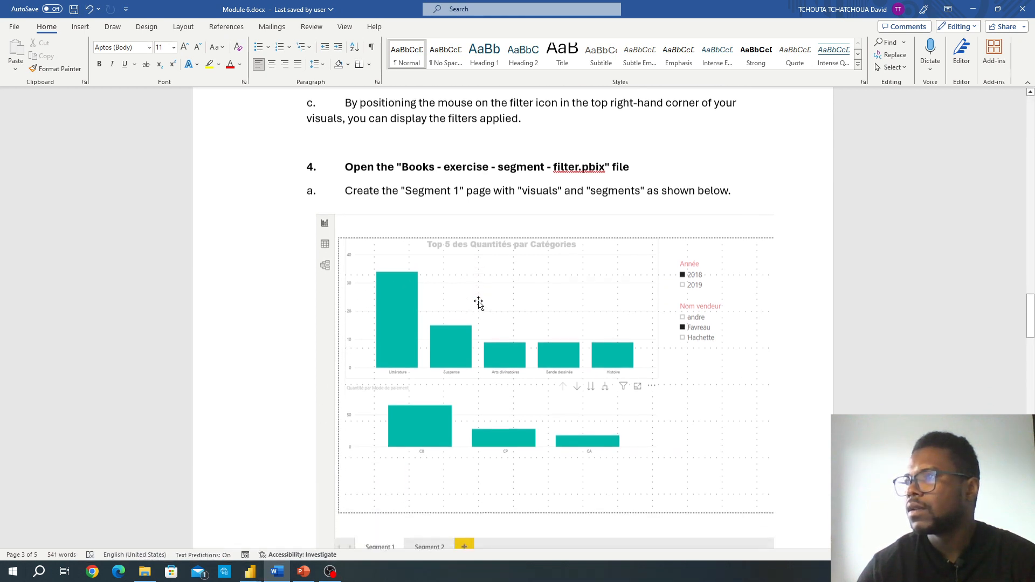
scroll(479, 304, "down", 1)
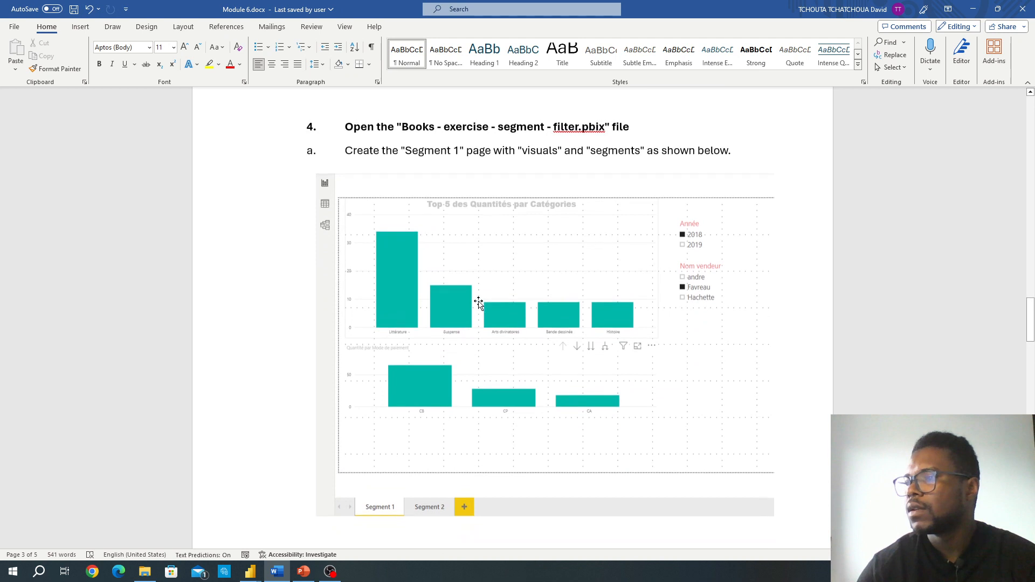
scroll(479, 304, "down", 3)
scroll(478, 304, "up", 4)
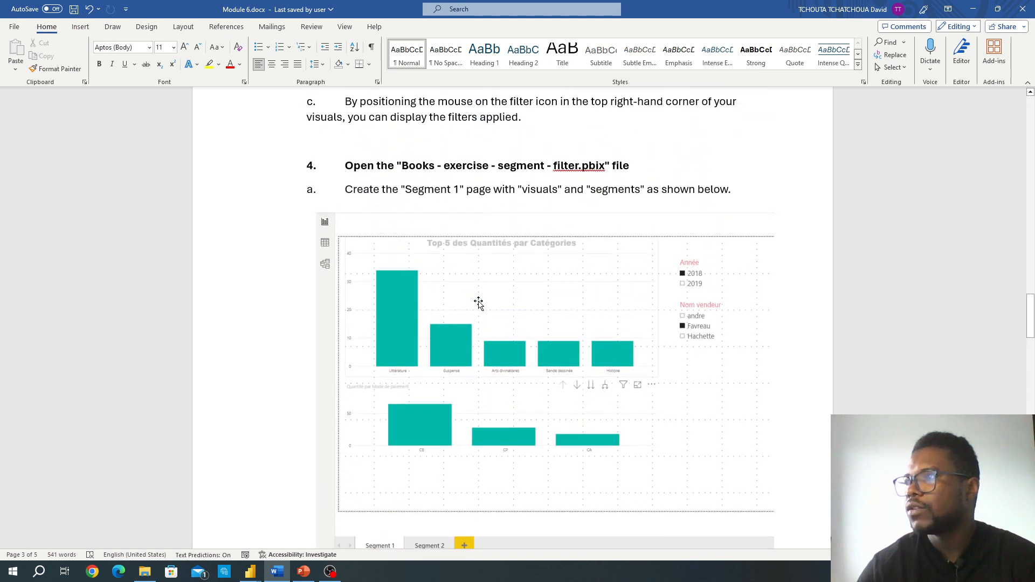
scroll(479, 304, "down", 7)
scroll(478, 303, "up", 5)
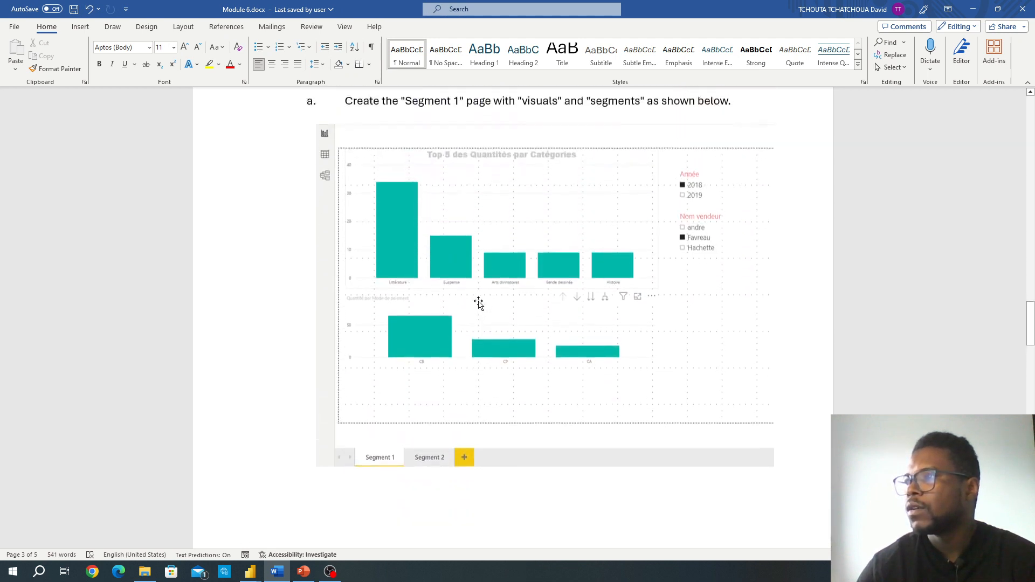
scroll(479, 304, "up", 2)
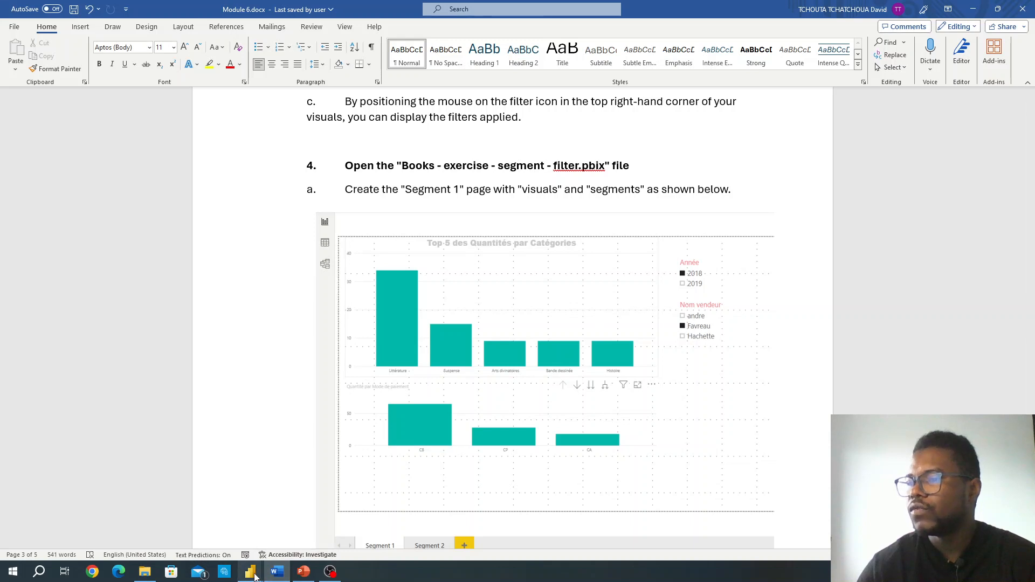
Step: Close the Les comptoirs - exercice and Livres - exercice - exploration - extraction reports in Power BI without saving the changes
mouse_move(407, 502)
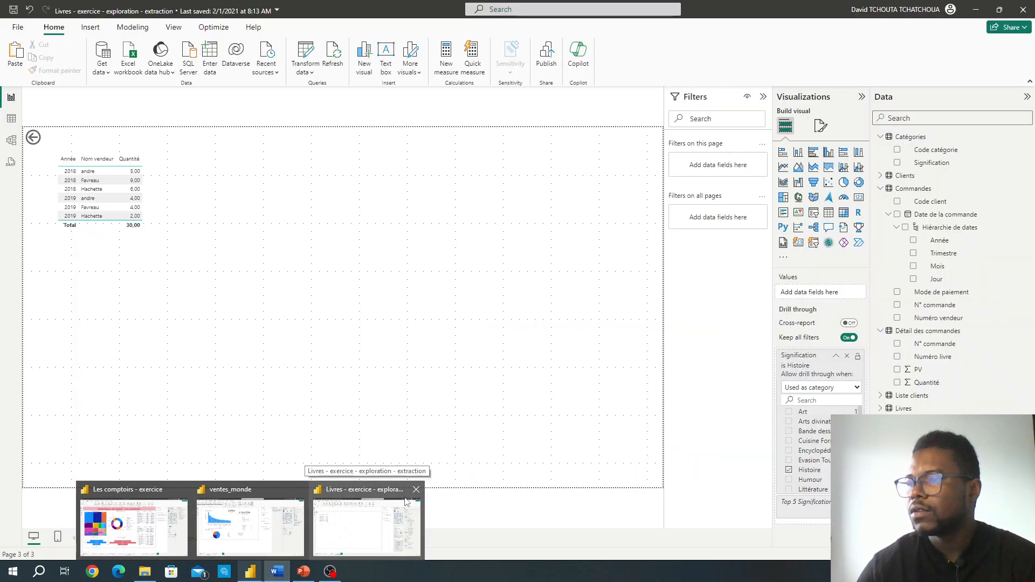
mouse_move(183, 498)
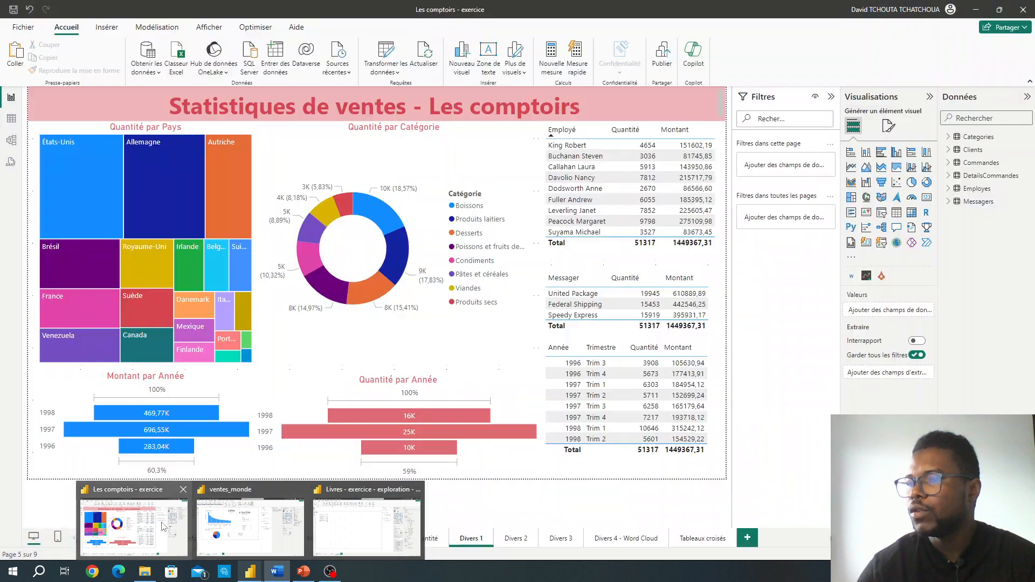
left_click(183, 491)
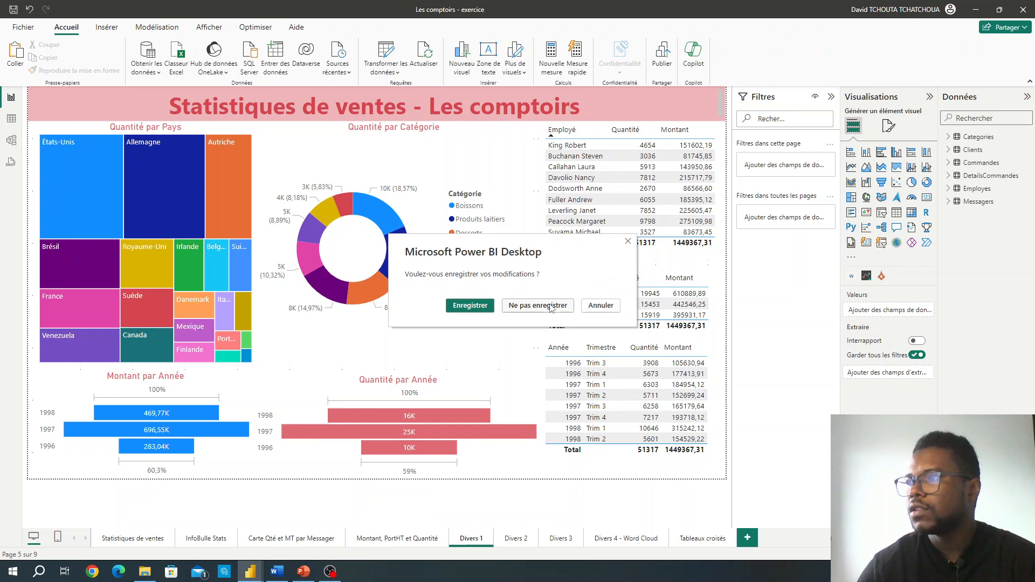
left_click(551, 307)
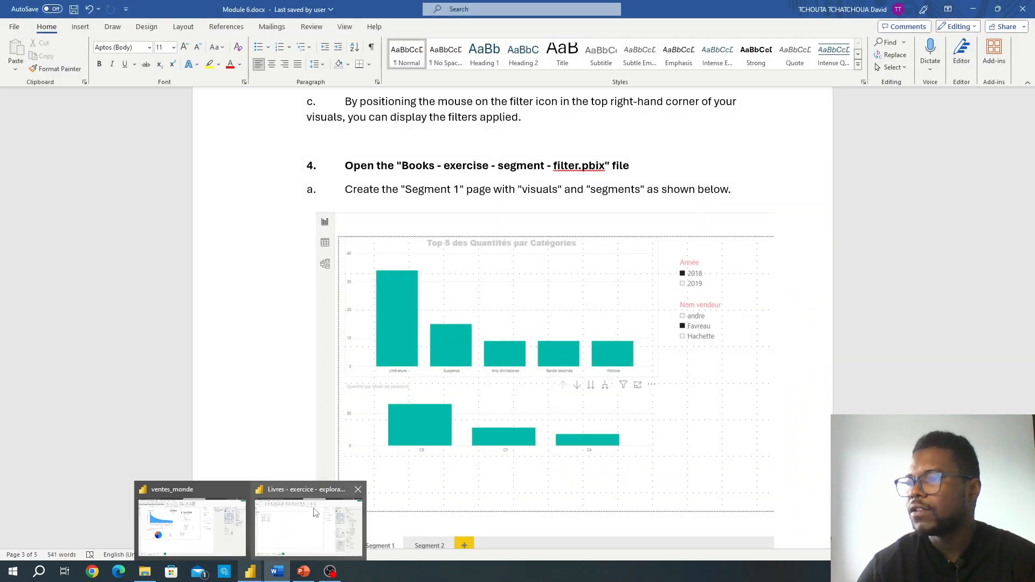
mouse_move(323, 509)
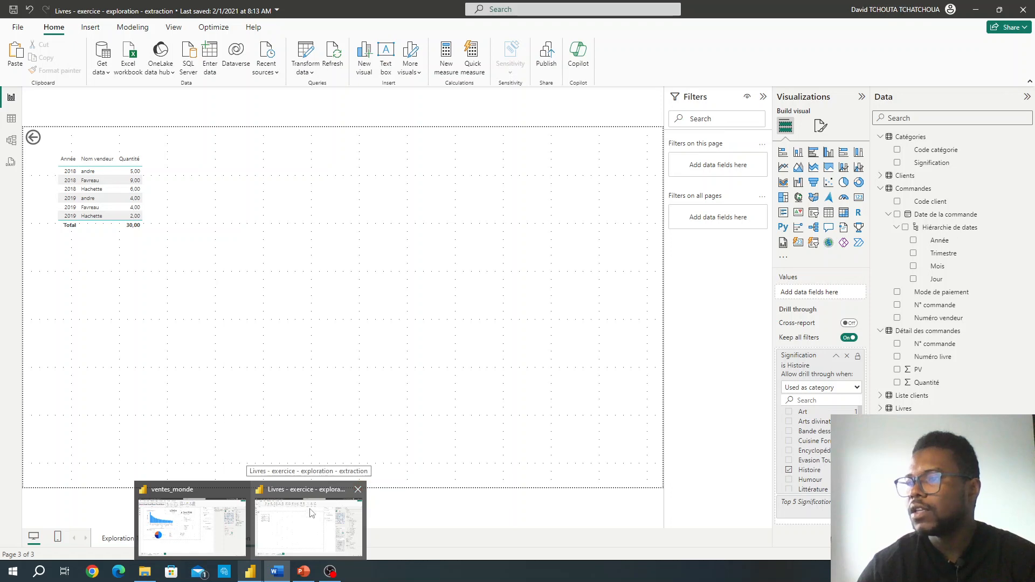
left_click(358, 491)
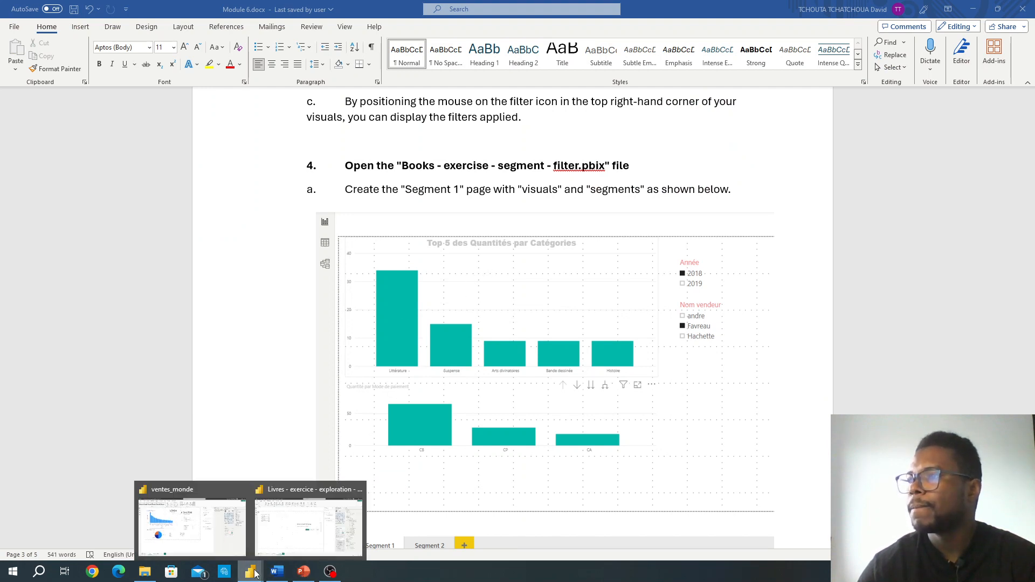
left_click(226, 523)
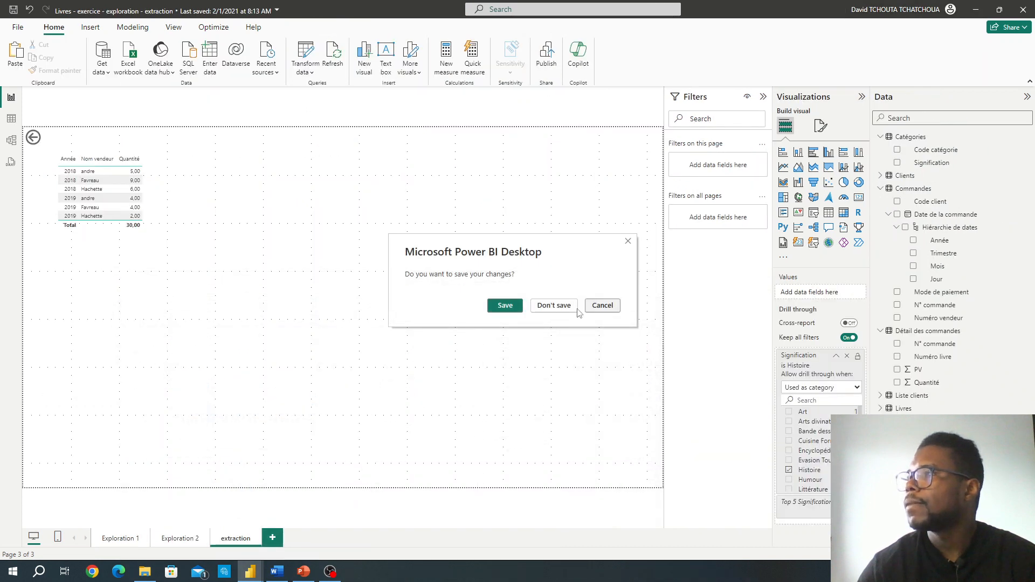
left_click(558, 305)
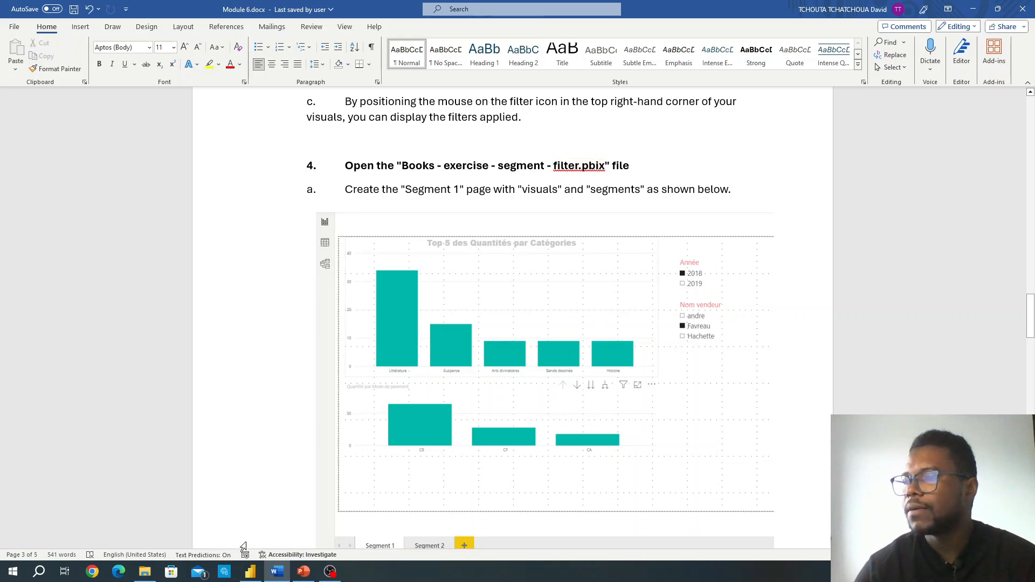
Step: From the ventes_monde report in Power BI, open the recent file Livres - exercice - segment - filtre.pbix
left_click(251, 573)
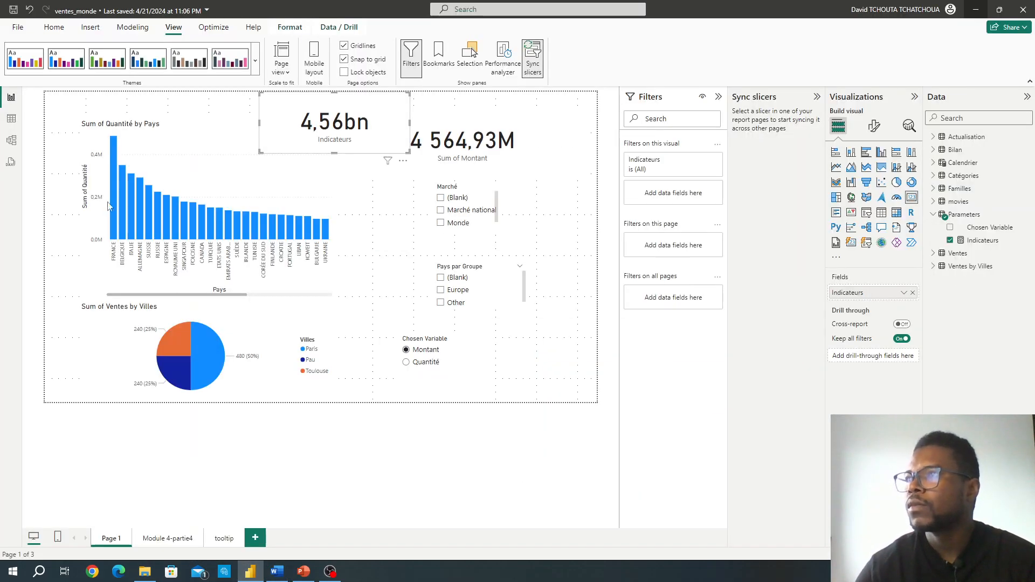
left_click(17, 27)
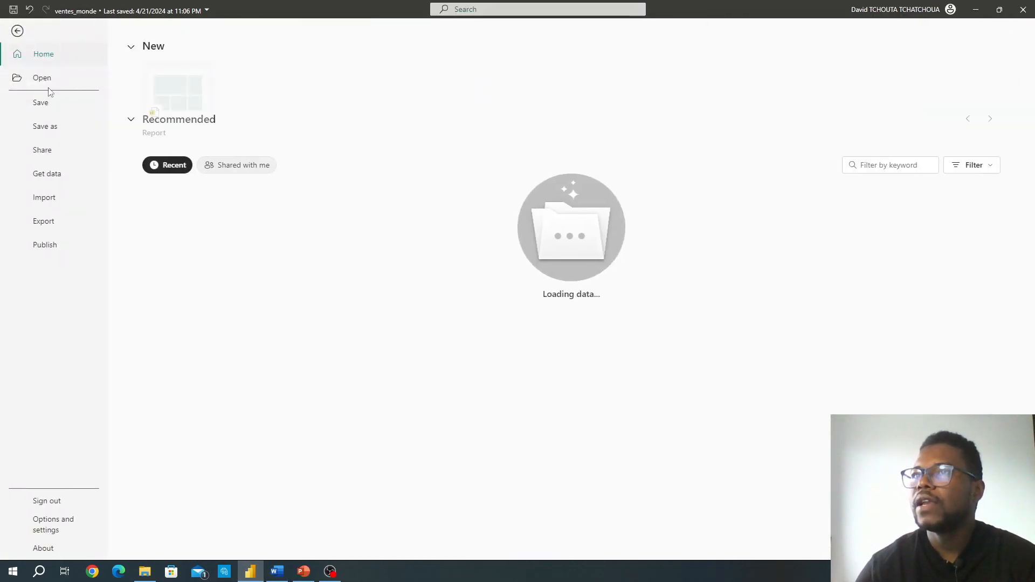
left_click(48, 80)
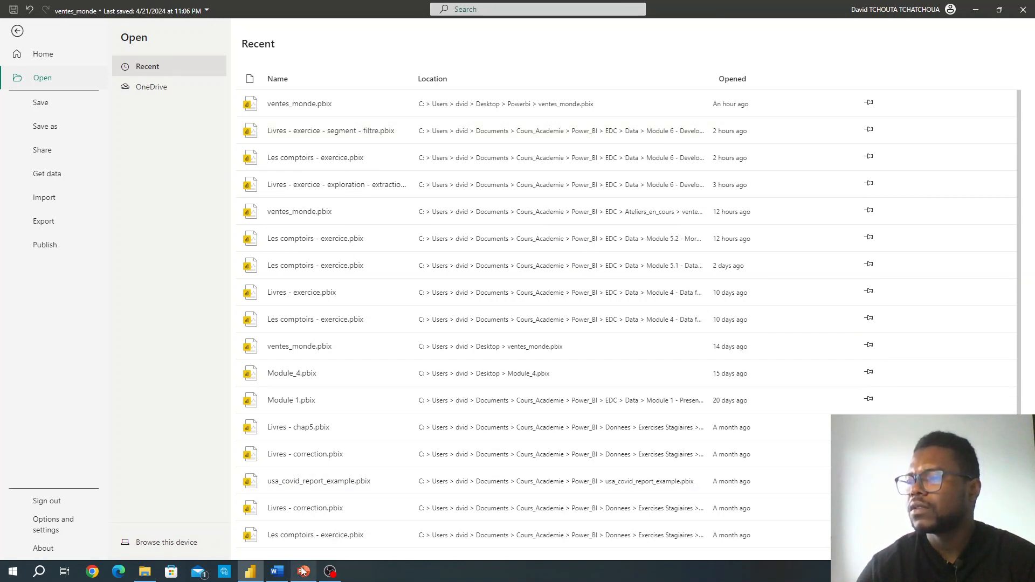
mouse_move(293, 576)
mouse_move(310, 539)
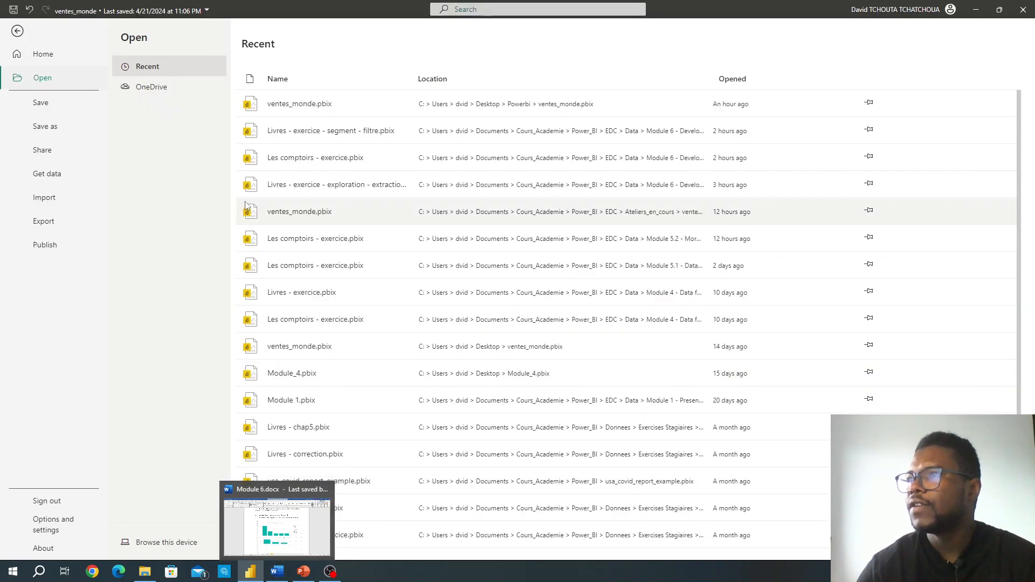
left_click(330, 137)
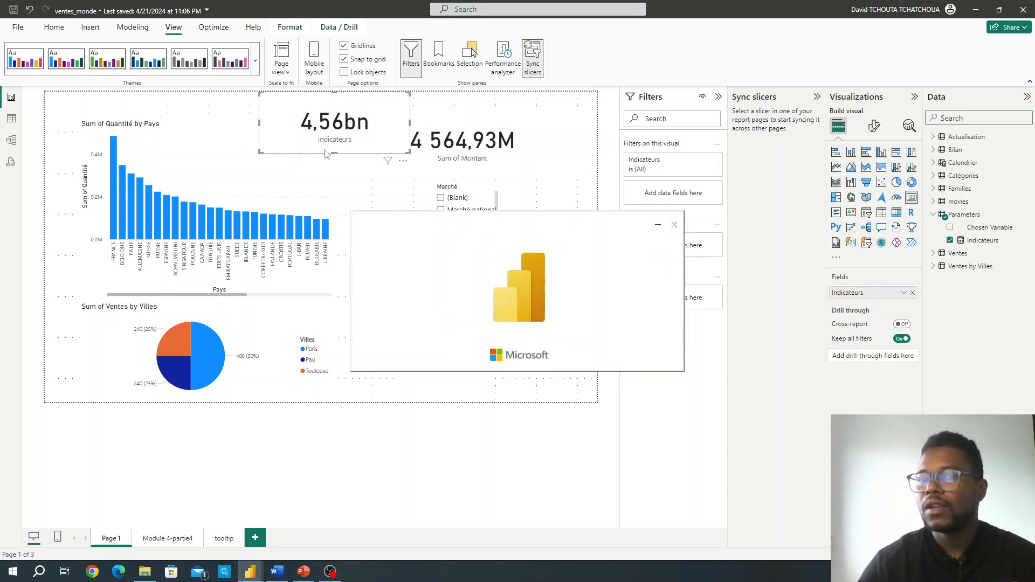
Step: Review the step 4 instructions on Segment 1, Segment 2, slicer synchronization and filters in Module 6.docx in Word, then return to Power BI
left_click(277, 572)
scroll(295, 350, "down", 1)
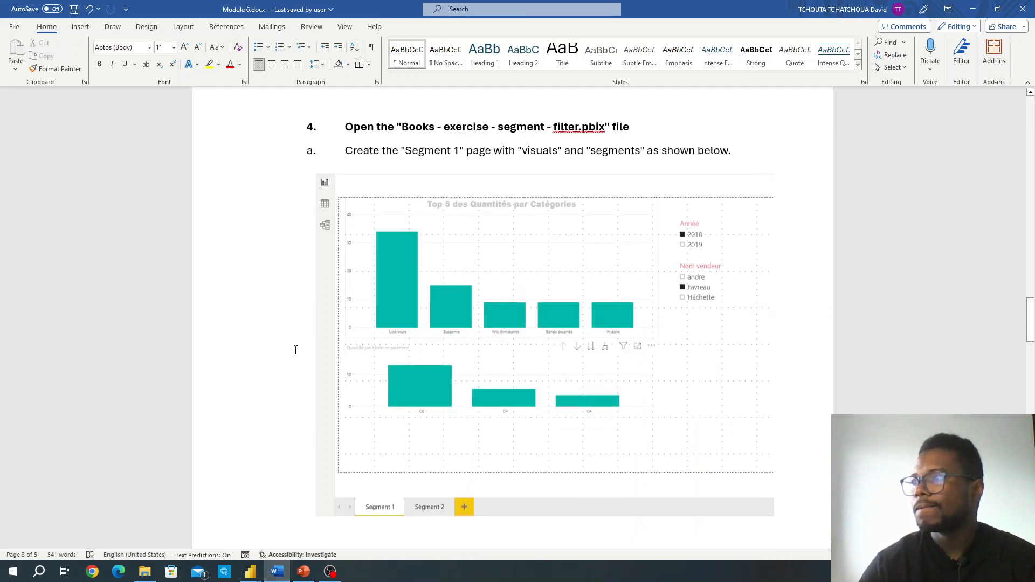
scroll(295, 350, "down", 1)
scroll(296, 350, "down", 12)
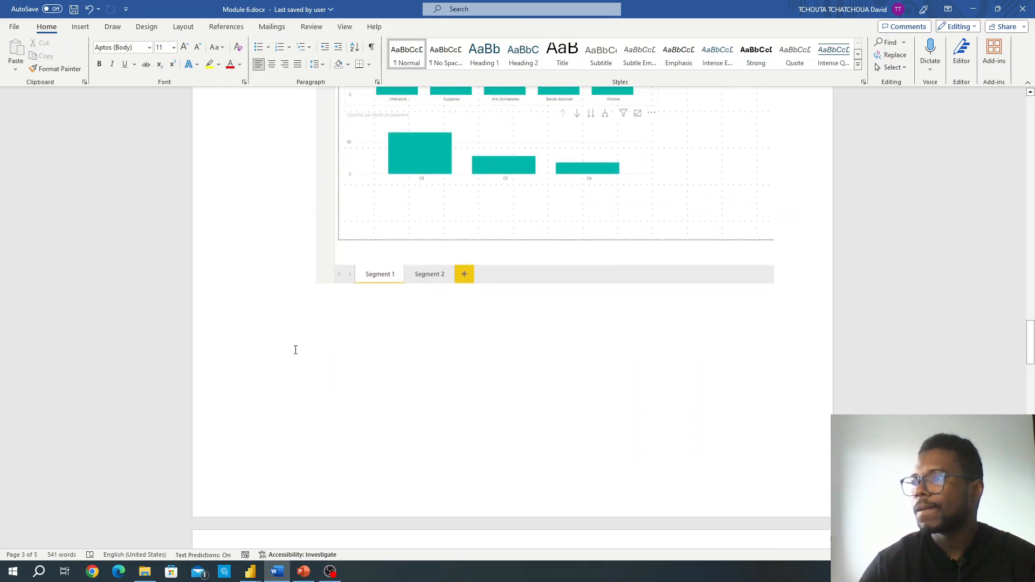
scroll(295, 351, "down", 2)
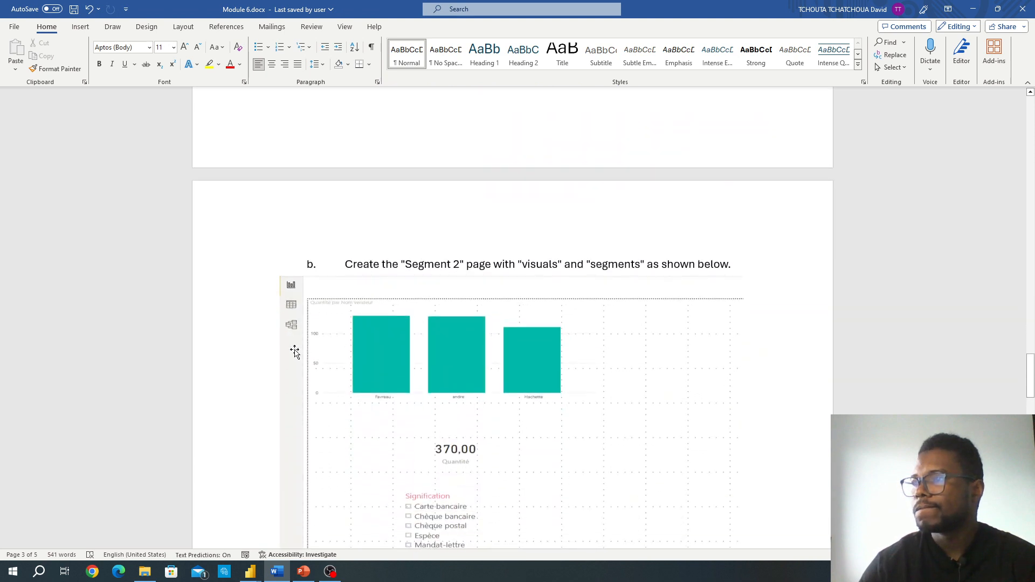
scroll(295, 351, "down", 12)
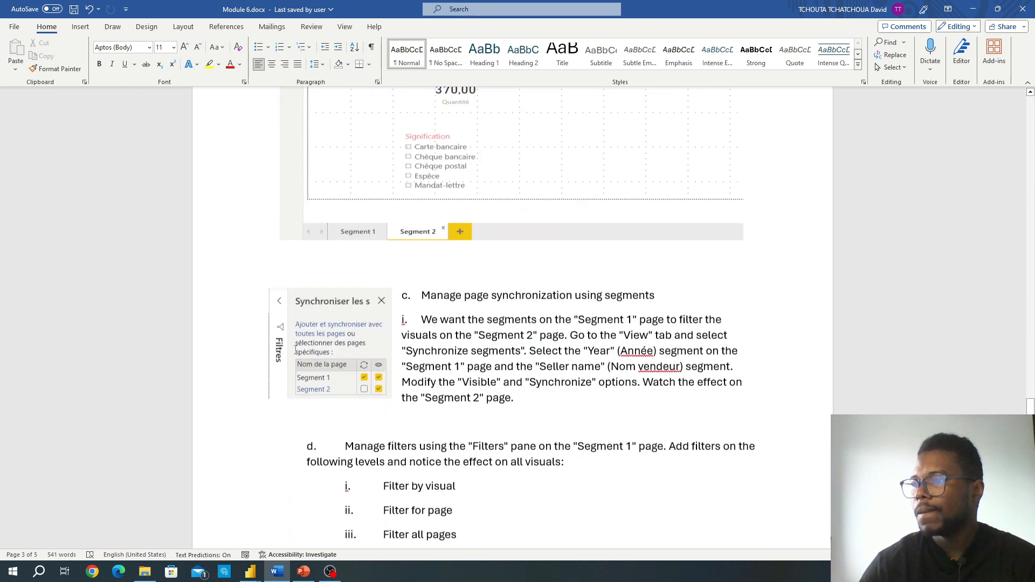
scroll(296, 350, "down", 12)
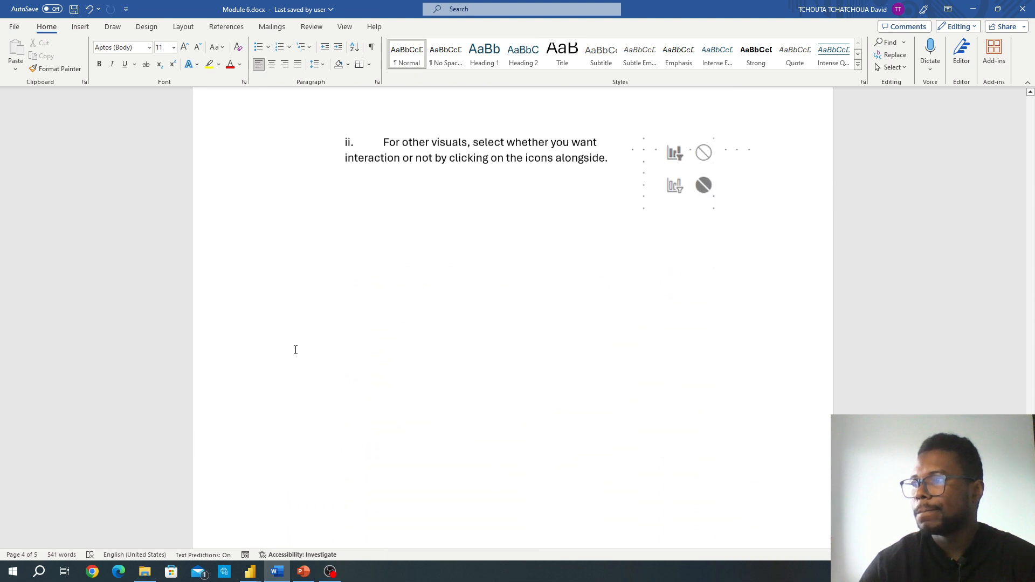
scroll(296, 350, "up", 20)
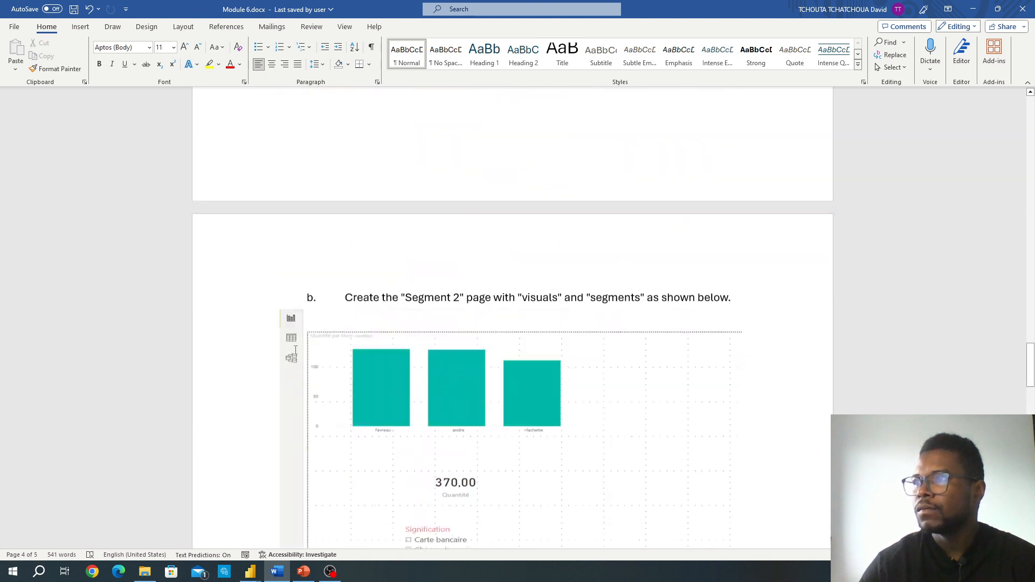
scroll(296, 350, "up", 2)
left_click(976, 8)
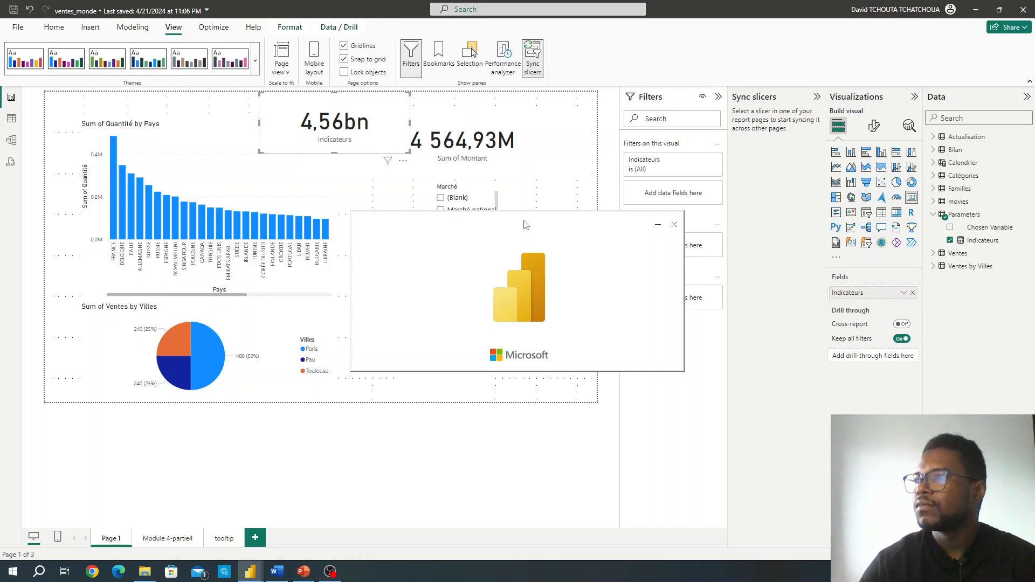
Step: Minimize the ventes_monde report, re-examine the Segment 1 page layout of step 4a in Module 6.docx in Word, and return to the Livres report in Power BI
left_click(977, 9)
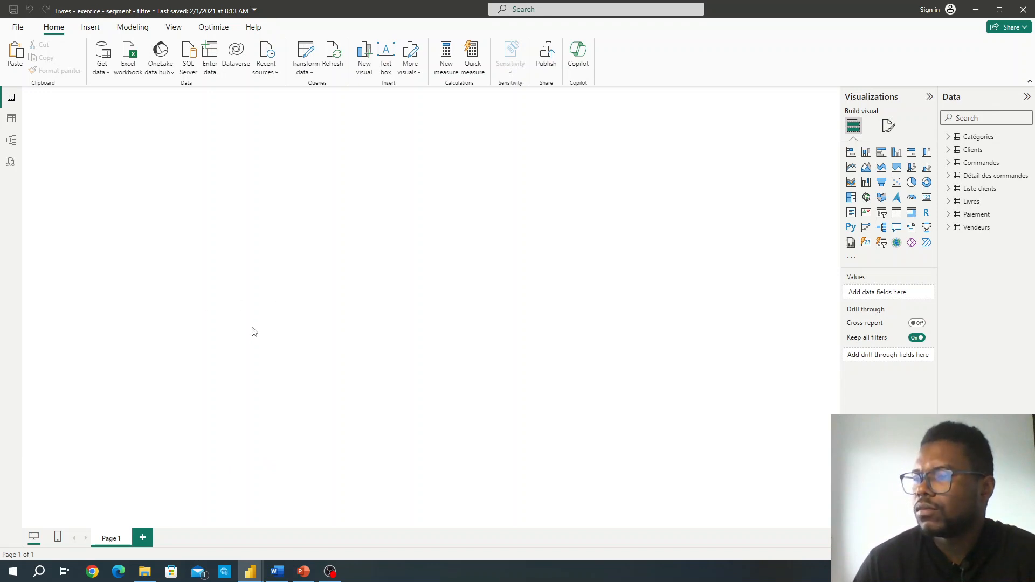
left_click(273, 574)
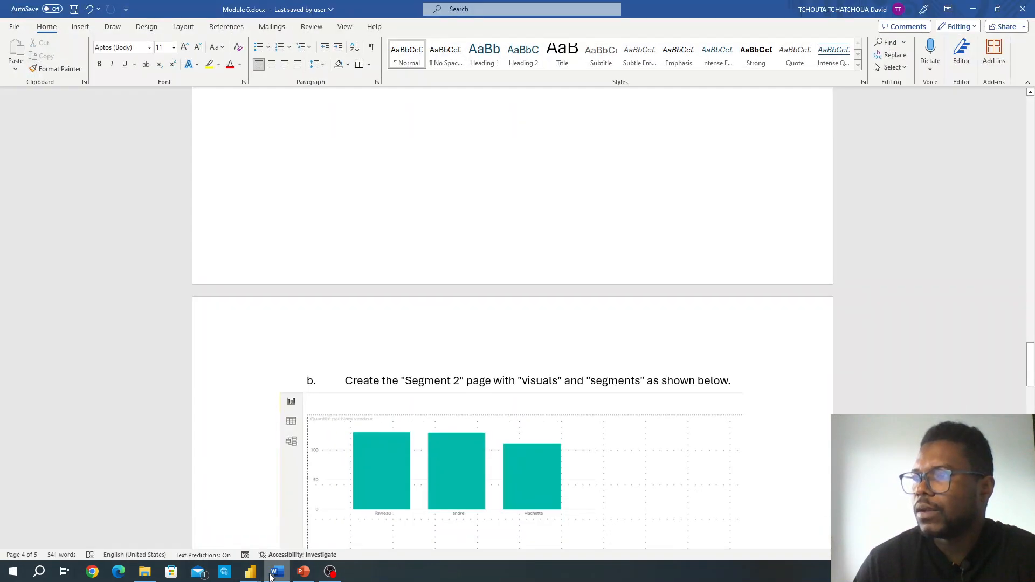
scroll(307, 321, "down", 3)
scroll(307, 321, "up", 10)
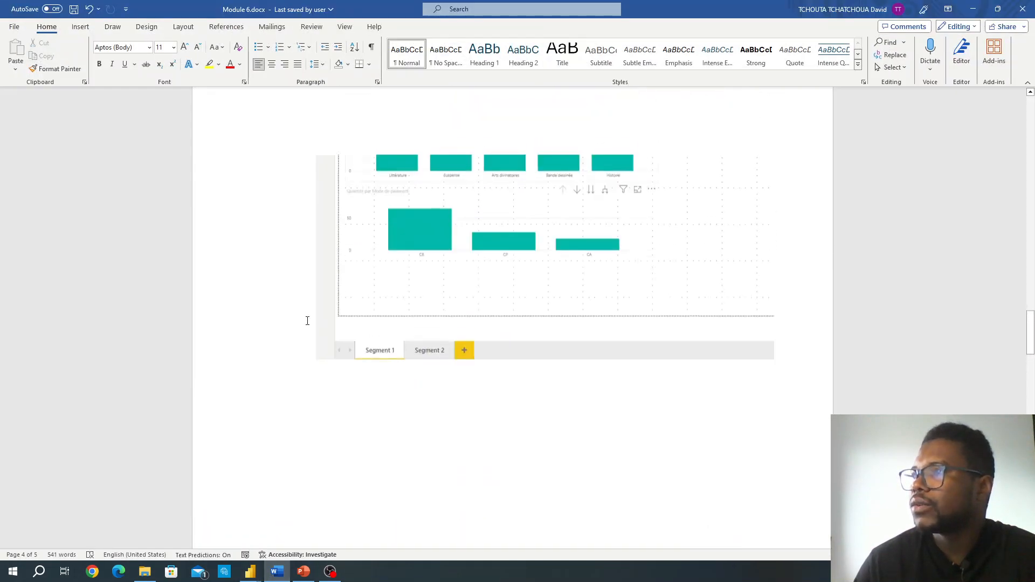
scroll(307, 321, "up", 5)
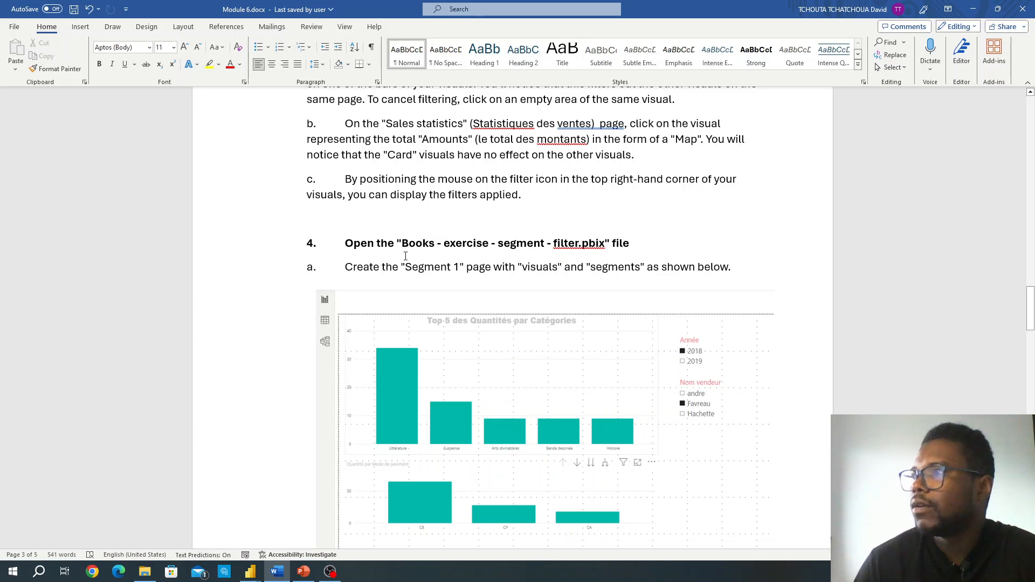
scroll(406, 256, "down", 1)
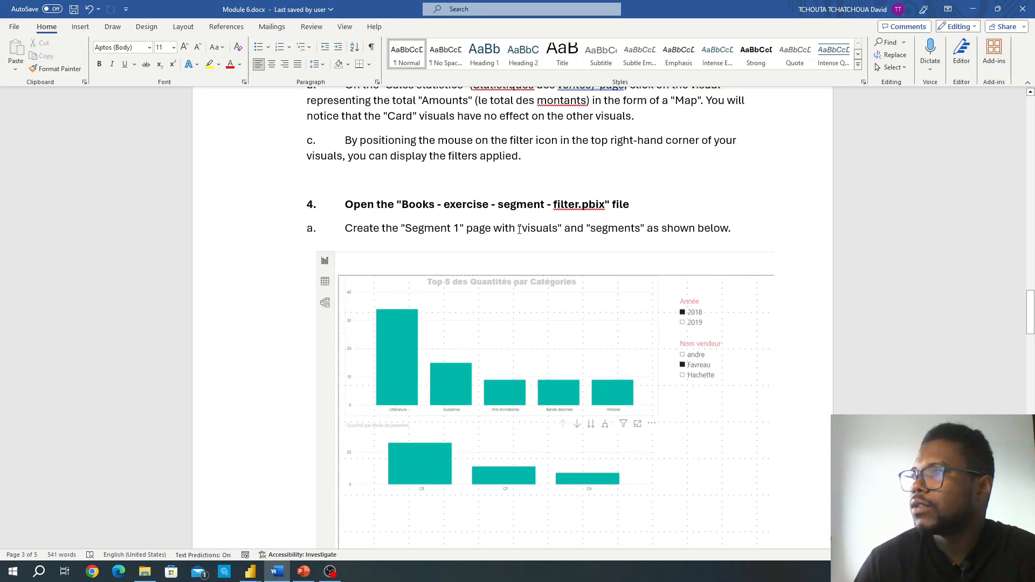
scroll(420, 231, "down", 2)
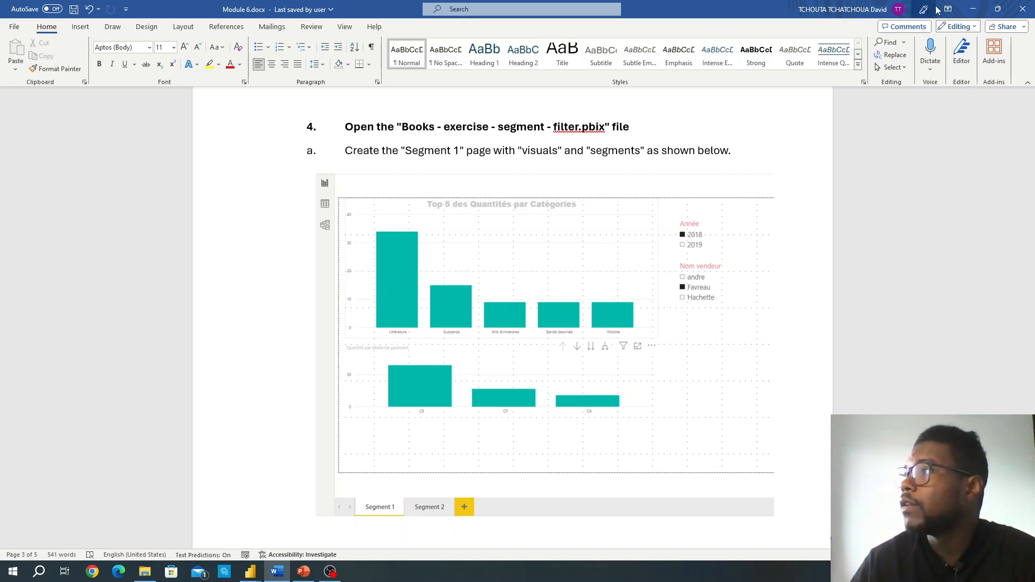
left_click(973, 9)
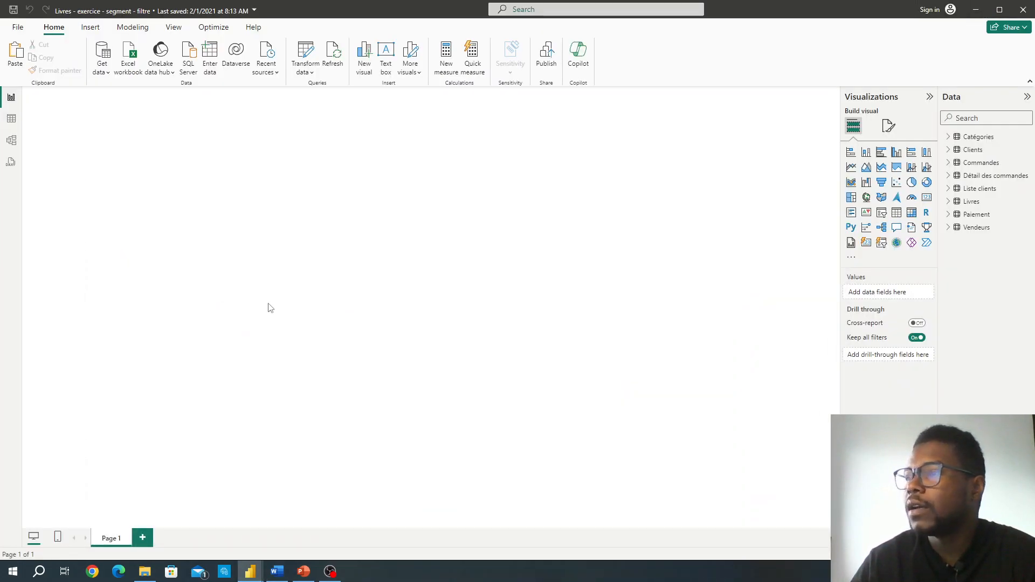